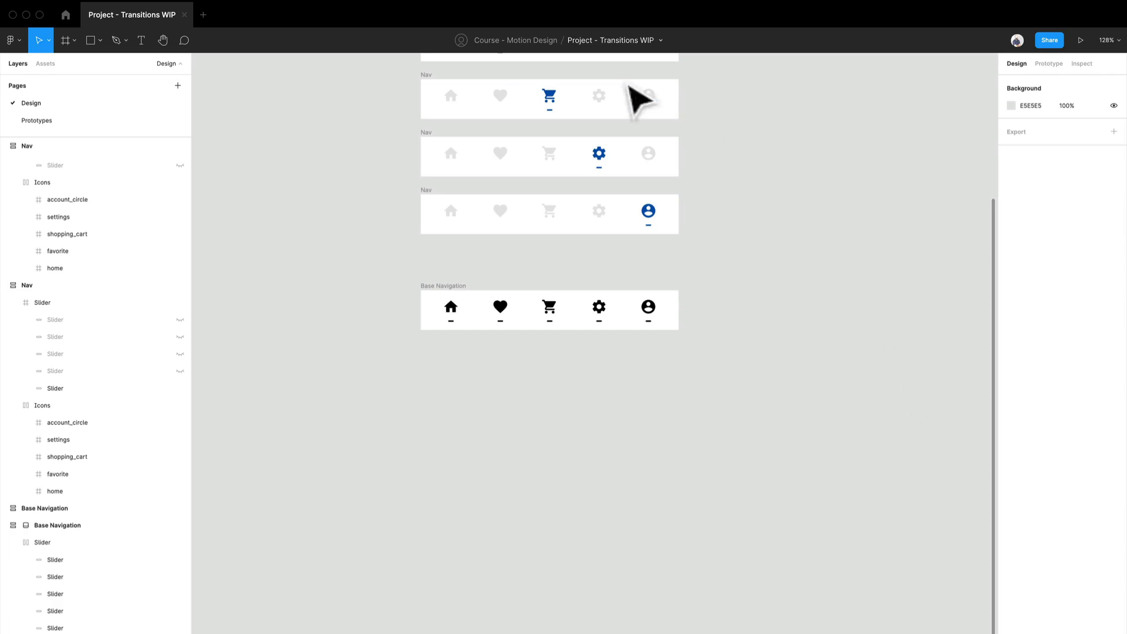
# - Examine the Nav state variants and the Base Navigation frames on the Design page
pyautogui.scroll(5, 586, 117)
pyautogui.scroll(1, 481, 278)
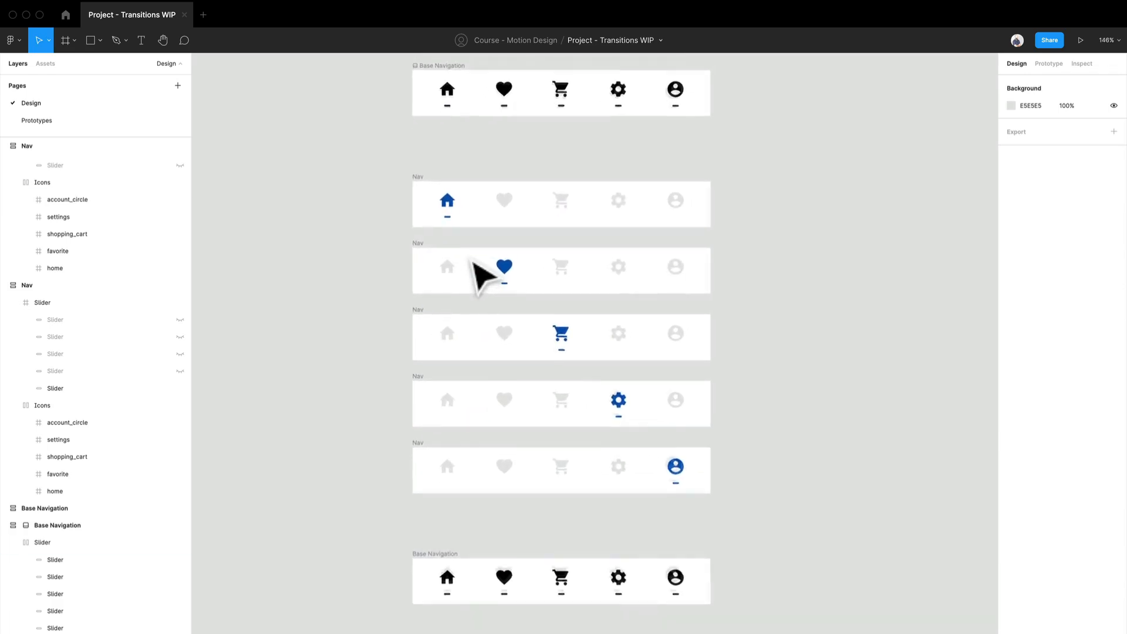
pyautogui.scroll(5, 474, 269)
pyautogui.scroll(-2, 475, 269)
pyautogui.scroll(-3, 433, 256)
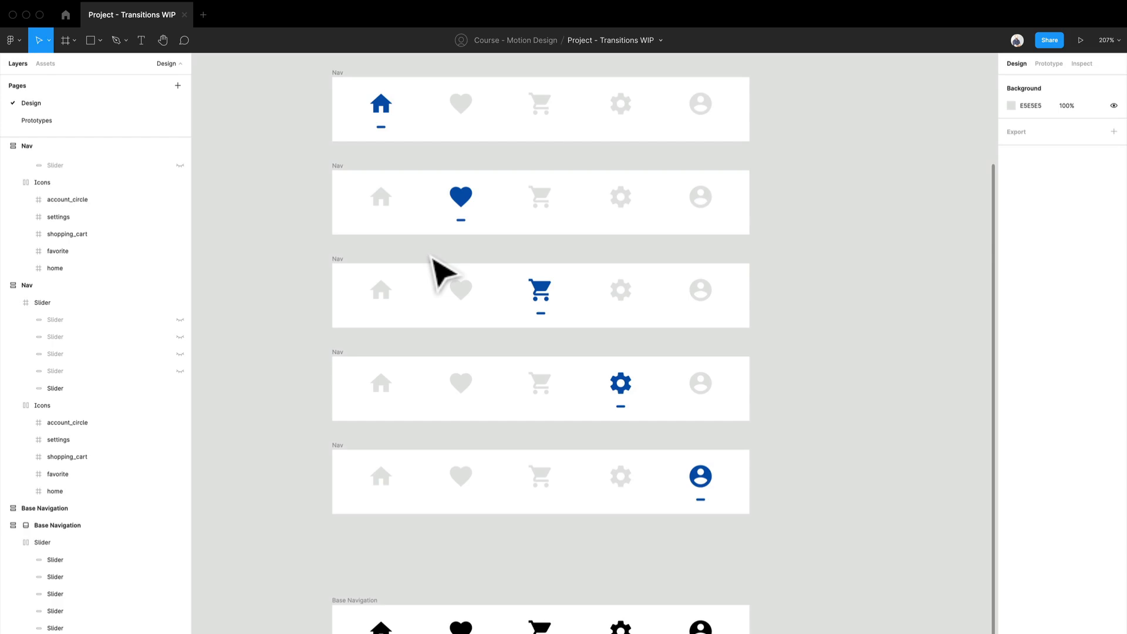
pyautogui.scroll(-5, 435, 270)
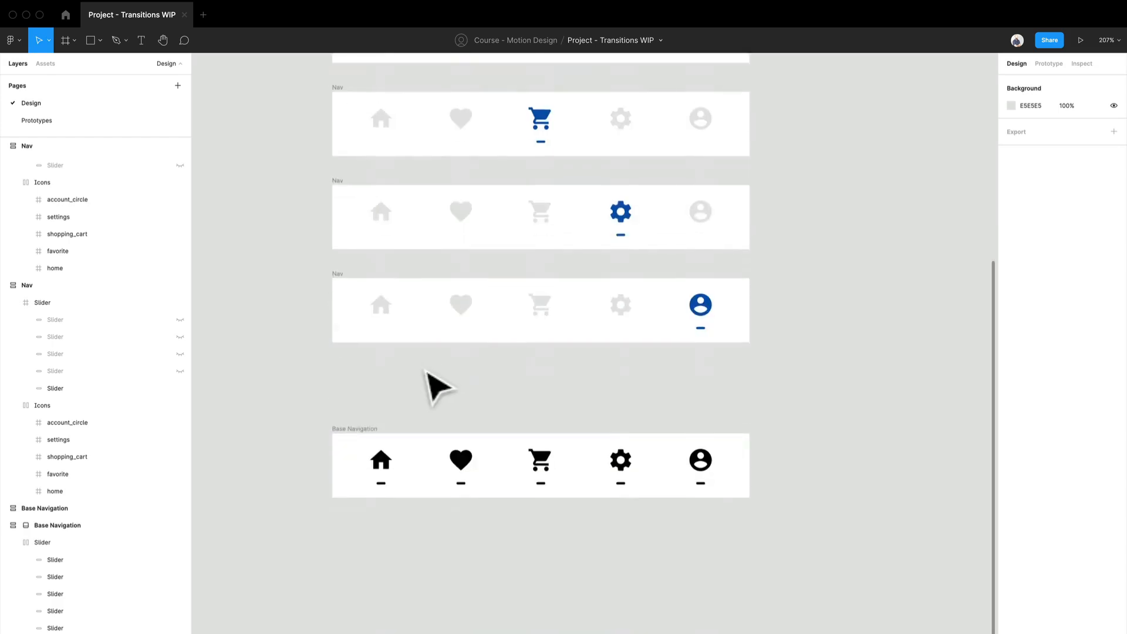
pyautogui.scroll(5, 427, 385)
pyautogui.moveTo(428, 385); pyautogui.dragTo(364, 150)
pyautogui.scroll(-3, 364, 151)
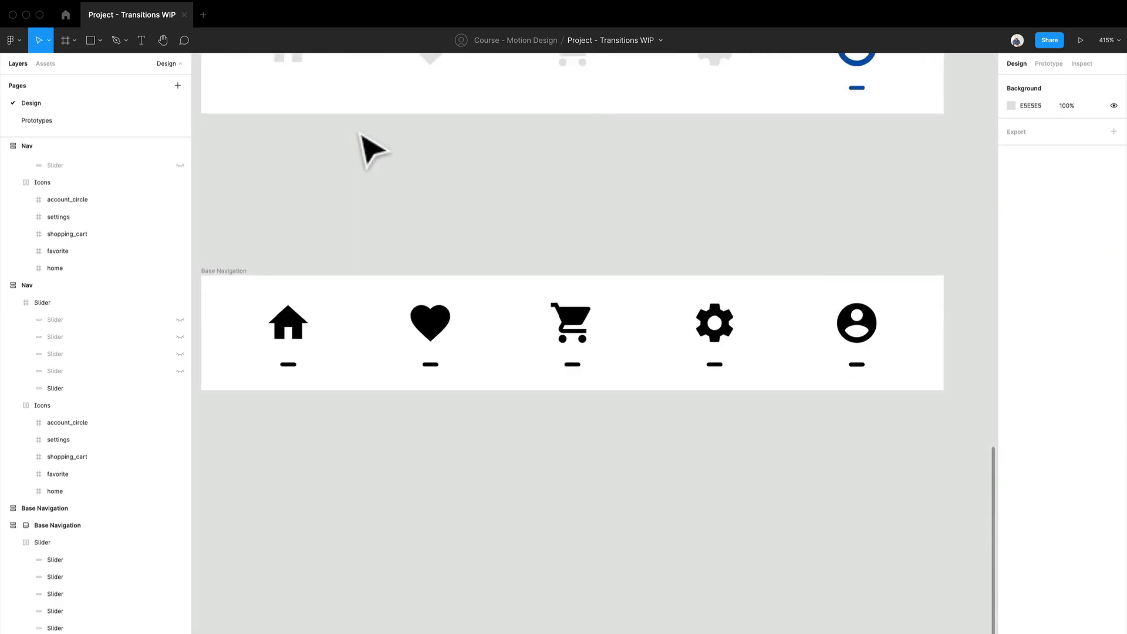
# - Remove auto layout from the Slider frame inside the Base Navigation below the Nav variants
pyautogui.click(422, 355)
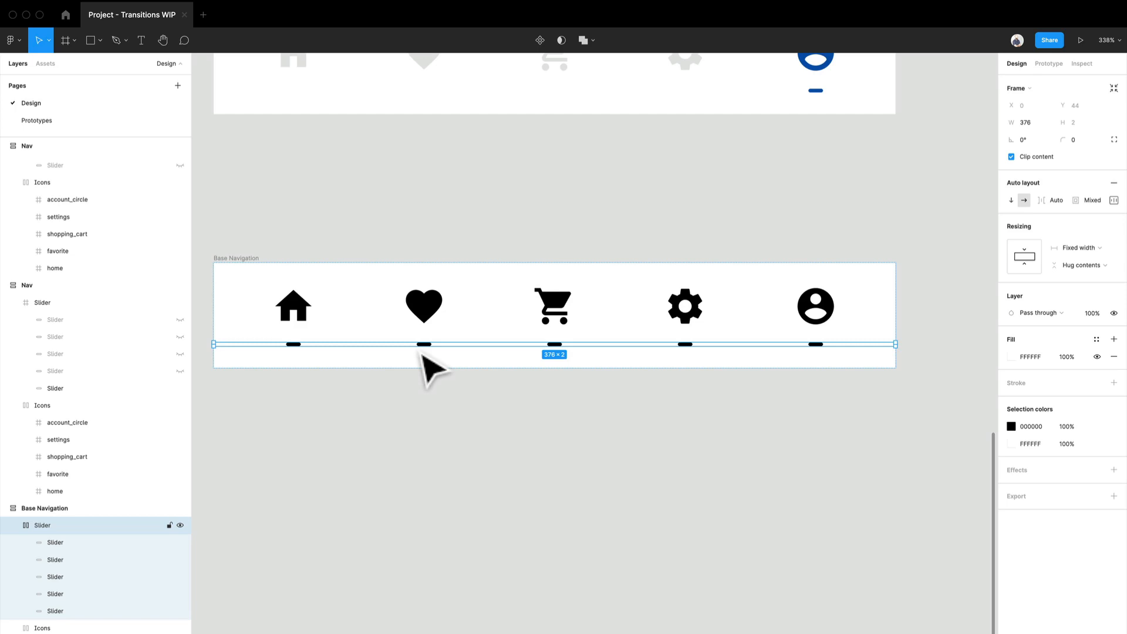
pyautogui.scroll(-10, 357, 272)
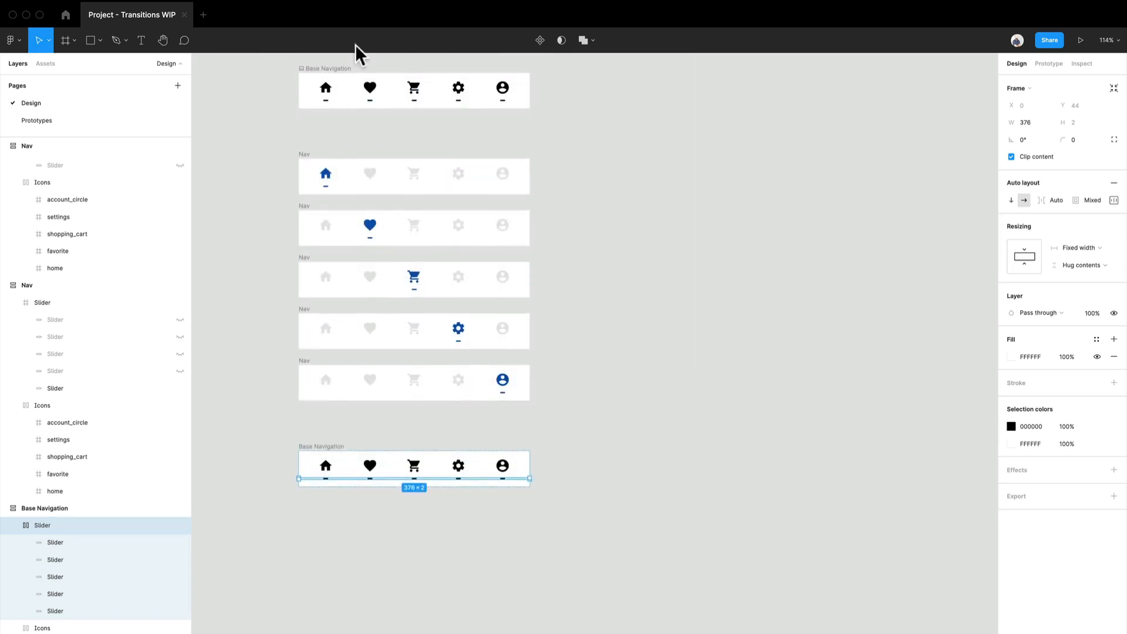
pyautogui.scroll(-1, 370, 460)
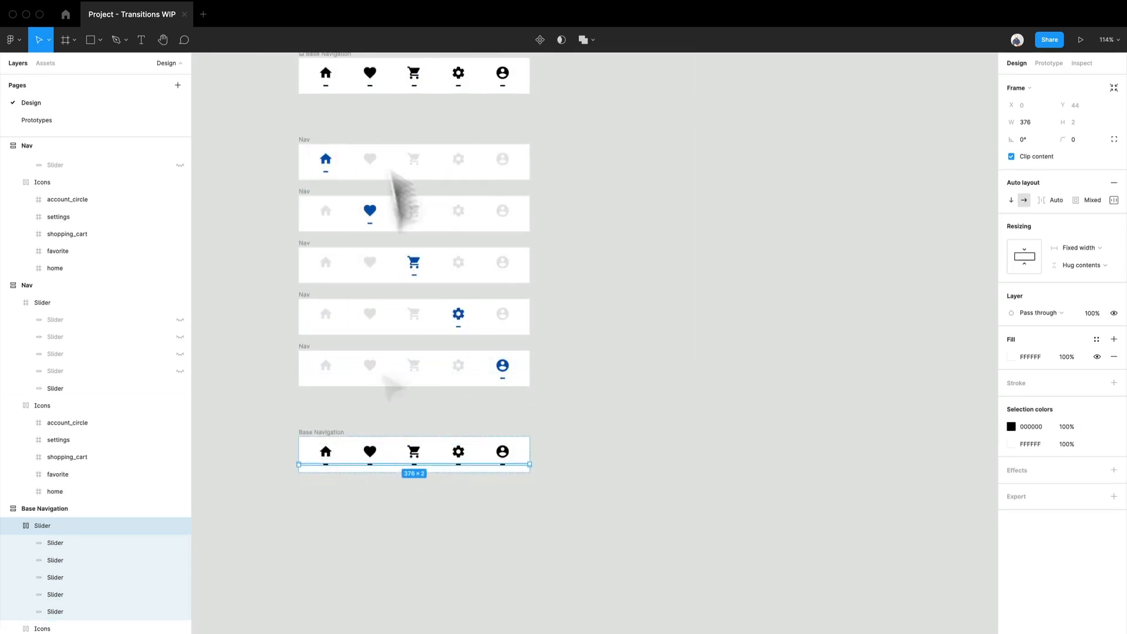
pyautogui.scroll(10, 364, 466)
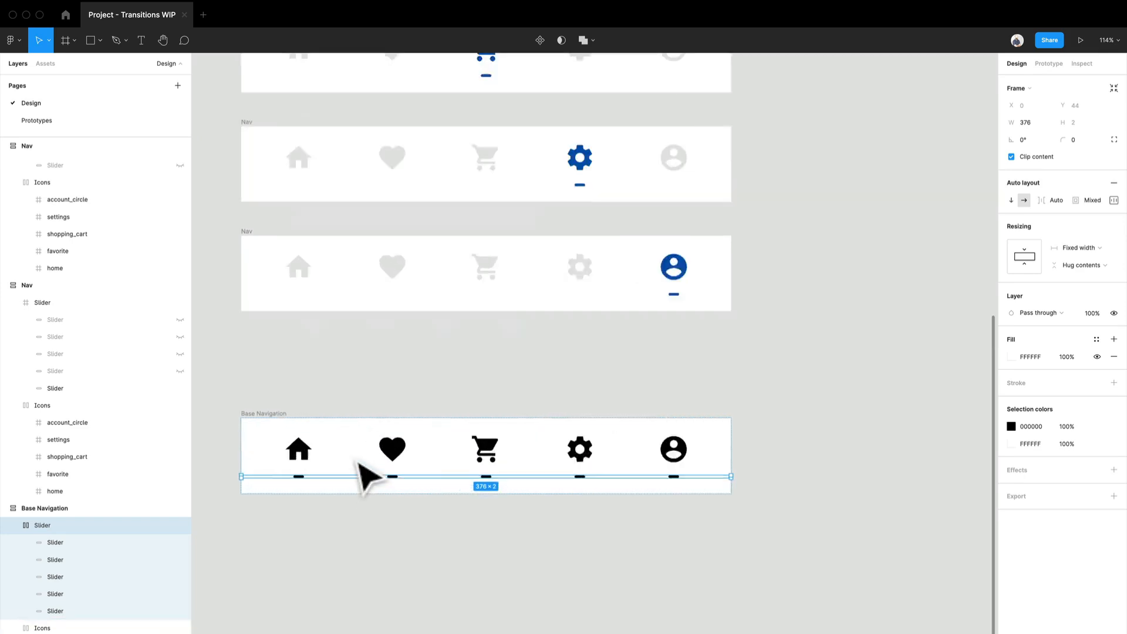
pyautogui.moveTo(360, 424); pyautogui.dragTo(370, 295)
pyautogui.scroll(5, 345, 428)
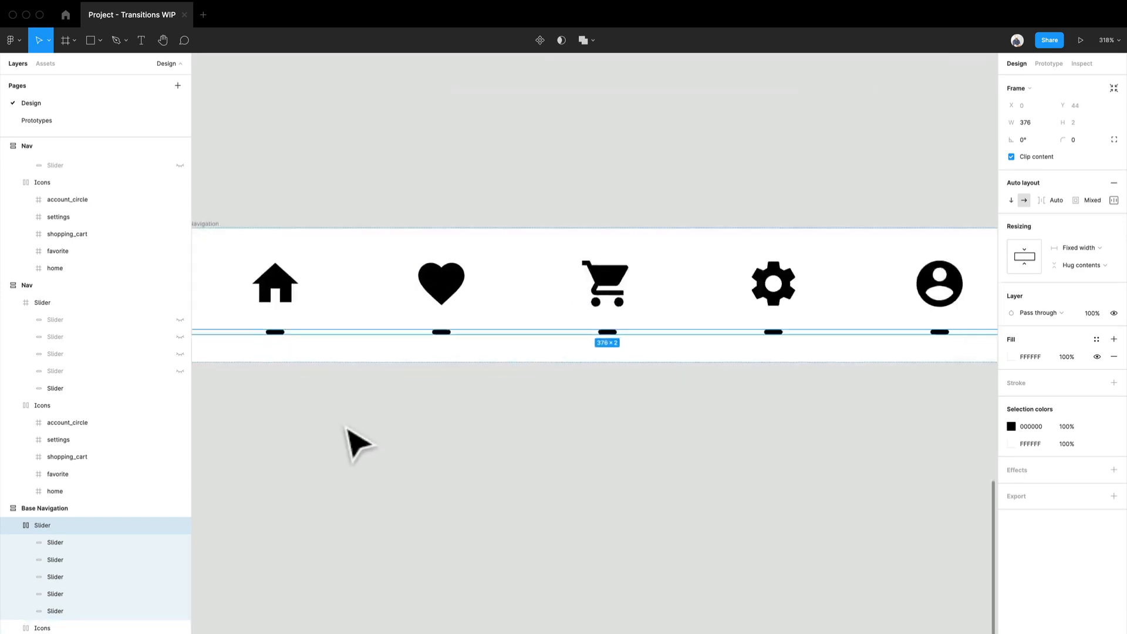
pyautogui.moveTo(434, 374); pyautogui.dragTo(427, 402)
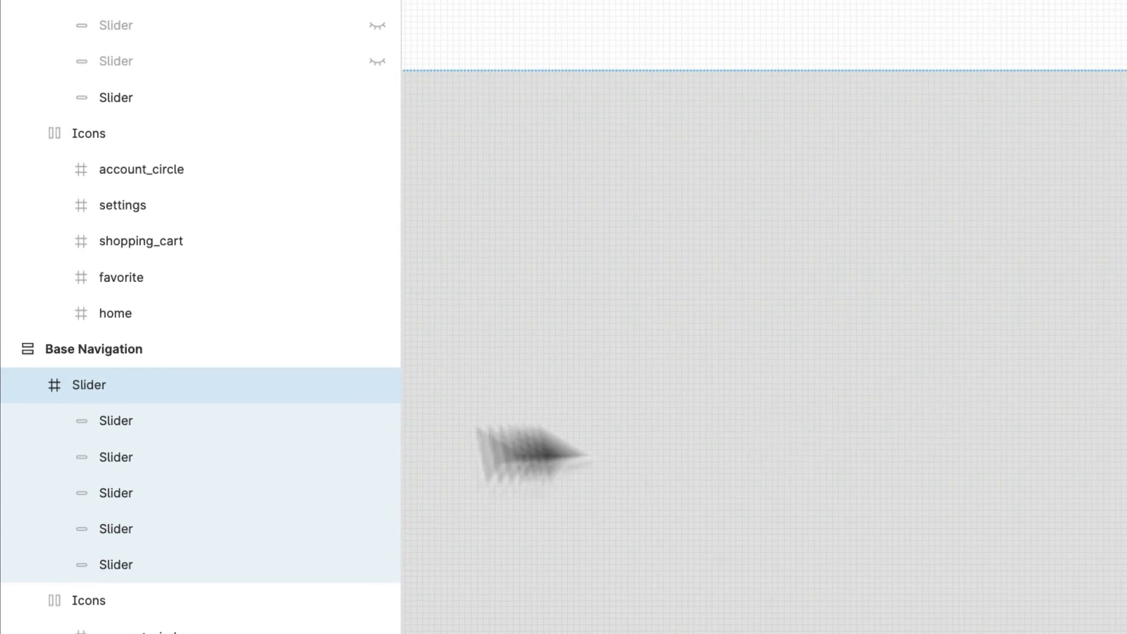
# - Hide the four slider bars under the heart, cart, settings and account icons in the lower Base Navigation
pyautogui.click(169, 435)
pyautogui.keyDown('shift'); pyautogui.click(188, 531); pyautogui.keyUp('shift')
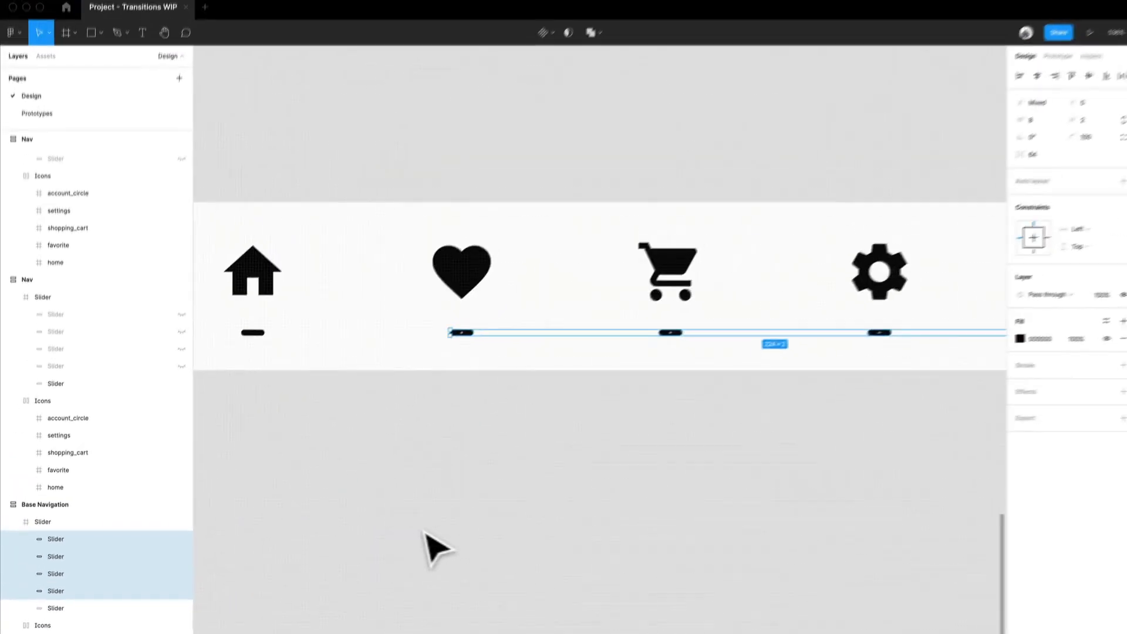
pyautogui.scroll(-3, 783, 429)
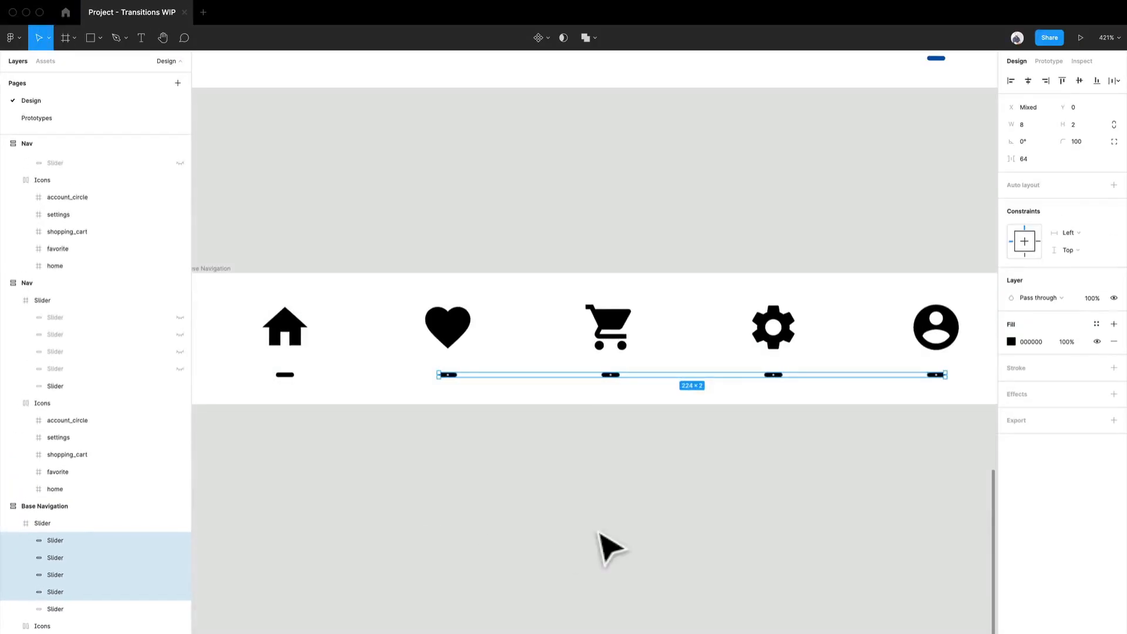
pyautogui.moveTo(1111, 432); pyautogui.dragTo(1001, 395)
pyautogui.scroll(-1, 543, 517)
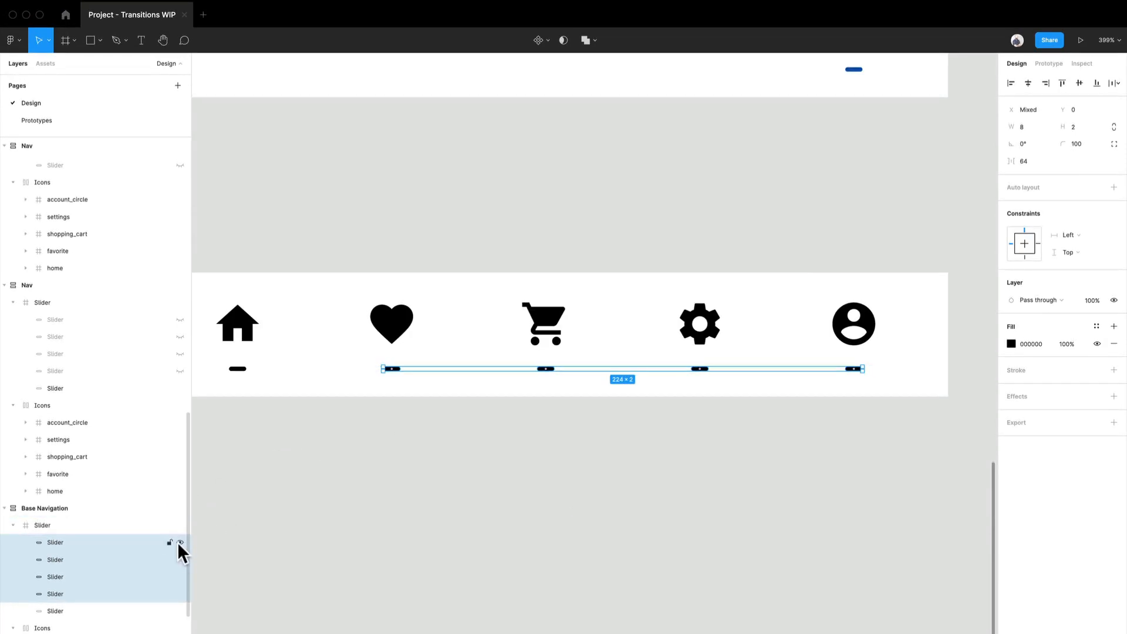
pyautogui.moveTo(179, 540); pyautogui.dragTo(183, 594)
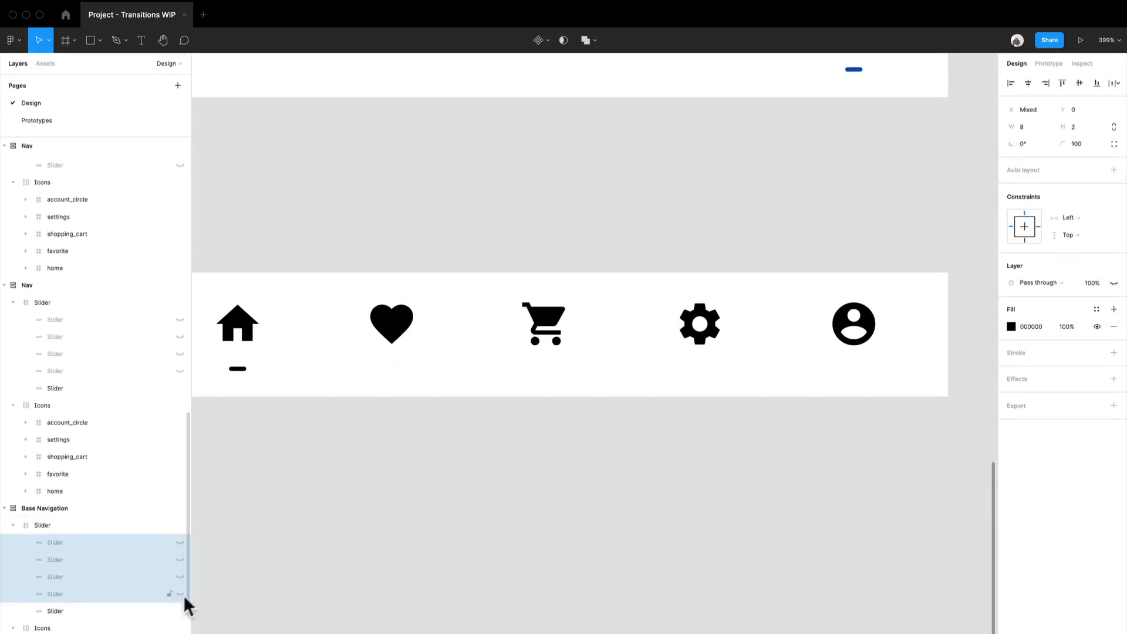
pyautogui.click(329, 531)
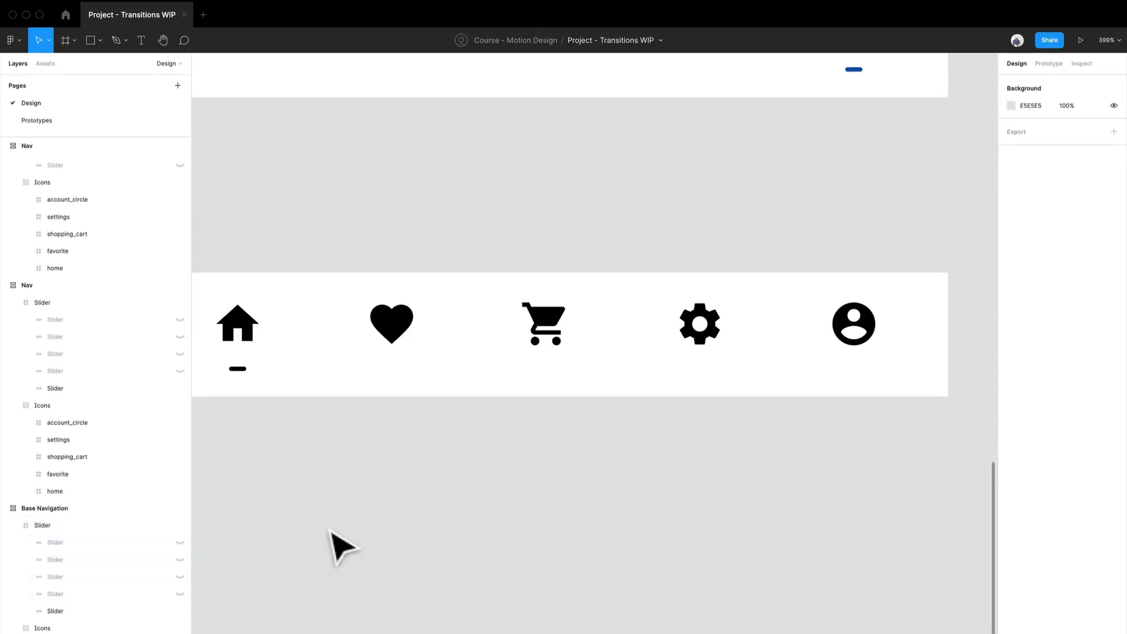
# - Set the colour opacity of the heart, cart, settings and account icons to 20% in the lower Base Navigation
pyautogui.click(409, 333)
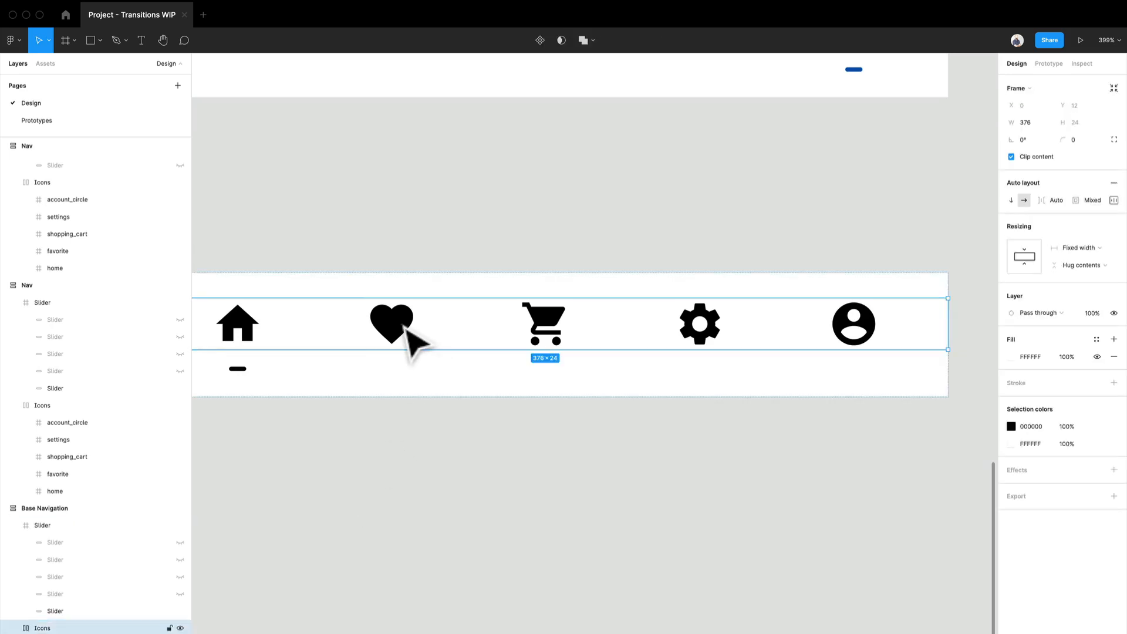
pyautogui.keyDown('shift'); pyautogui.click(544, 326); pyautogui.keyUp('shift')
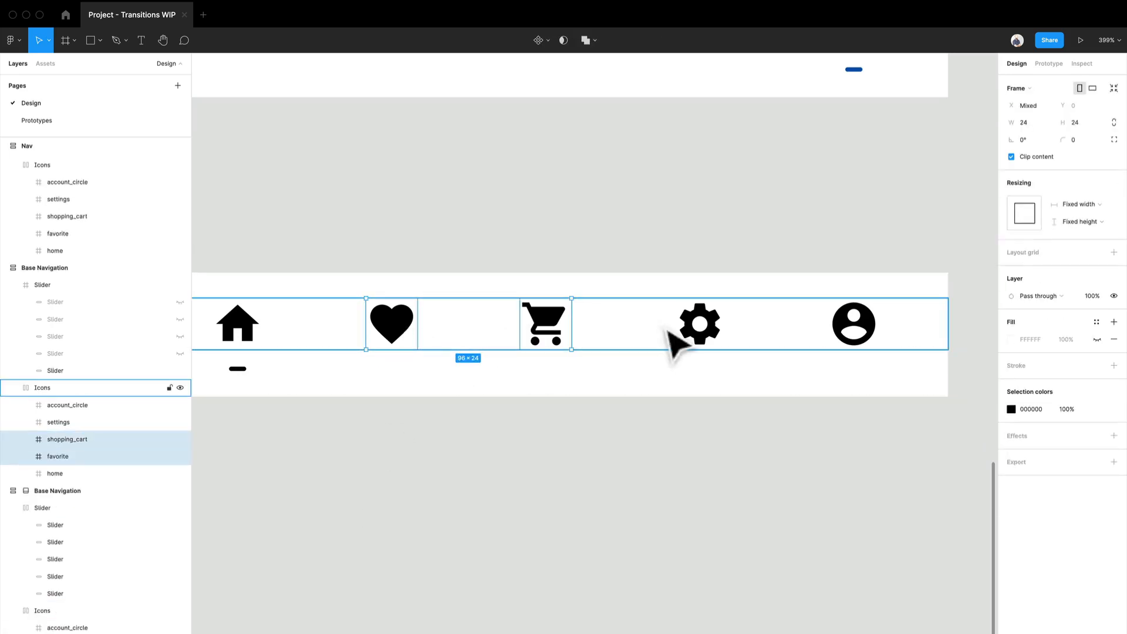
pyautogui.keyDown('shift'); pyautogui.click(699, 329); pyautogui.keyUp('shift')
pyautogui.keyDown('shift'); pyautogui.click(848, 339); pyautogui.keyUp('shift')
pyautogui.click(1065, 409)
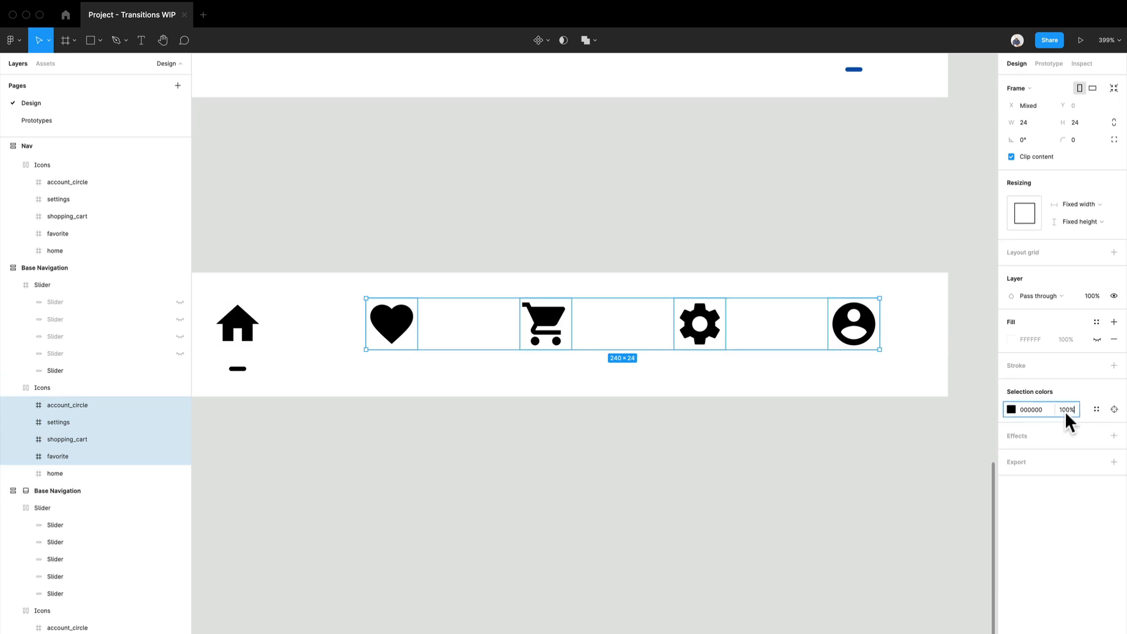
pyautogui.write('20')
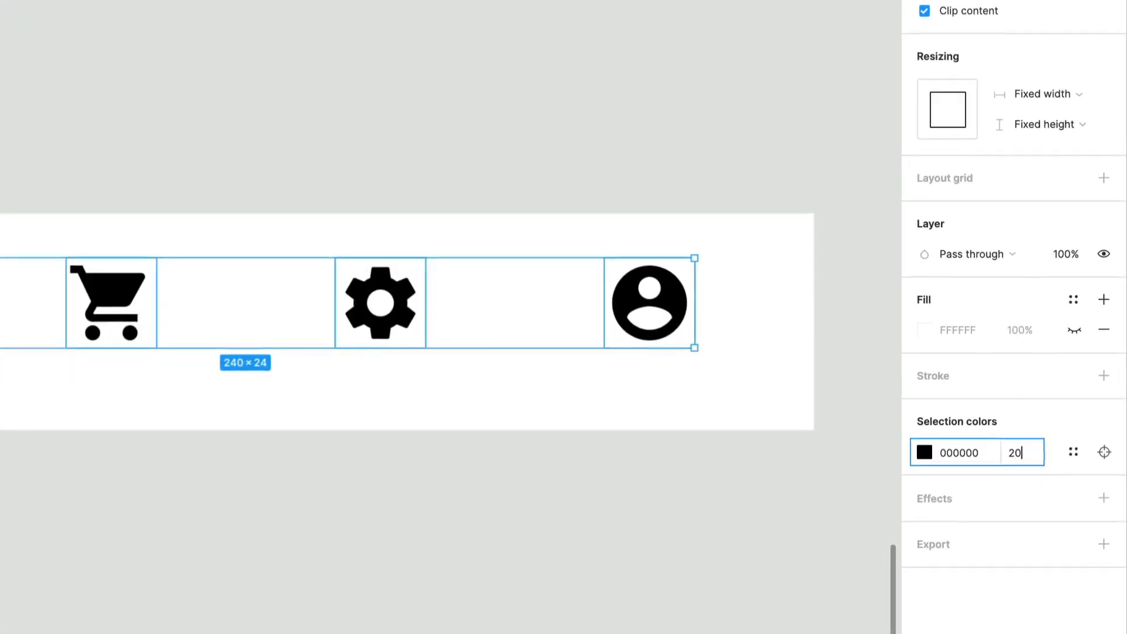
pyautogui.press('Return')
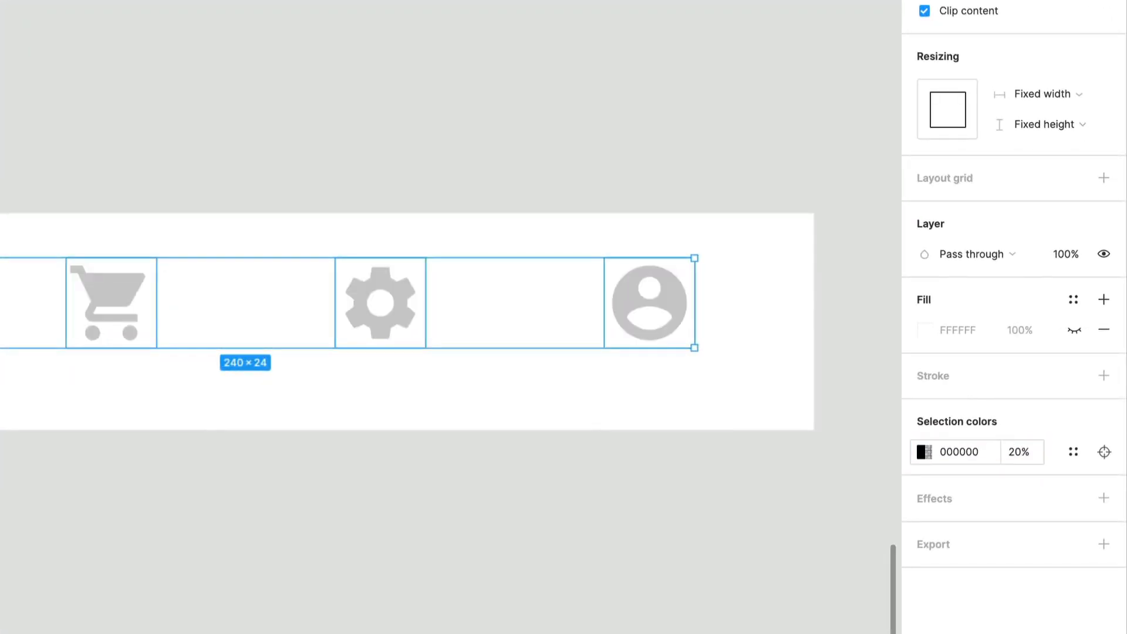
pyautogui.click(254, 629)
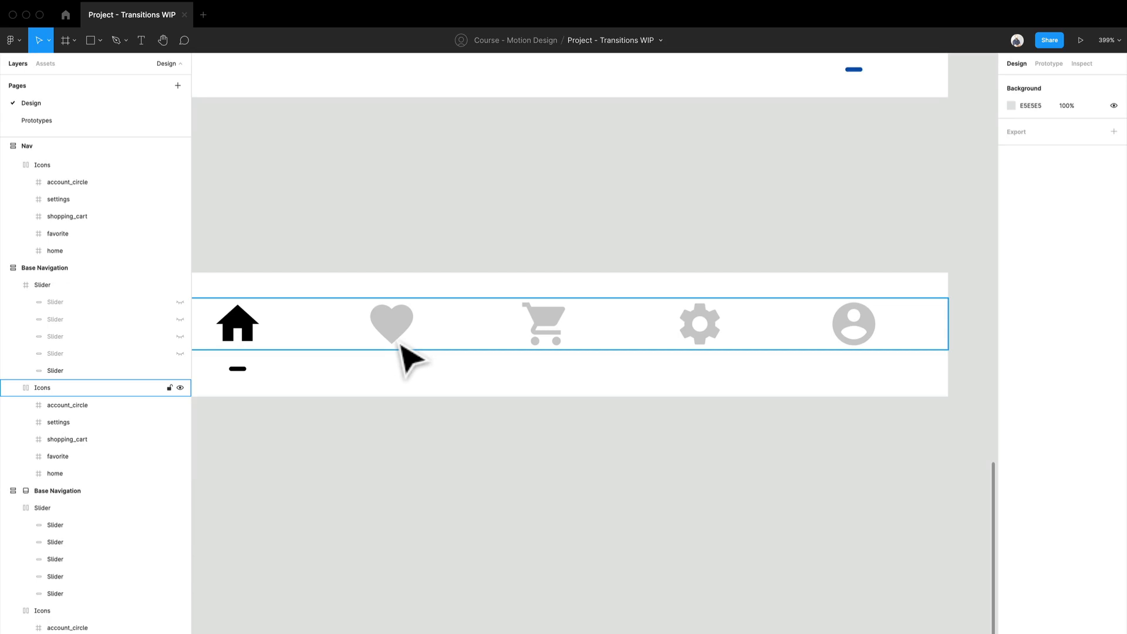
# - Duplicate the edited Base Navigation frame and place the copy directly below it at Y -798
pyautogui.click(401, 346)
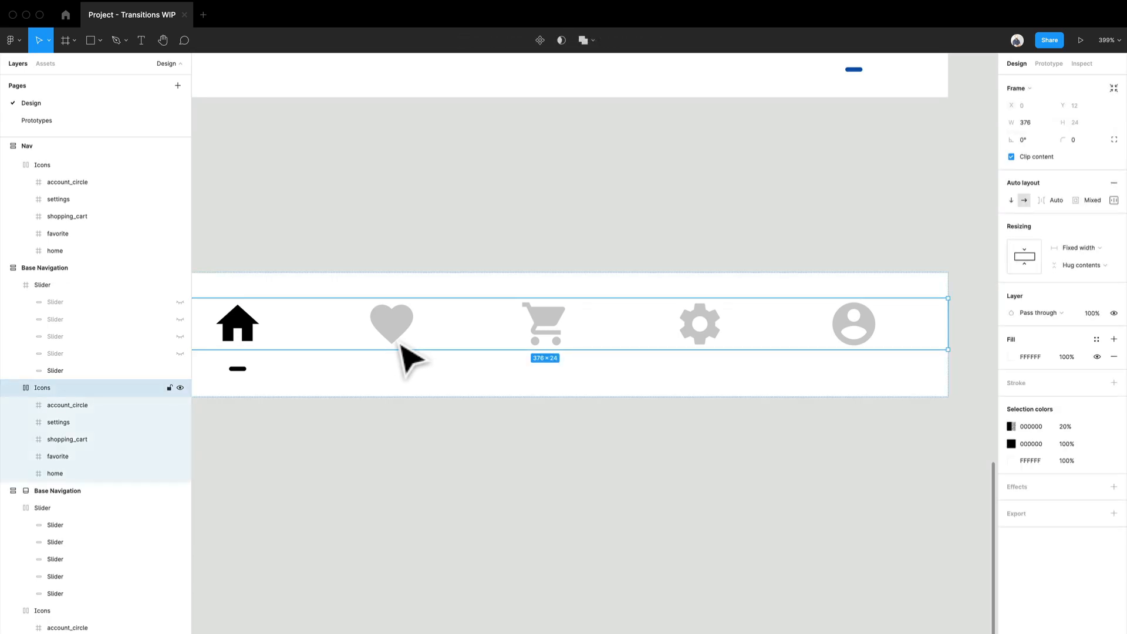
pyautogui.scroll(-1, 335, 467)
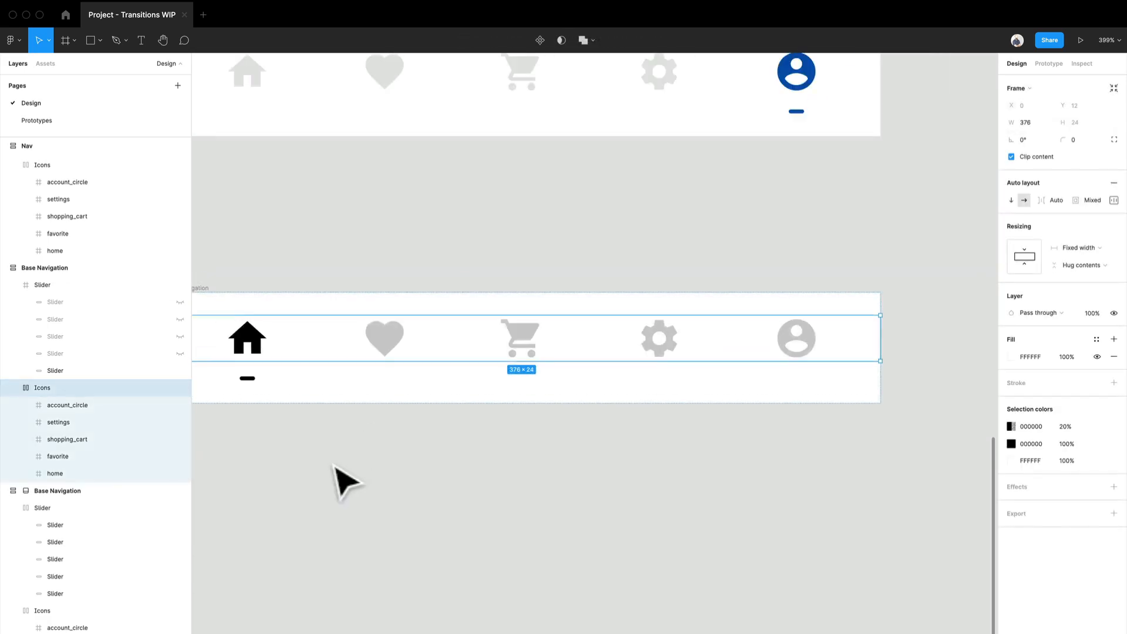
pyautogui.moveTo(342, 456); pyautogui.dragTo(437, 428)
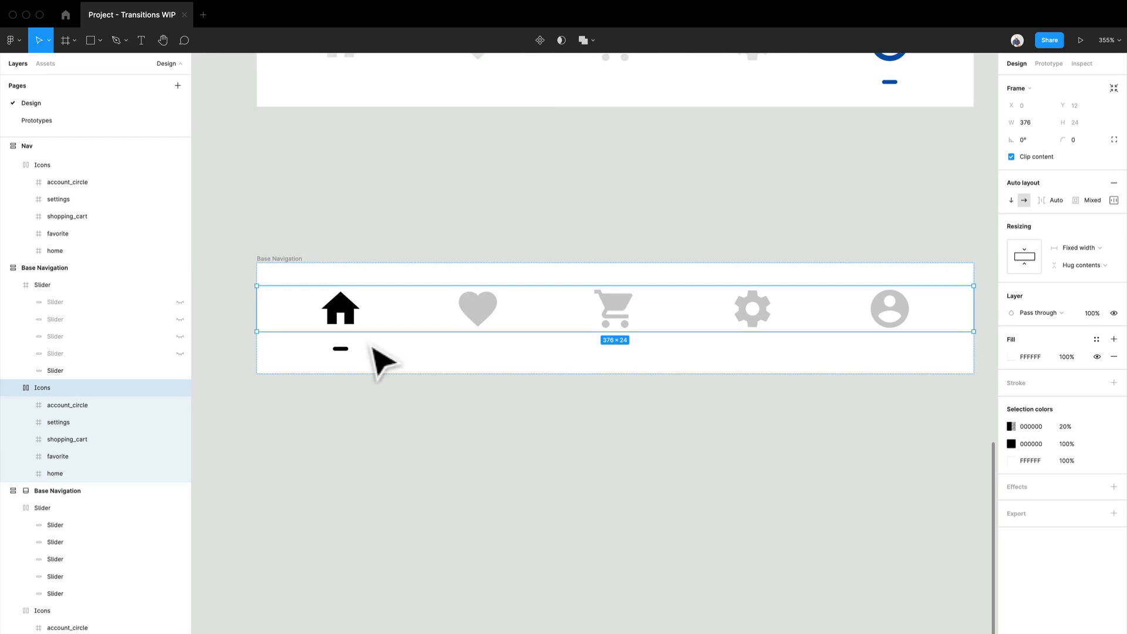
pyautogui.scroll(3, 371, 347)
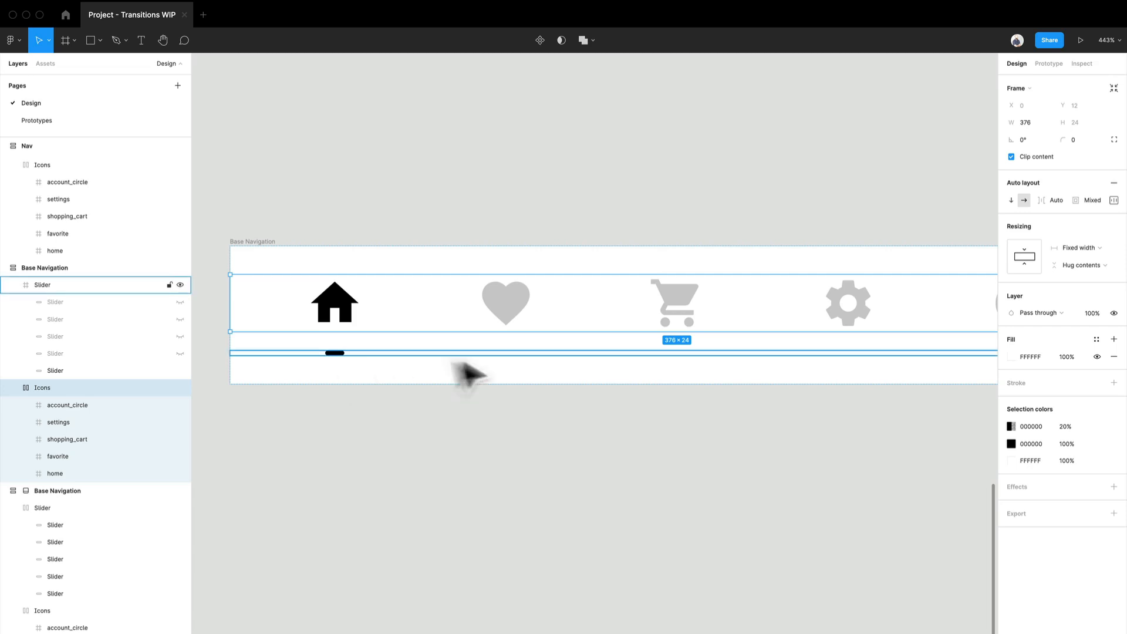
pyautogui.click(273, 249)
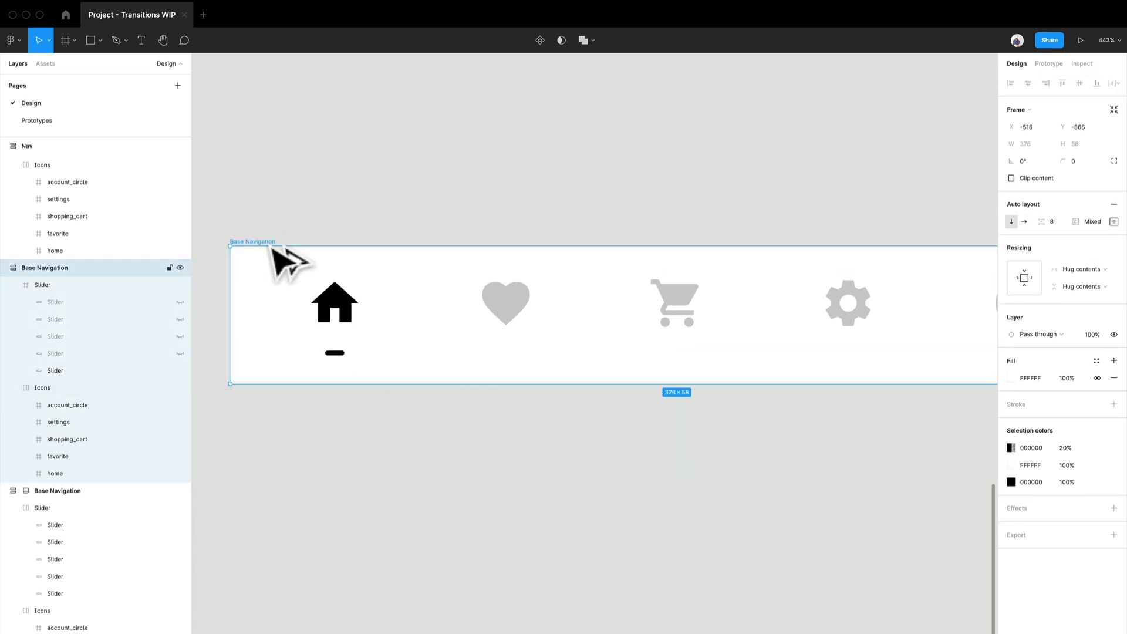
pyautogui.moveTo(271, 247); pyautogui.dragTo(287, 408)
pyautogui.moveTo(463, 607); pyautogui.dragTo(382, 556)
pyautogui.moveTo(280, 462); pyautogui.dragTo(321, 392)
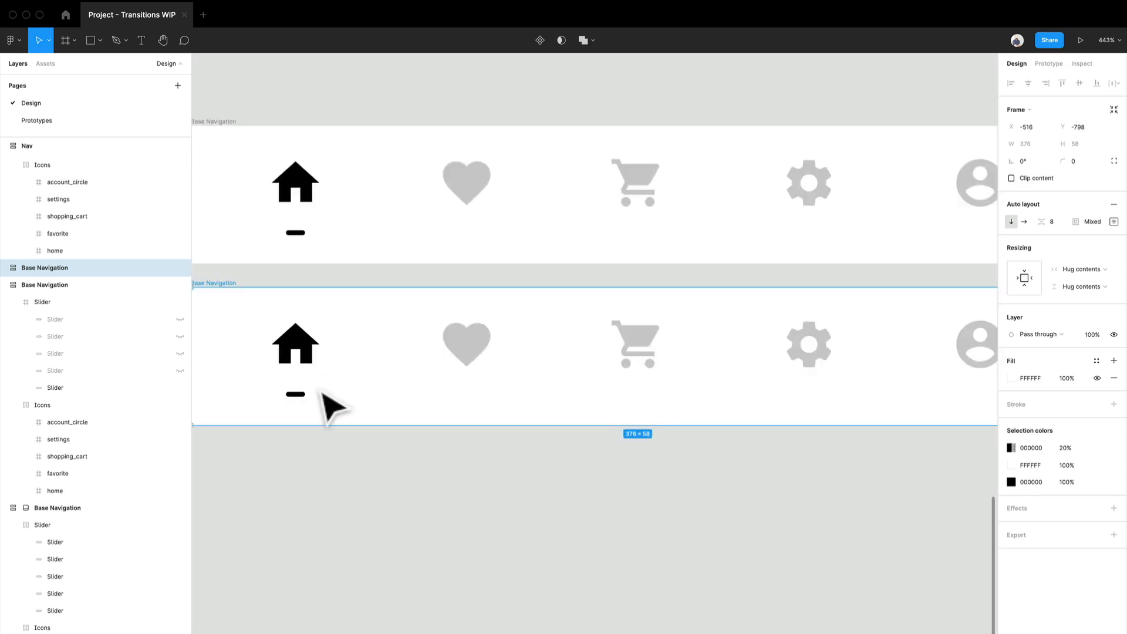
# - In the copied navigation, set the heart icon's colour opacity to 100% and the home icon's to 20%
pyautogui.doubleClick(490, 364)
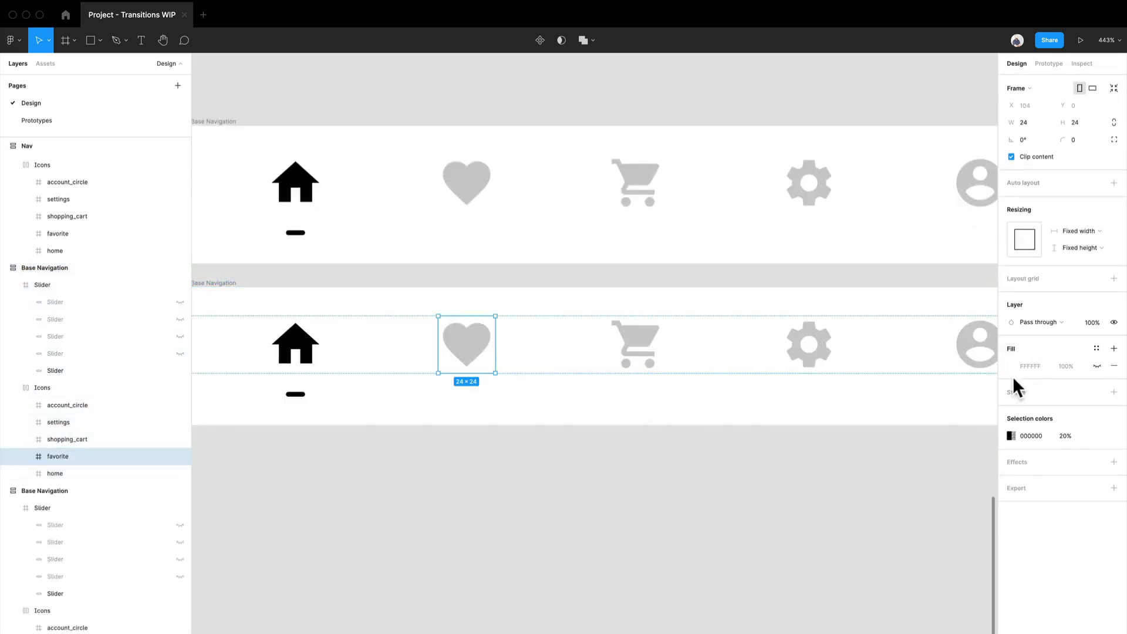
pyautogui.write('100')
pyautogui.press('Return')
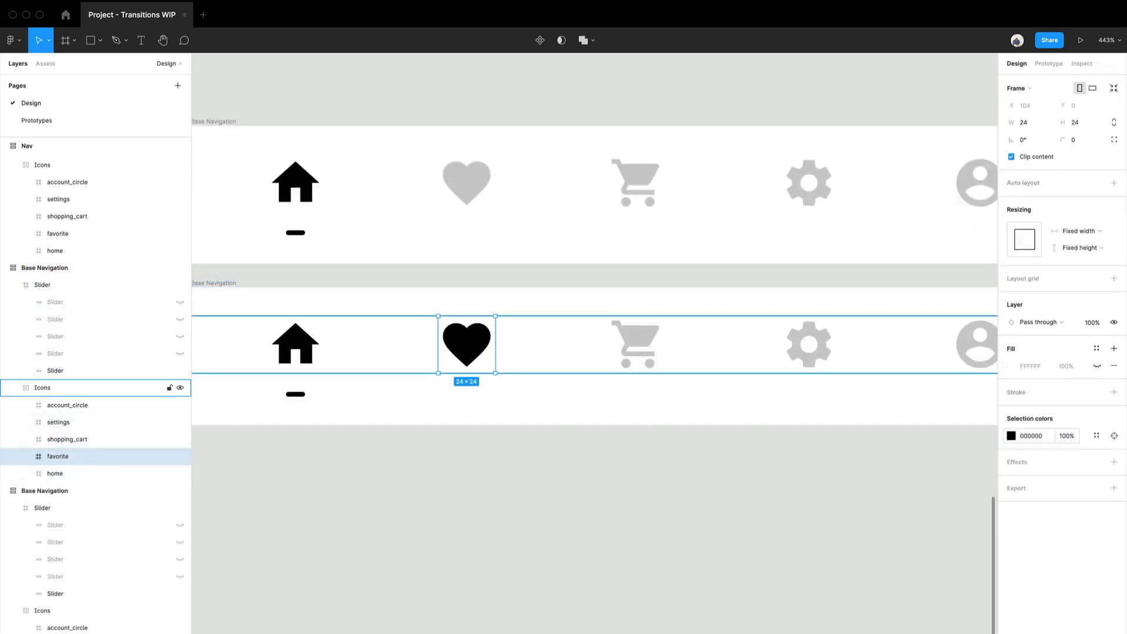
pyautogui.click(284, 348)
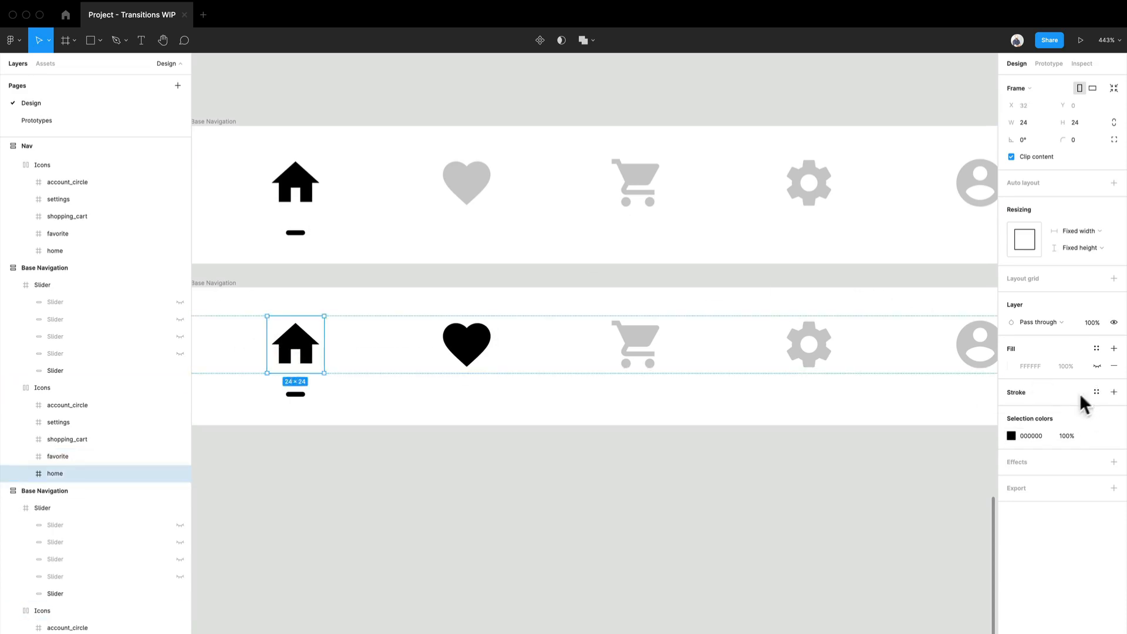
pyautogui.write('20')
pyautogui.press('Return')
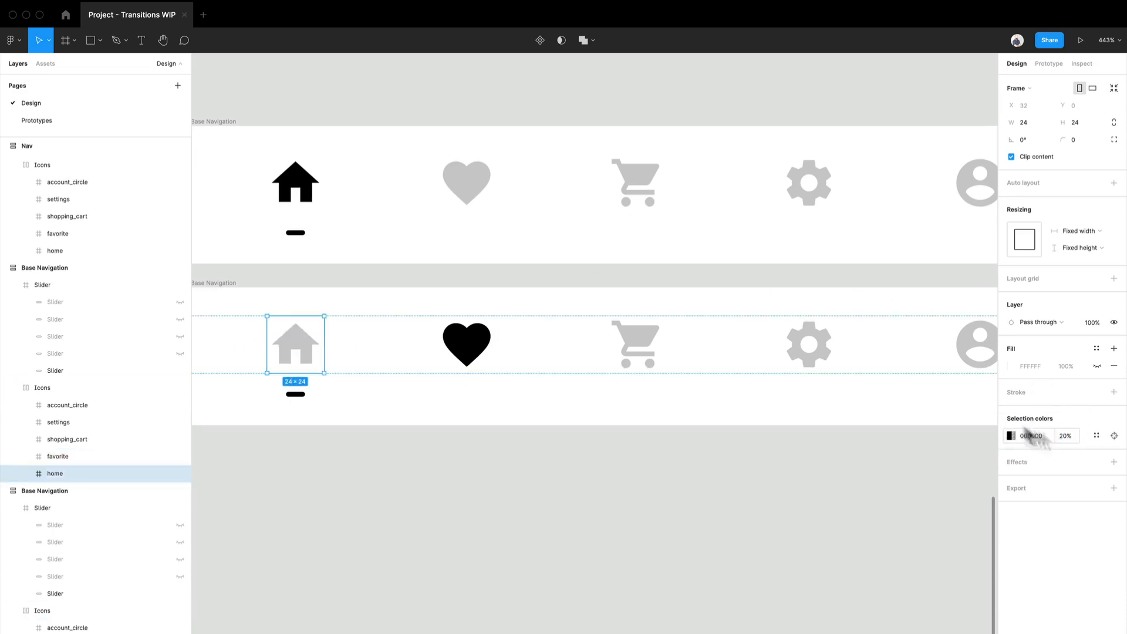
# - In the copied navigation, hide the slider bar under the home icon and show the one under the heart
pyautogui.click(306, 395)
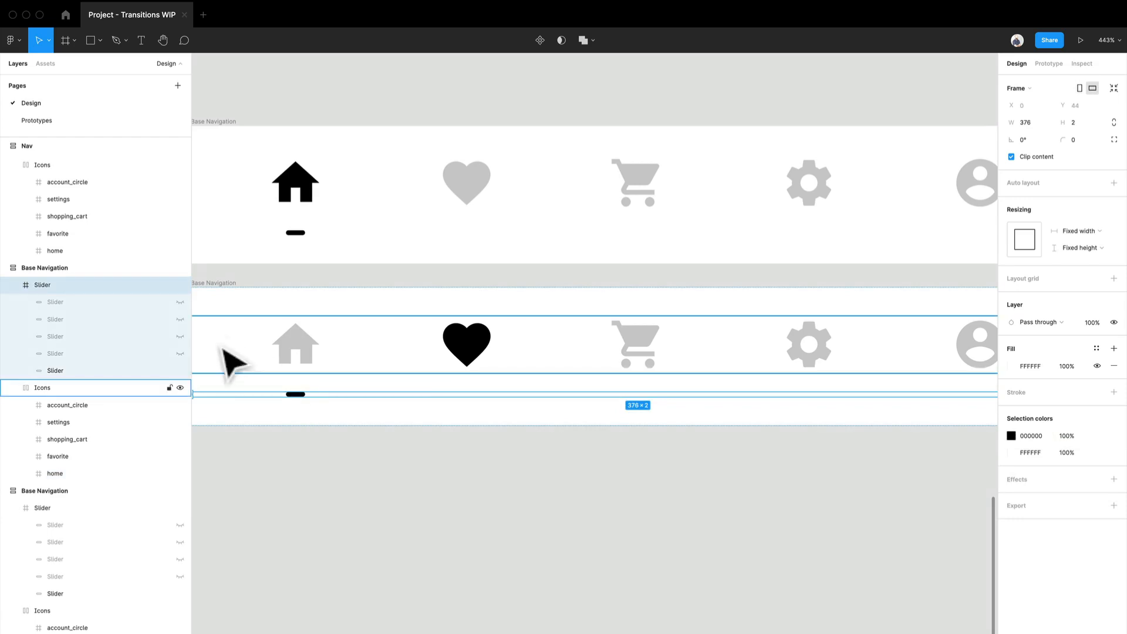
pyautogui.click(299, 395)
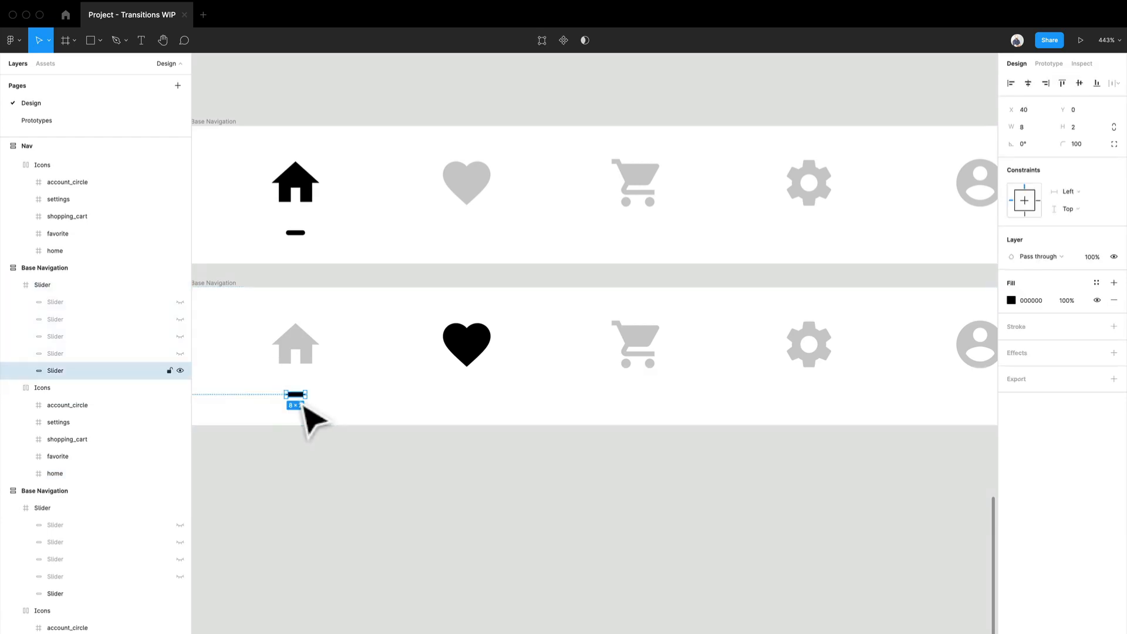
pyautogui.click(180, 370)
pyautogui.click(181, 353)
pyautogui.click(516, 511)
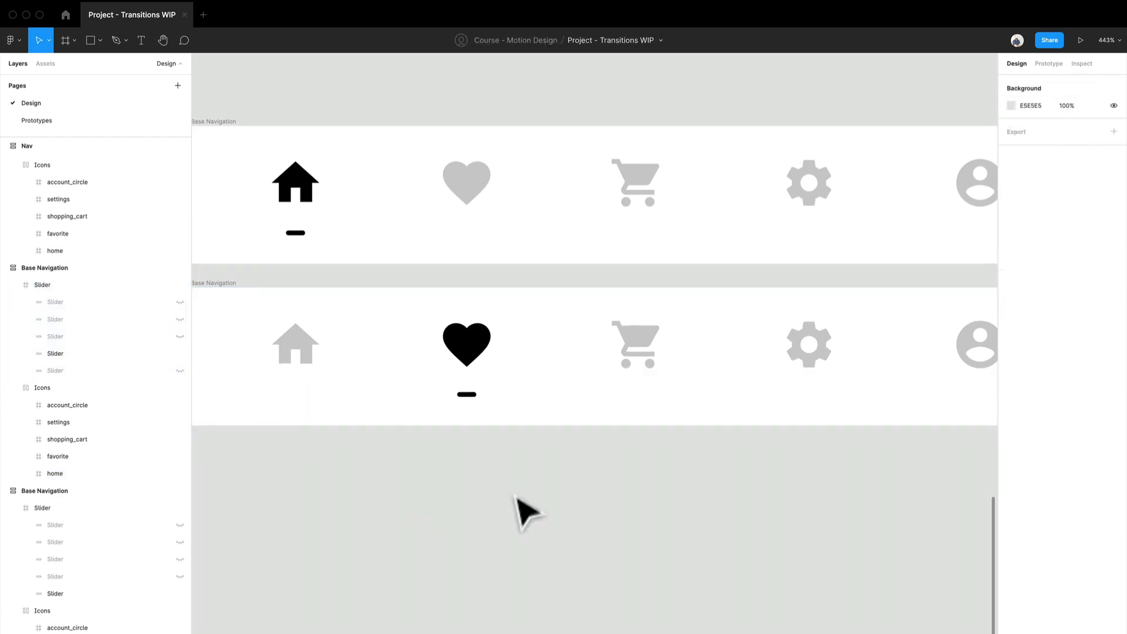
# - Link the heart icon in the original Base Navigation to the copied frame with an on-click Smart animate transition
pyautogui.hscroll(-3, 831, 381)
pyautogui.hscroll(3, 831, 364)
pyautogui.click(543, 232)
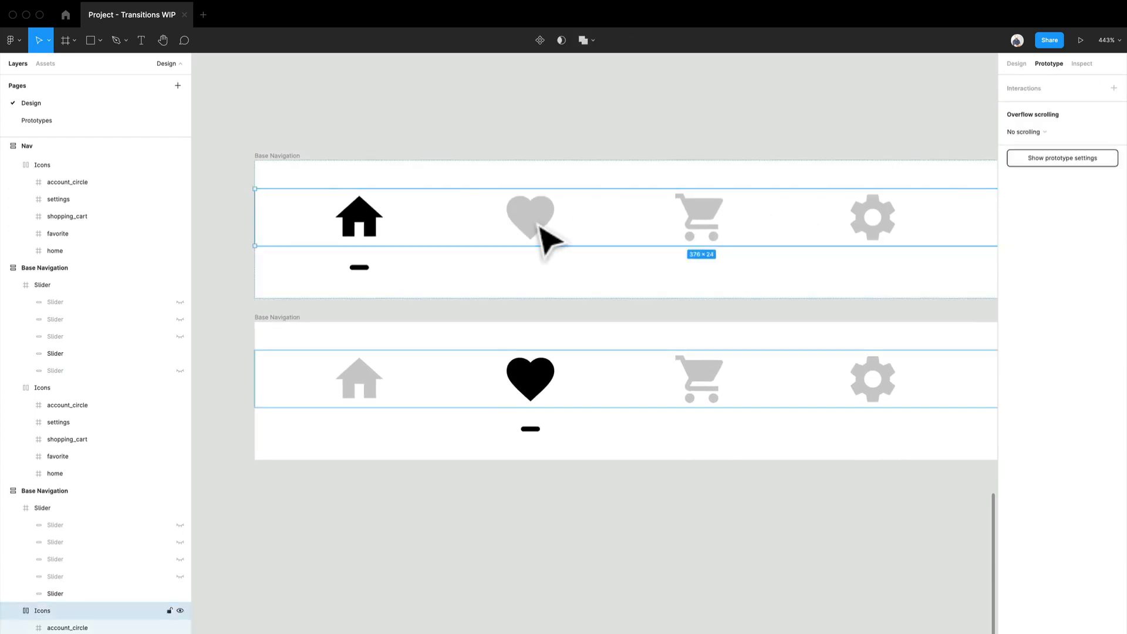
pyautogui.moveTo(559, 217); pyautogui.dragTo(604, 378)
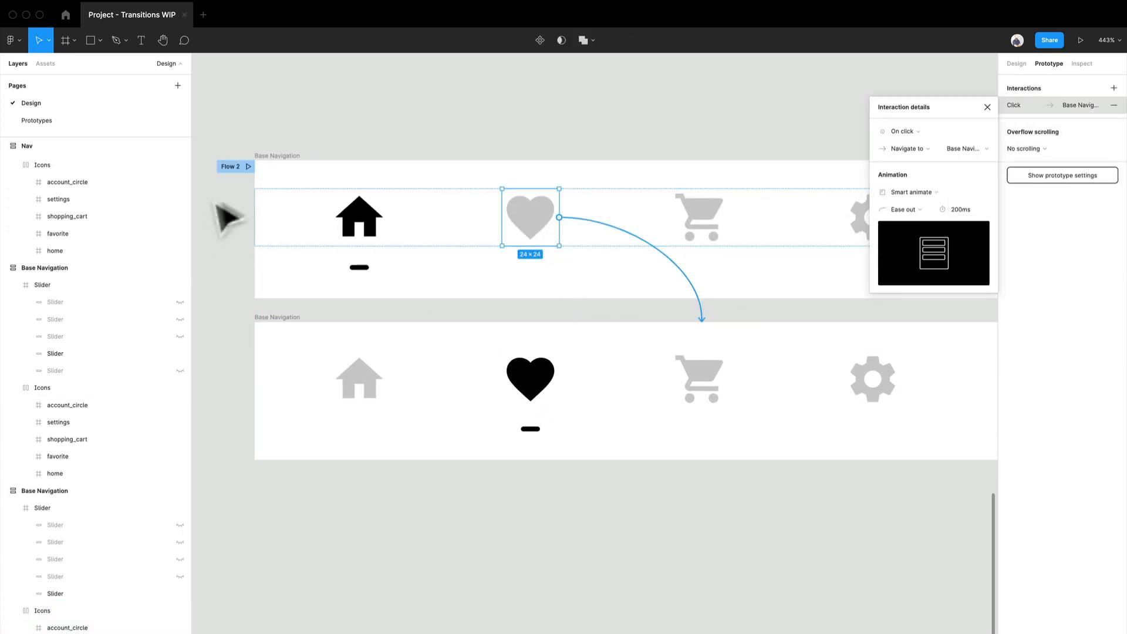
# - Rename the original Base Navigation frame's flow starting point as "Complex"
pyautogui.click(226, 166)
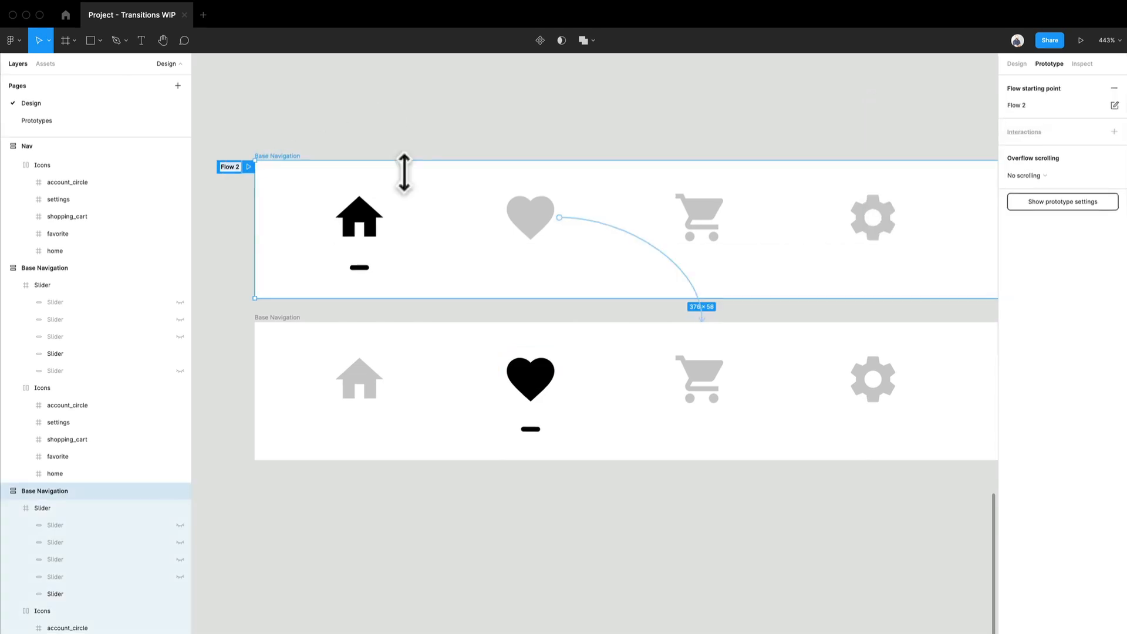
pyautogui.write('Complex')
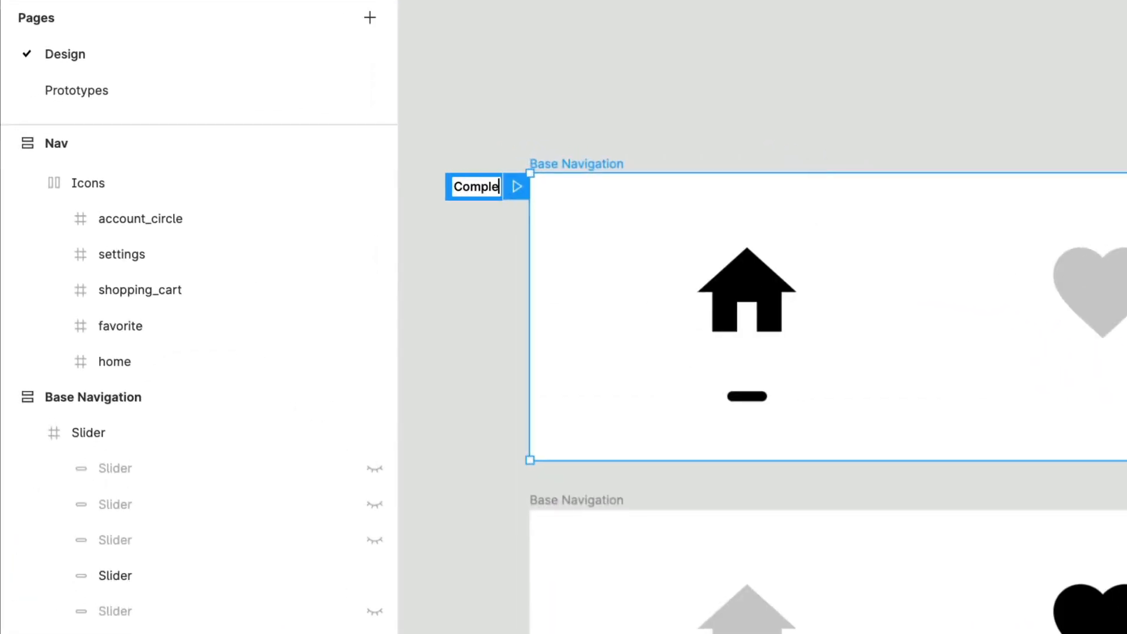
pyautogui.click(698, 13)
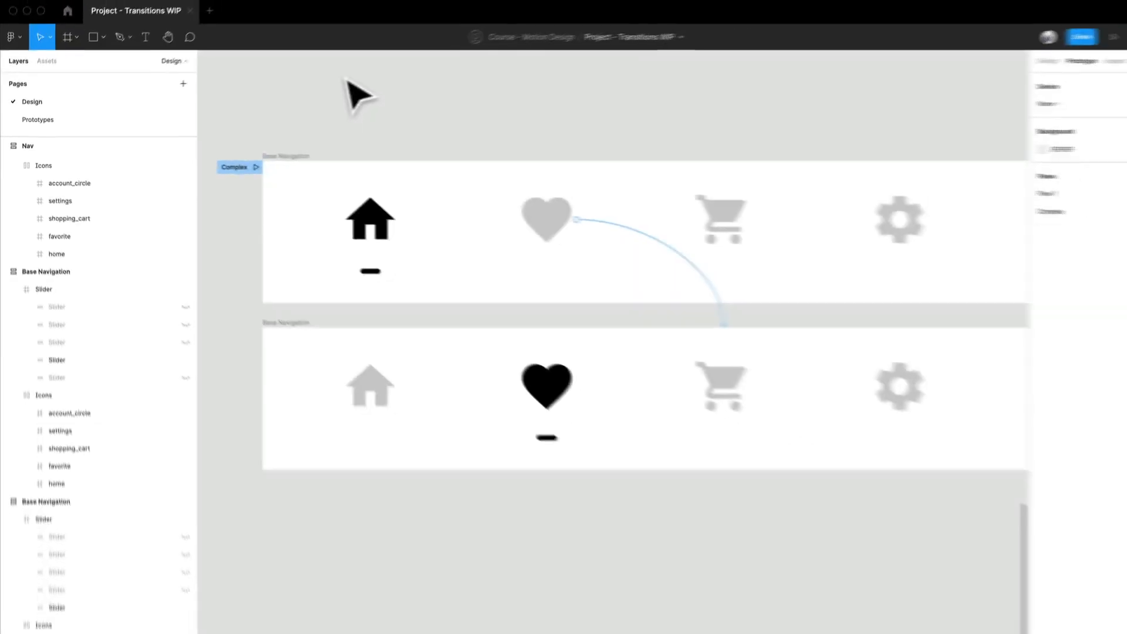
# - Link the home icon in the copied Base Navigation frame back to the original Base Navigation frame
pyautogui.click(378, 388)
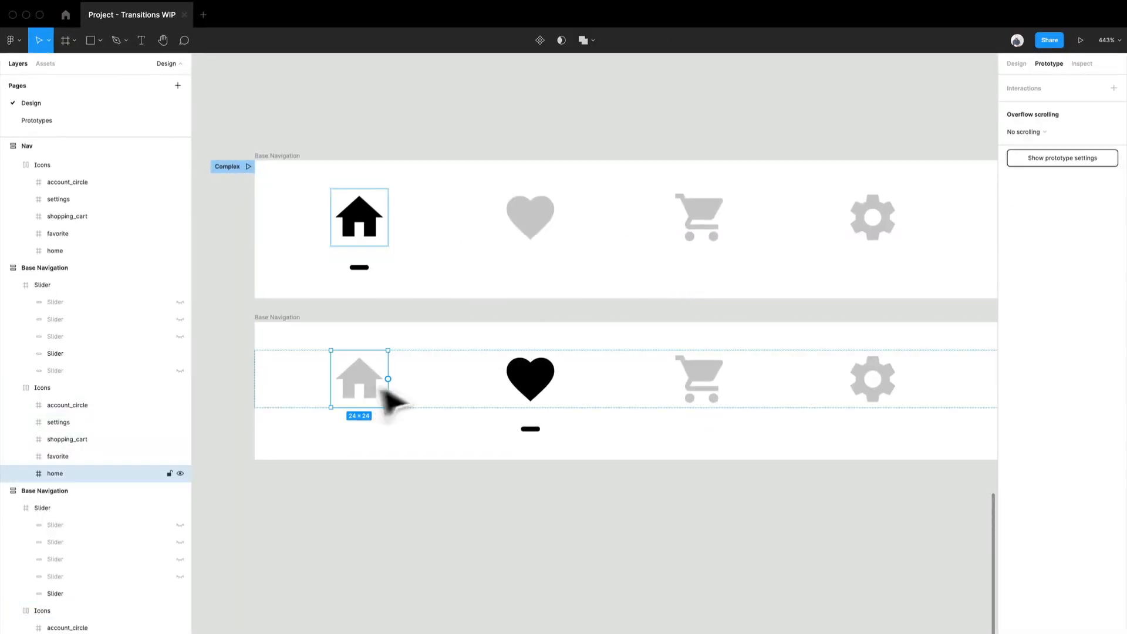
pyautogui.moveTo(388, 379); pyautogui.dragTo(446, 276)
pyautogui.click(543, 496)
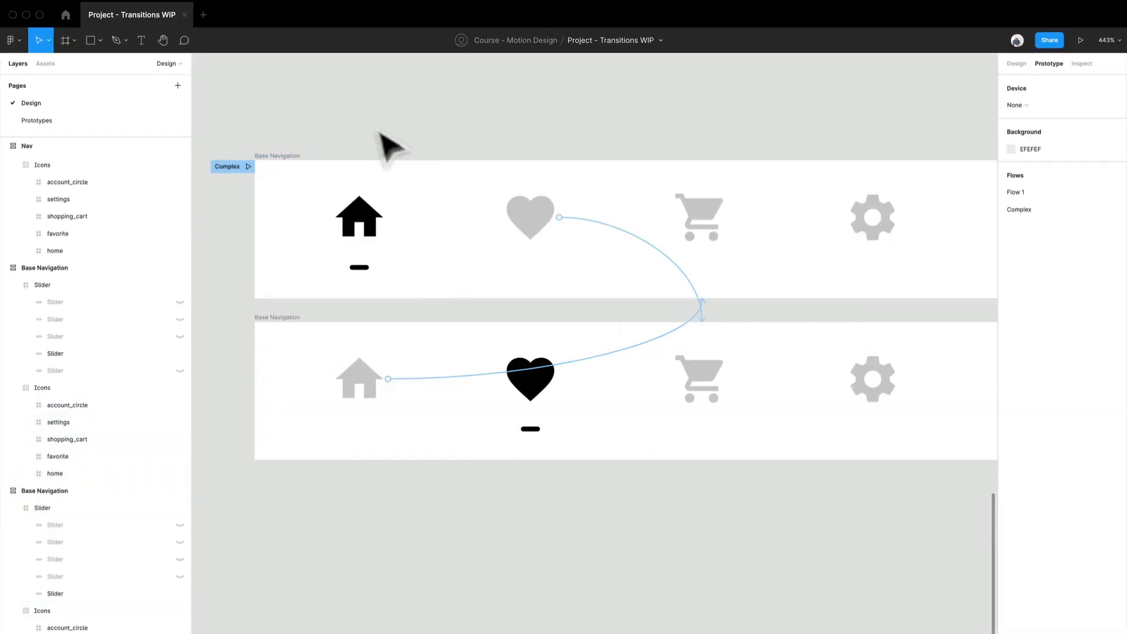
# - Play the Complex flow prototype and set its display scaling to Fill – Scale down or up to fill
pyautogui.click(1079, 39)
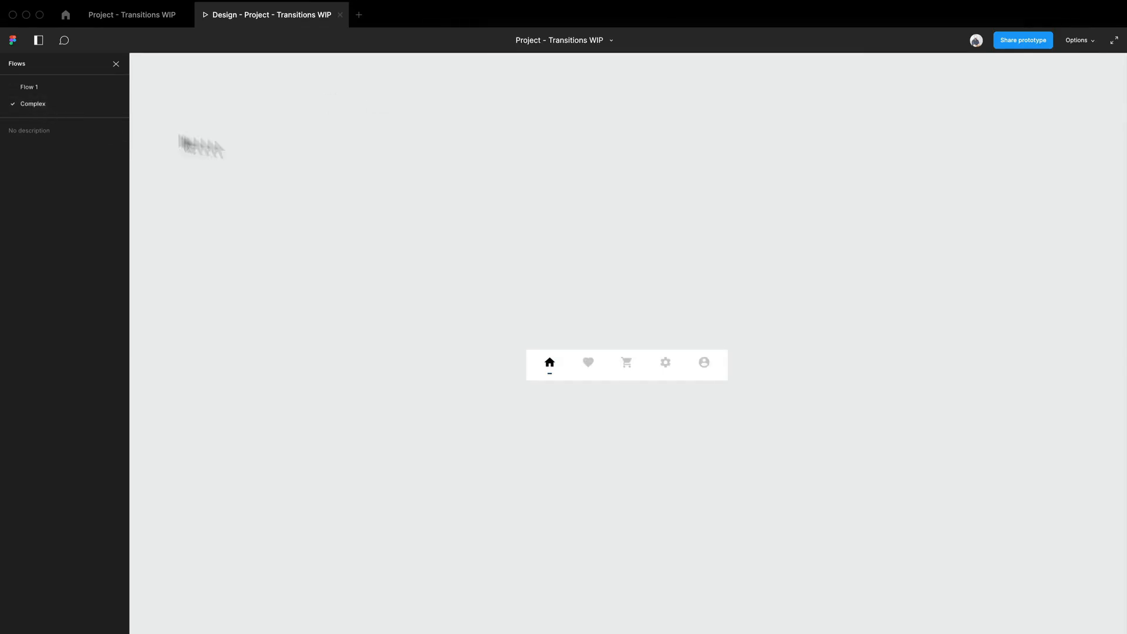
pyautogui.click(1079, 40)
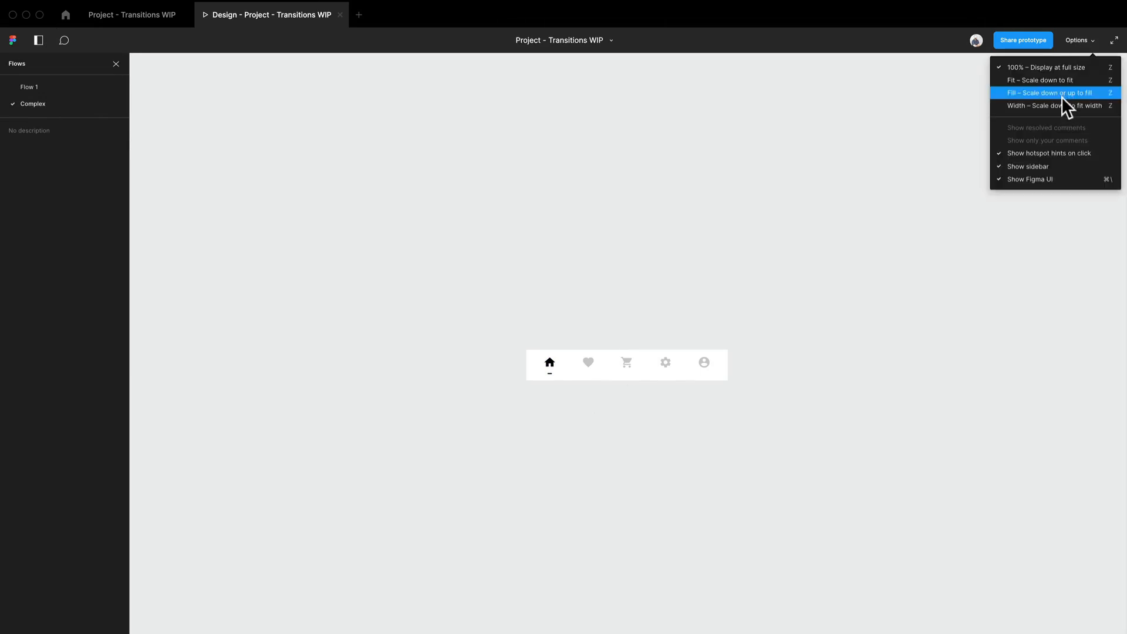
pyautogui.click(1061, 96)
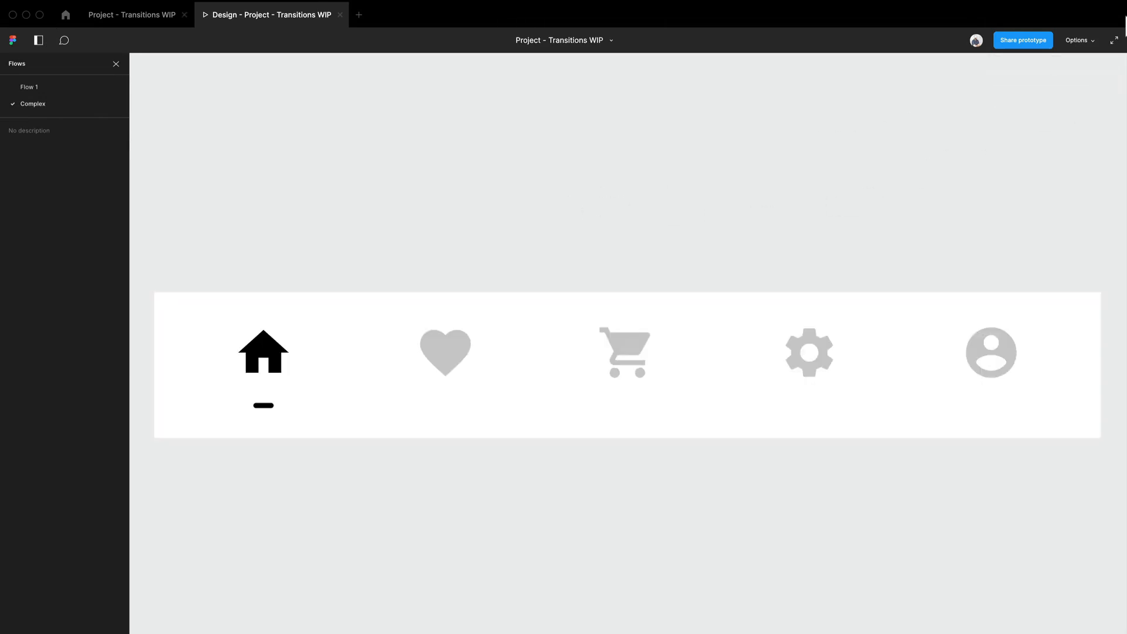
pyautogui.click(1080, 40)
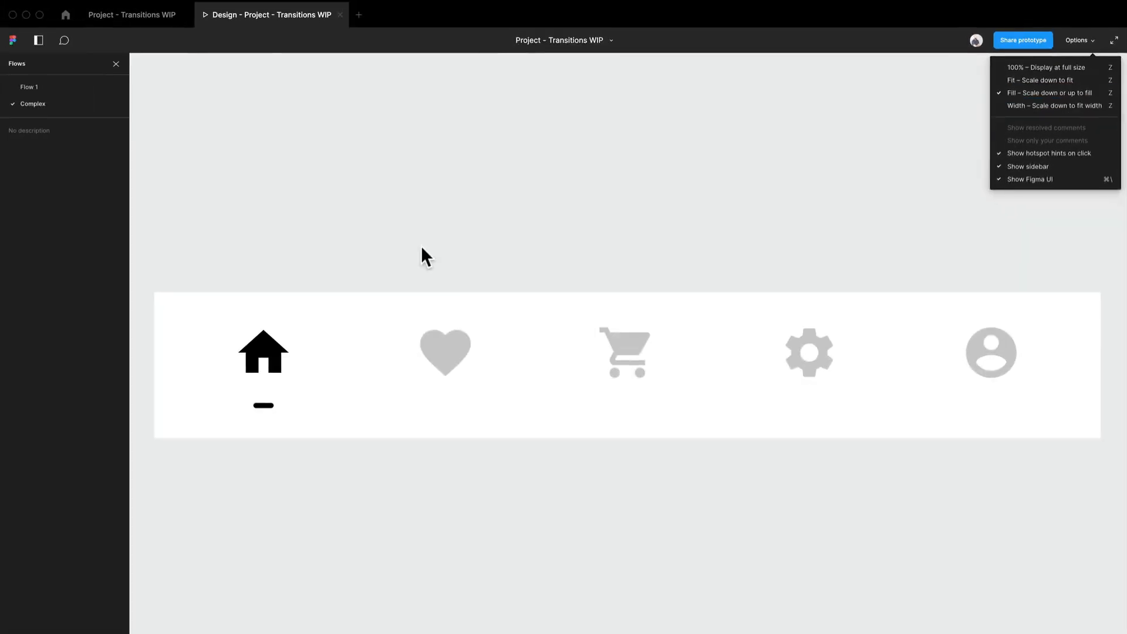
pyautogui.click(422, 248)
# - Test the prototype by switching back and forth between the heart and home icons to check the transition
pyautogui.click(470, 351)
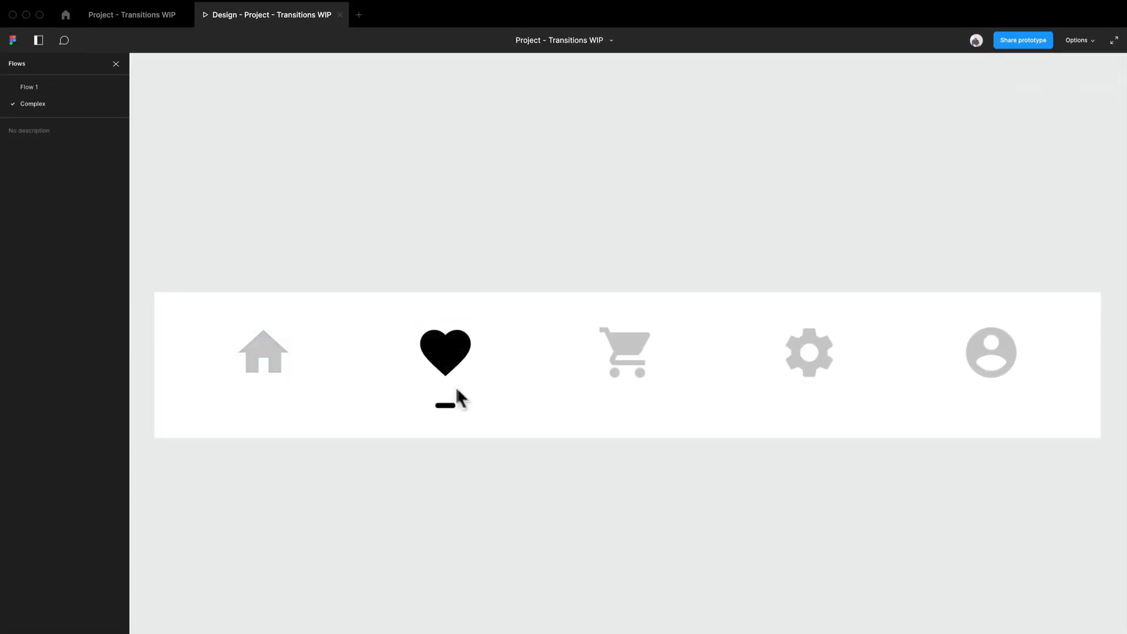
pyautogui.click(270, 365)
pyautogui.click(433, 371)
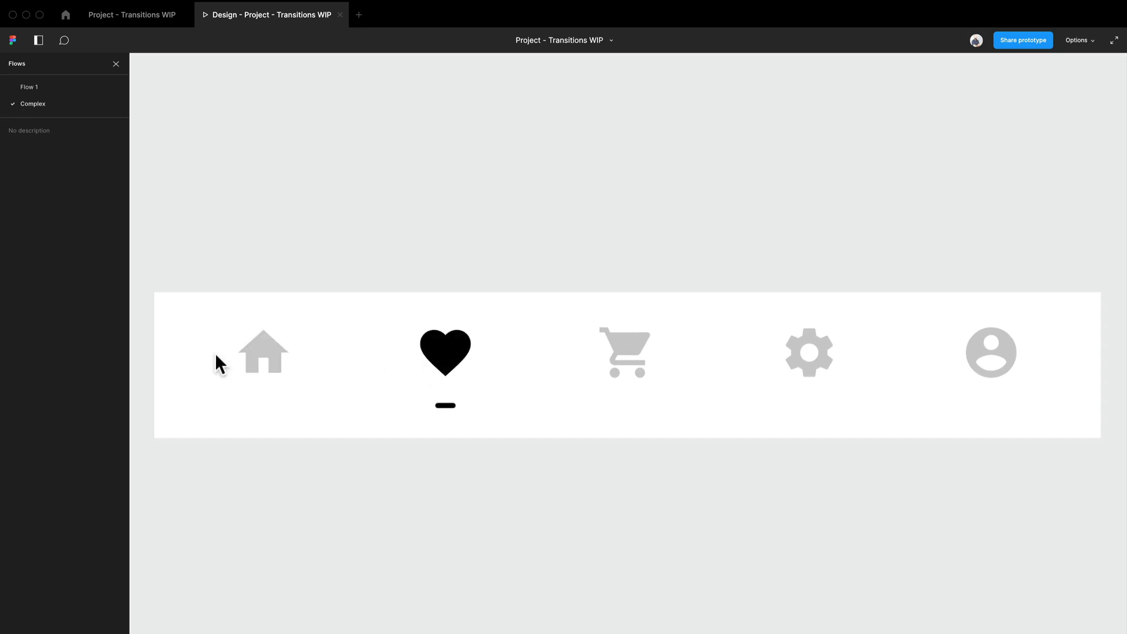
pyautogui.click(257, 364)
pyautogui.click(458, 383)
pyautogui.click(249, 367)
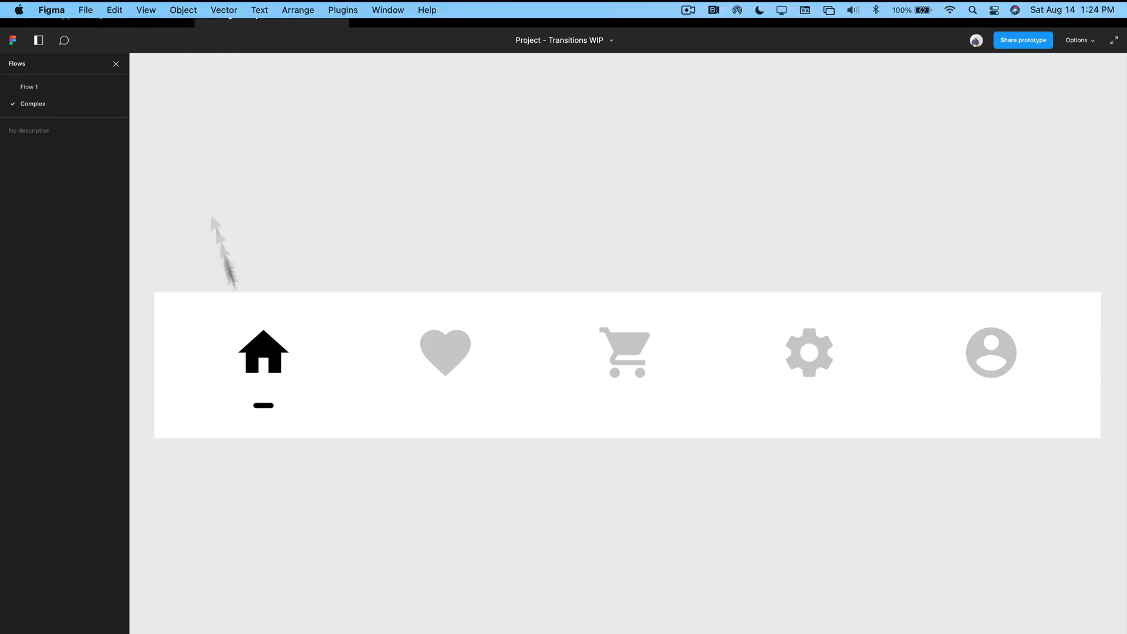
# - Return to the design file and move the heart-highlighted Base Navigation frame down to Y -681
pyautogui.click(161, 20)
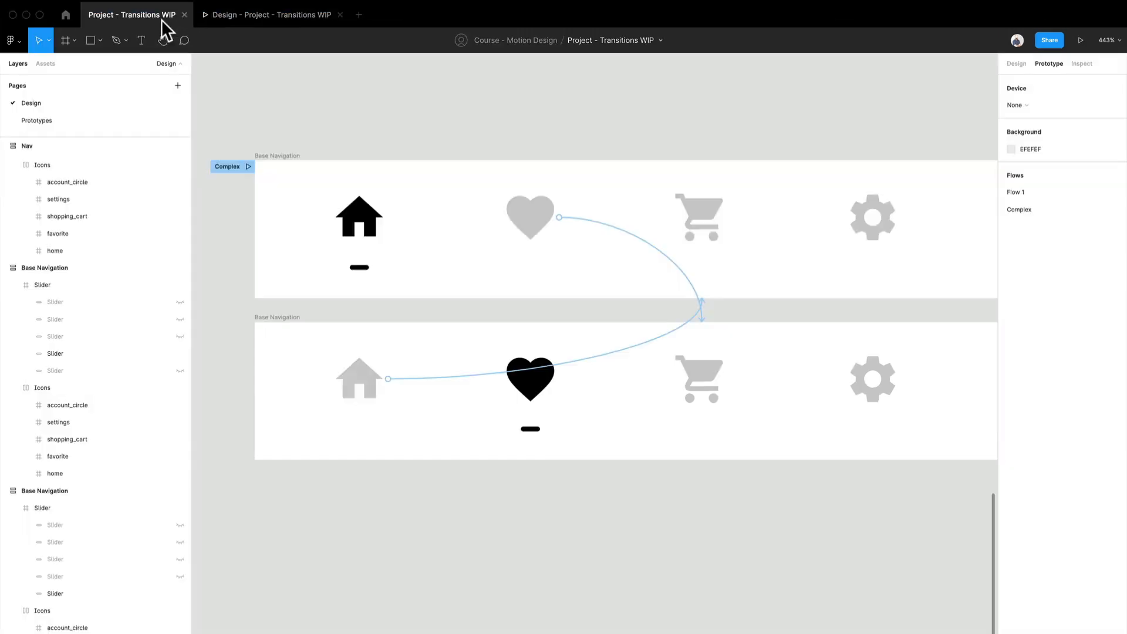
pyautogui.scroll(1, 563, 438)
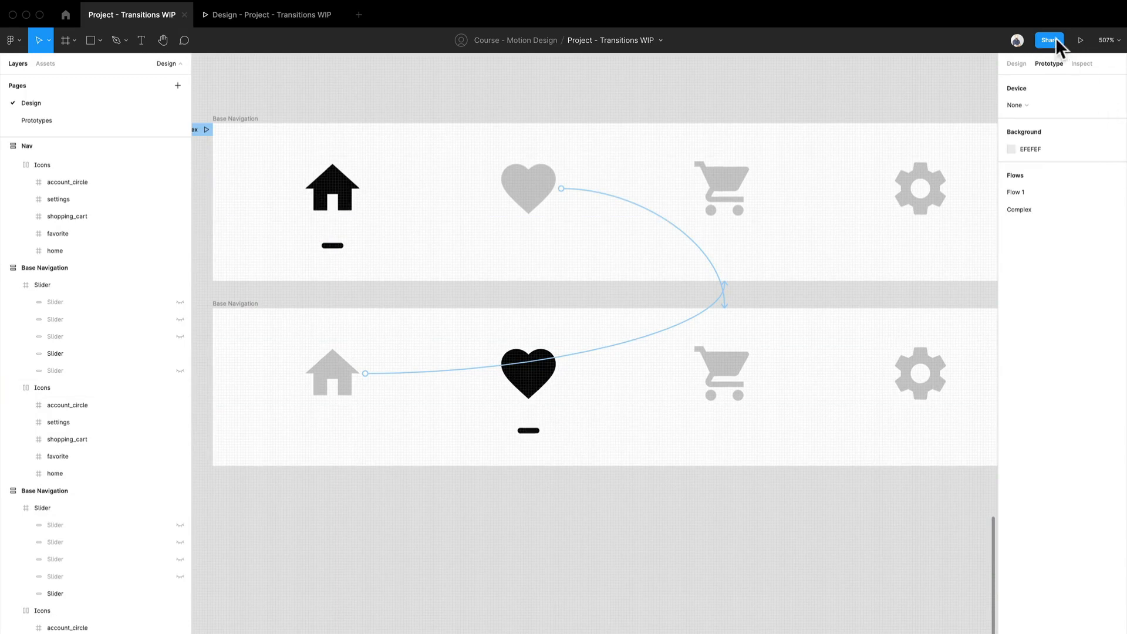
pyautogui.click(1021, 63)
pyautogui.scroll(-2, 385, 574)
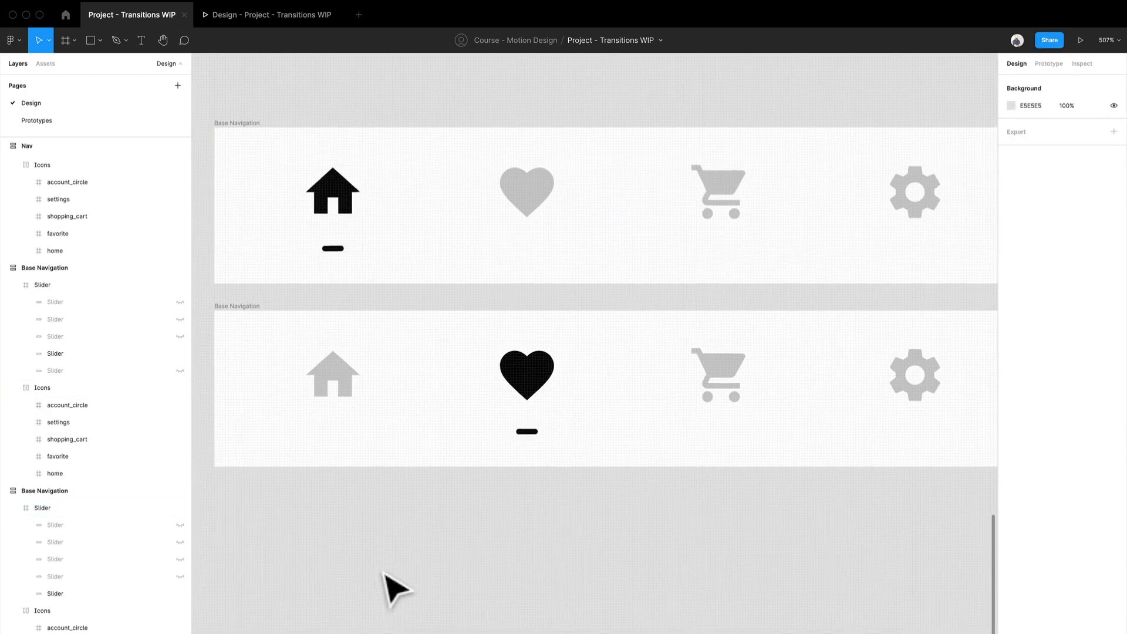
pyautogui.moveTo(383, 571); pyautogui.dragTo(340, 451)
pyautogui.scroll(-2, 351, 466)
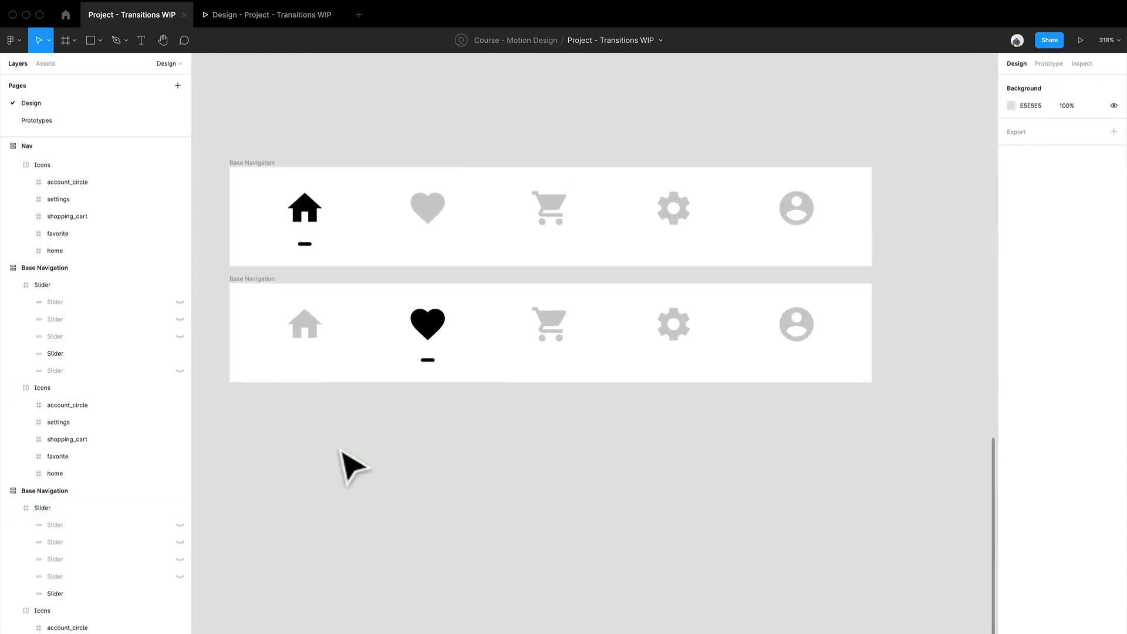
pyautogui.moveTo(274, 293); pyautogui.dragTo(308, 490)
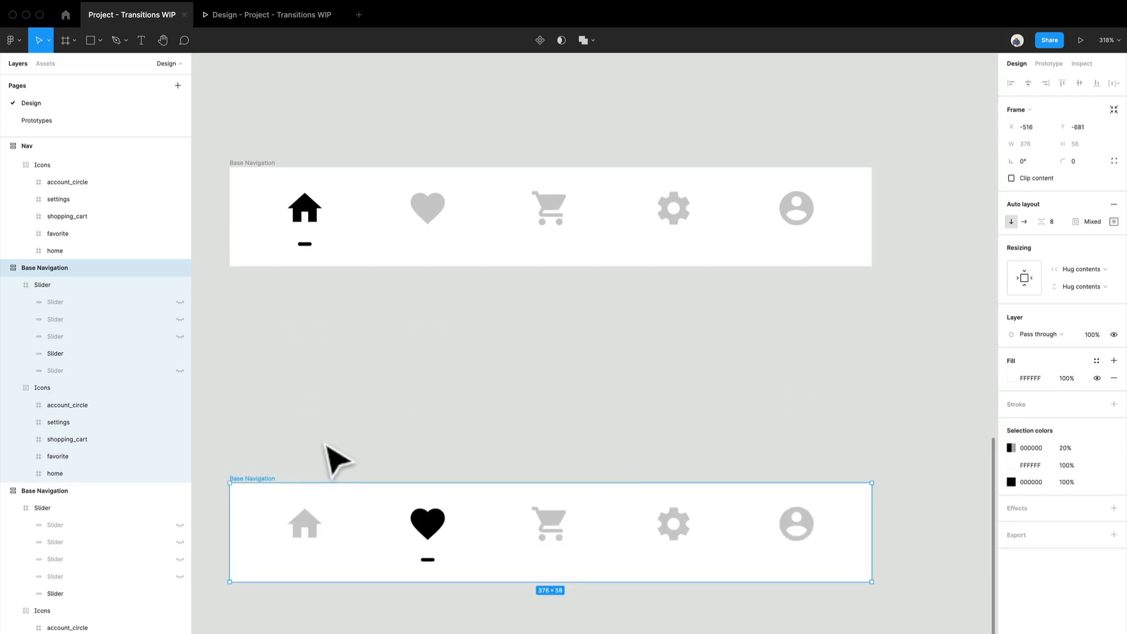
# - Duplicate the home-highlighted Base Navigation frame and place the copy directly below the original
pyautogui.keyDown('alt'); pyautogui.moveTo(259, 164); pyautogui.dragTo(274, 296); pyautogui.keyUp('alt')
pyautogui.scroll(3, 289, 353)
pyautogui.moveTo(370, 351); pyautogui.dragTo(377, 320)
pyautogui.click(466, 458)
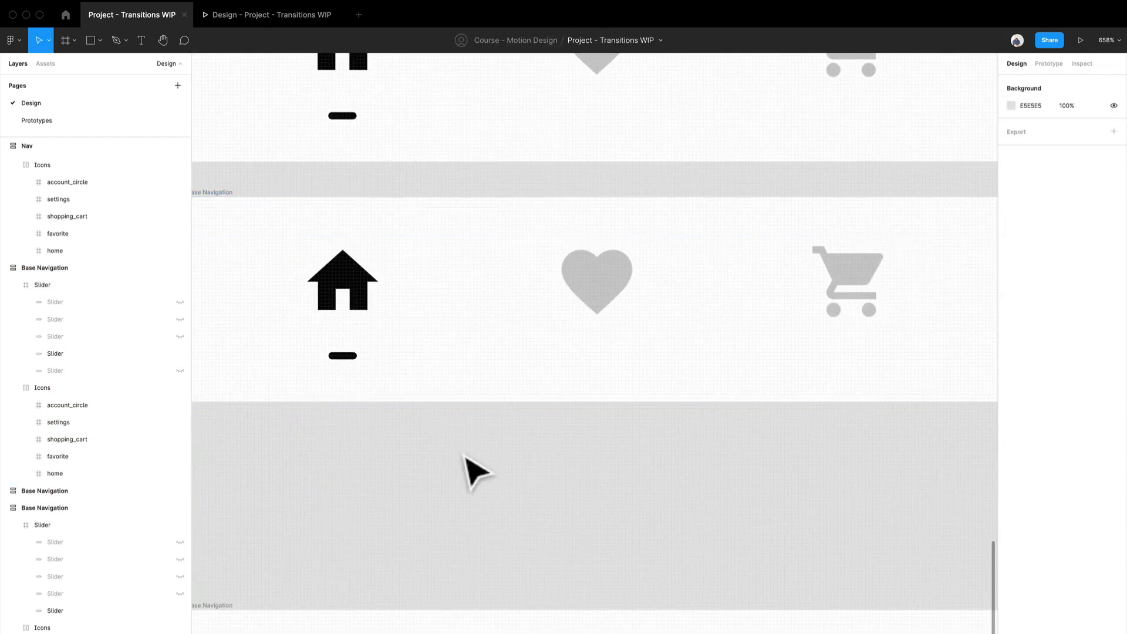
# - Stretch the slider bar under the home icon in the middle Base Navigation frame to 24 × 2, extending it leftward
pyautogui.doubleClick(351, 357)
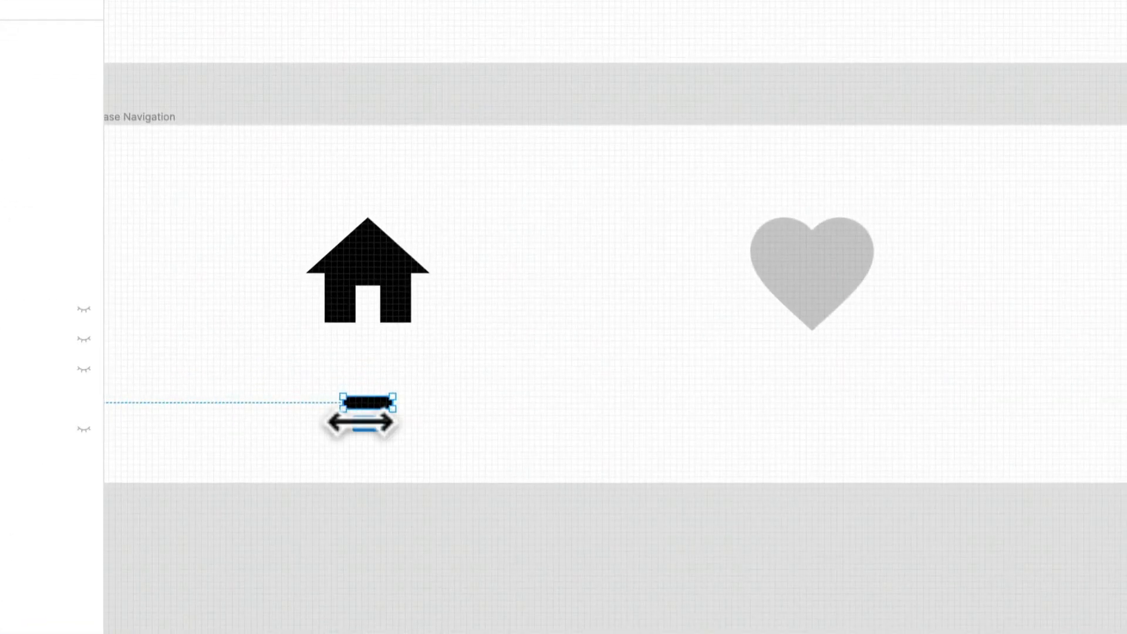
pyautogui.moveTo(361, 421); pyautogui.dragTo(265, 417)
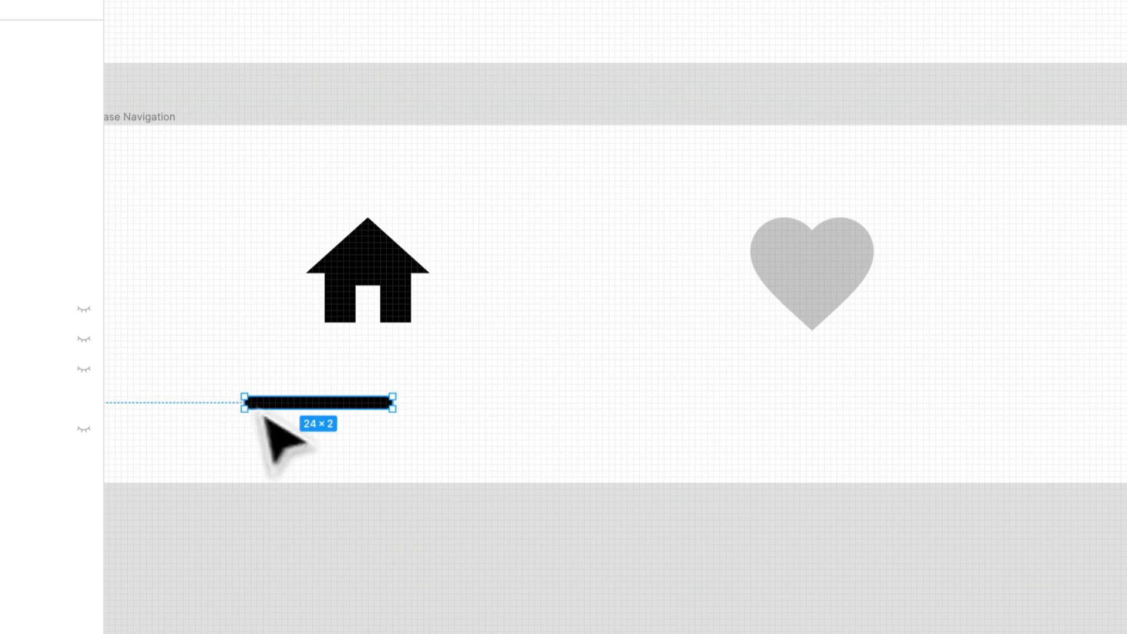
pyautogui.click(465, 596)
# - Remove the heart icon's prototype link from the middle Base Navigation frame
pyautogui.scroll(-3, 392, 453)
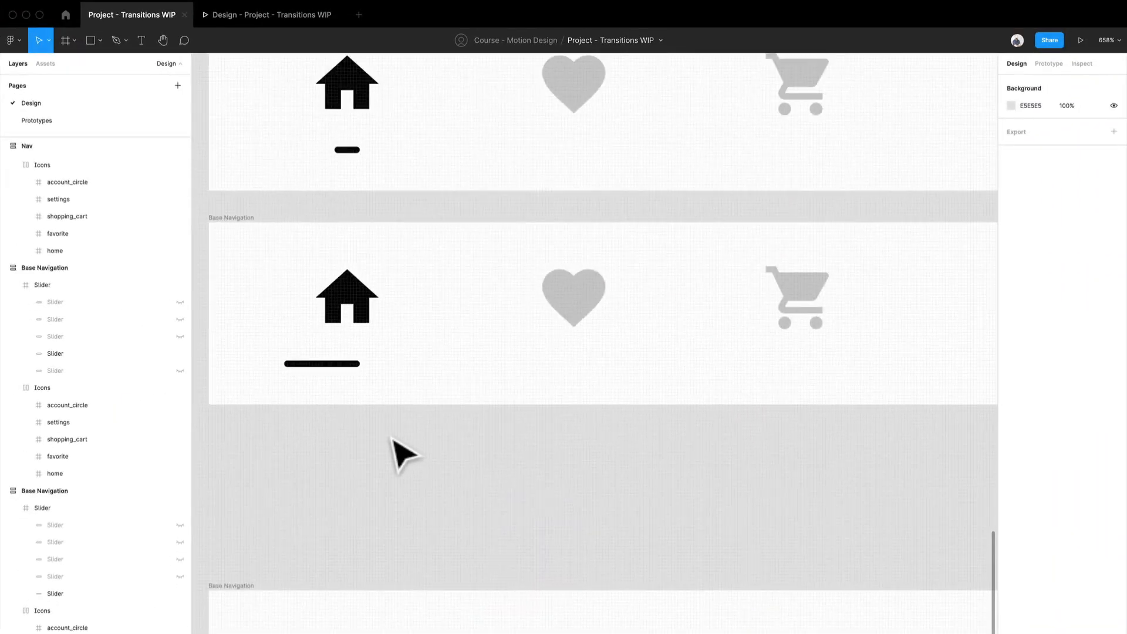
pyautogui.scroll(-3, 491, 486)
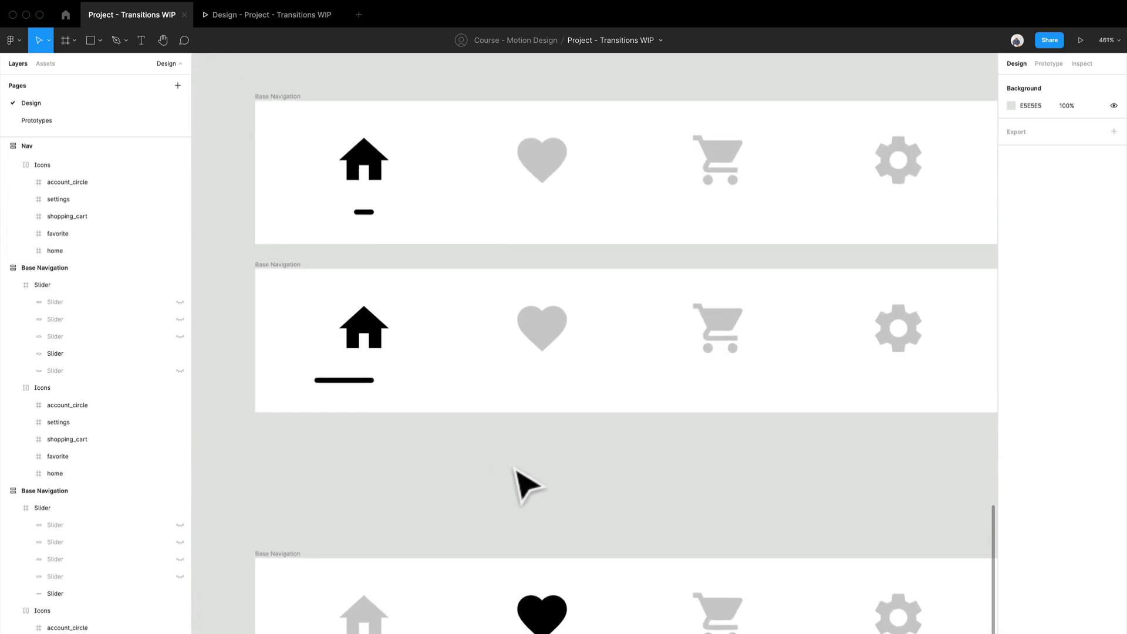
pyautogui.moveTo(515, 469); pyautogui.dragTo(448, 457)
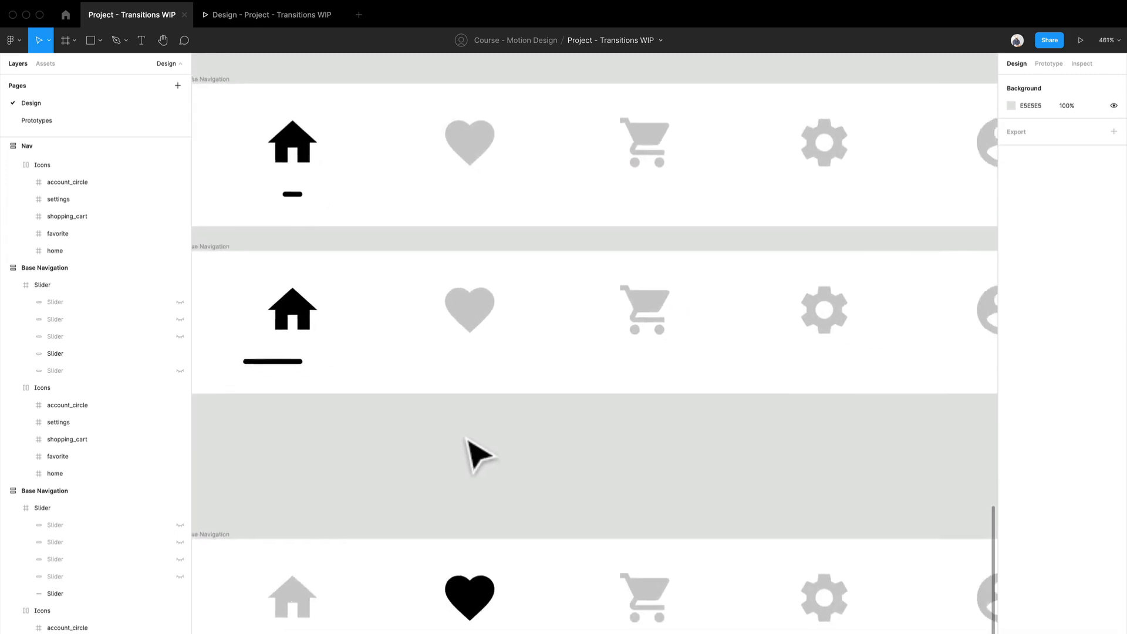
pyautogui.scroll(-1, 478, 455)
pyautogui.click(1049, 63)
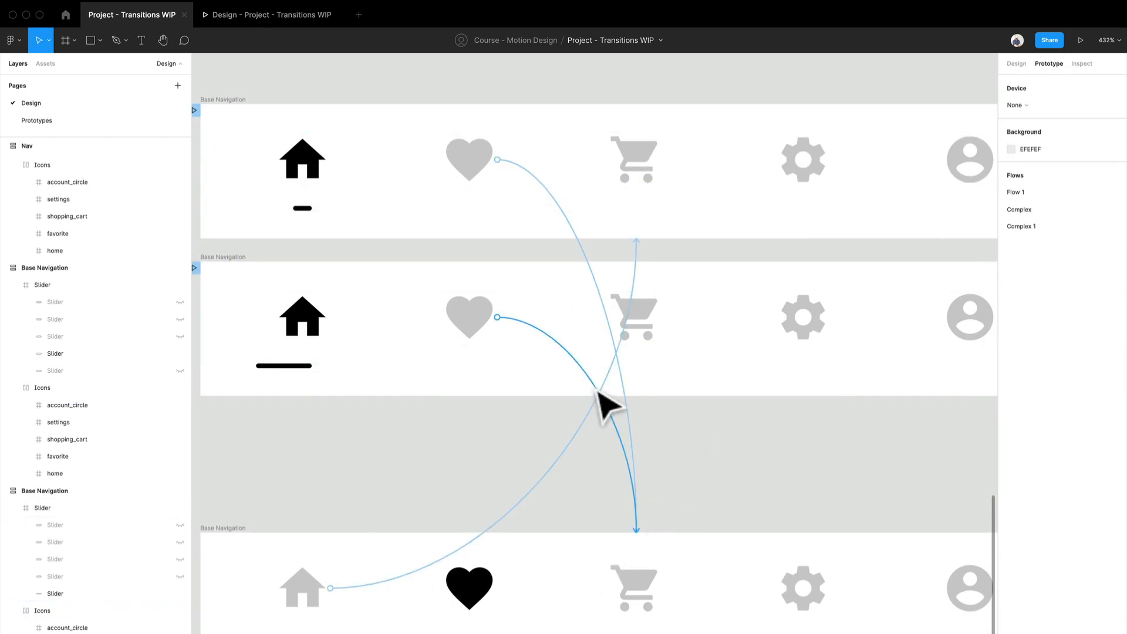
pyautogui.click(621, 432)
pyautogui.click(679, 453)
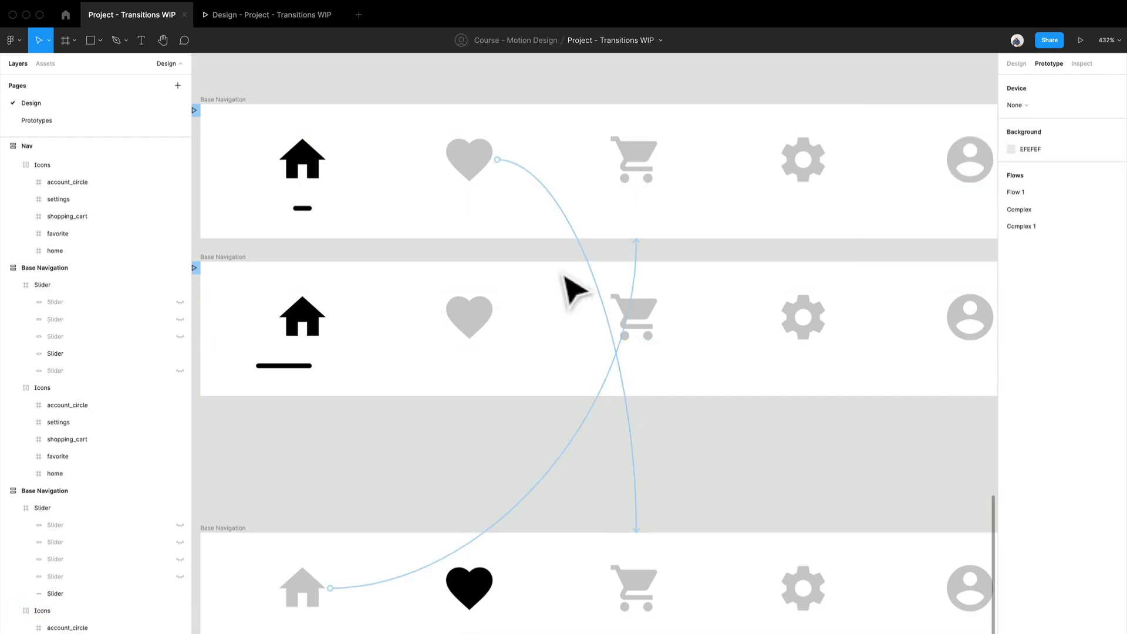
# - Redirect the original frame's heart icon link to the middle Base Navigation frame with the stretched slider
pyautogui.moveTo(614, 320); pyautogui.dragTo(607, 307)
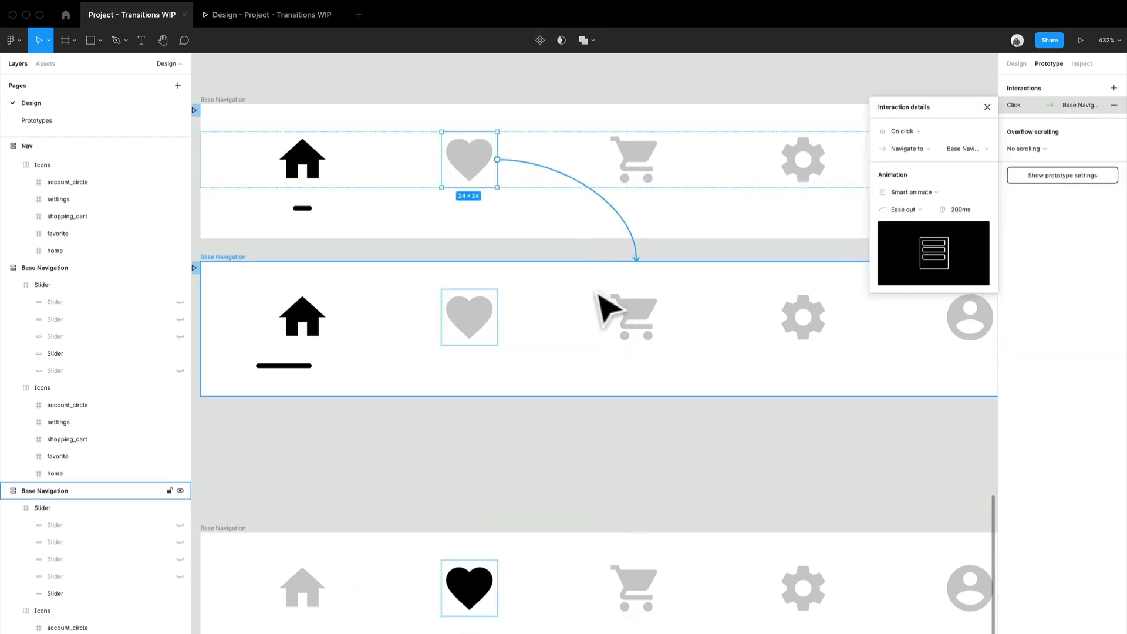
pyautogui.moveTo(556, 272); pyautogui.dragTo(601, 308)
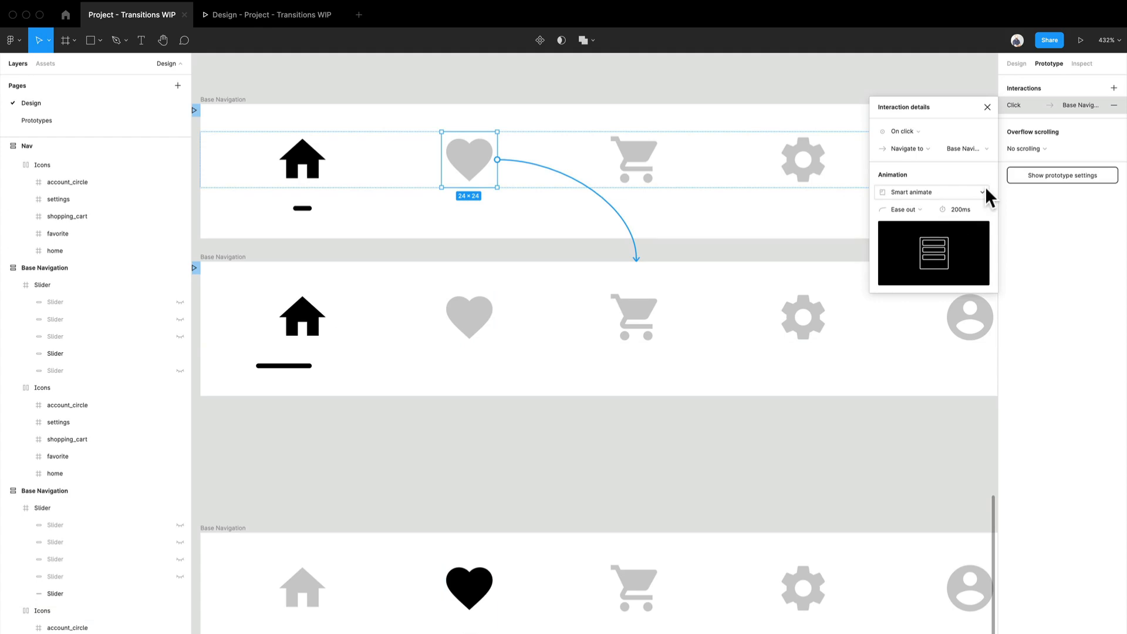
pyautogui.click(432, 470)
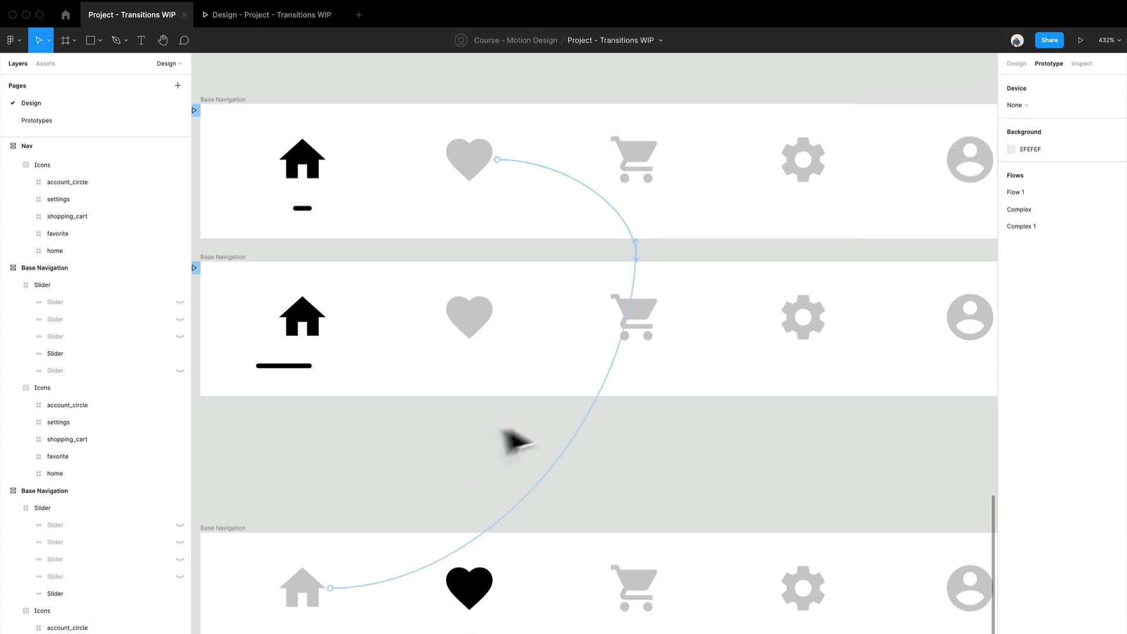
# - Delete the link from the heart-highlighted frame's home icon to the original Base Navigation frame
pyautogui.click(619, 377)
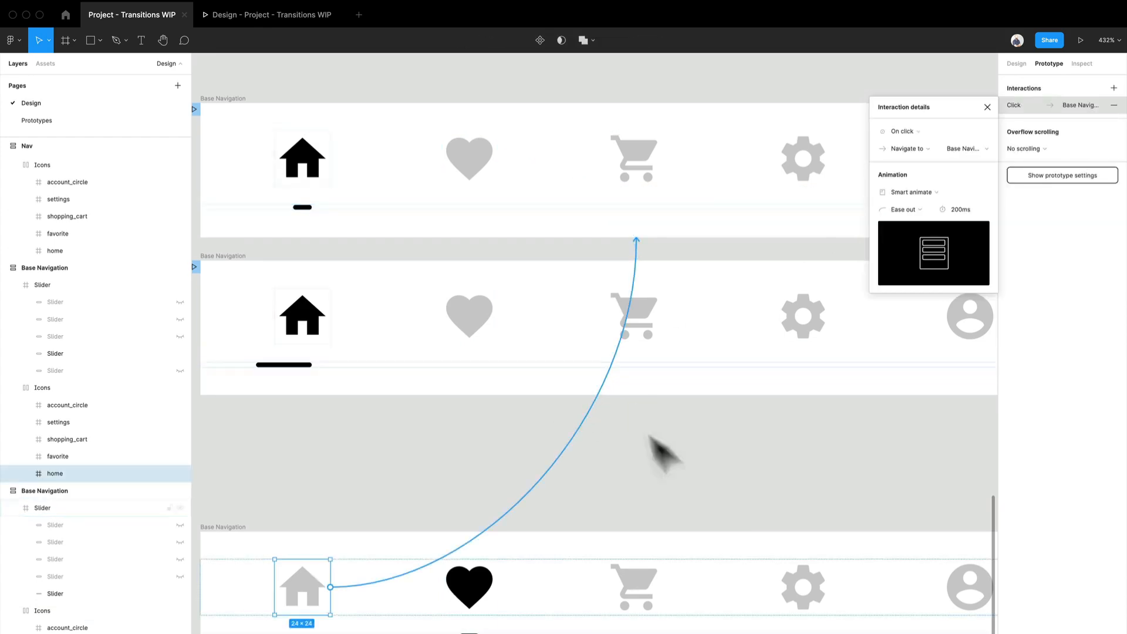
pyautogui.press('Delete')
pyautogui.click(785, 498)
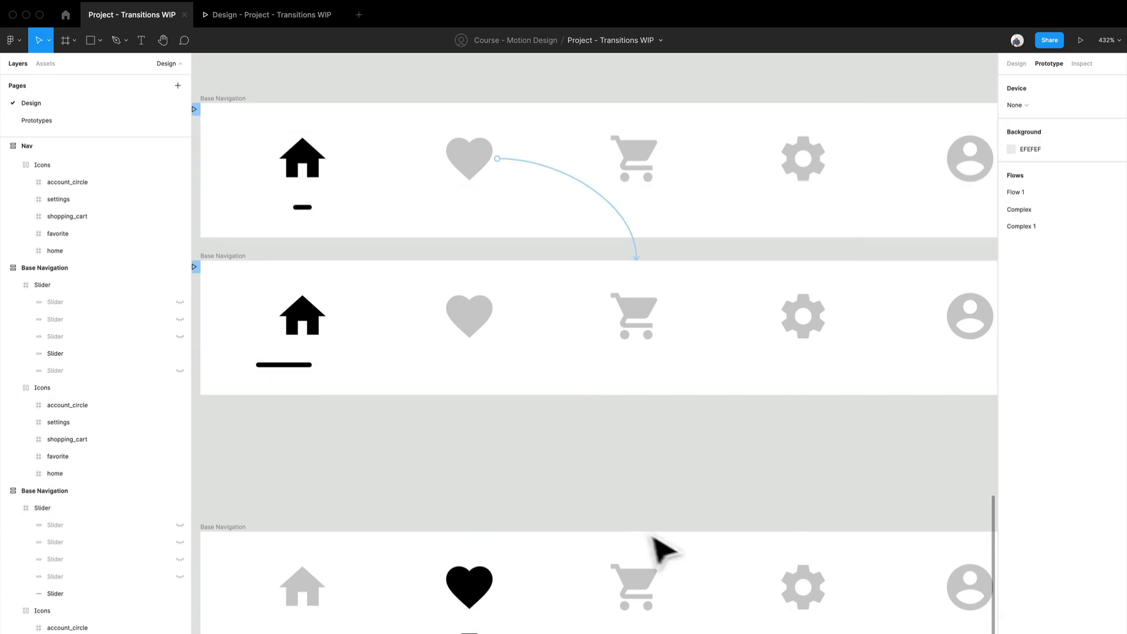
# - Remove the "Complex 1" flow starting point from the middle Base Navigation frame
pyautogui.moveTo(554, 490); pyautogui.dragTo(627, 452)
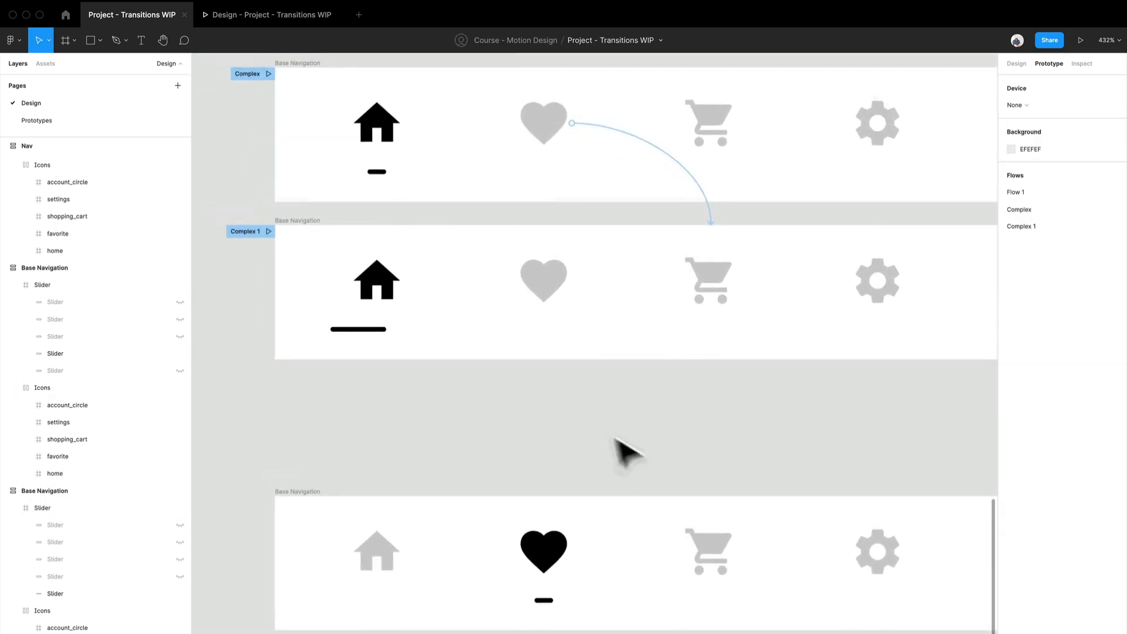
pyautogui.click(247, 232)
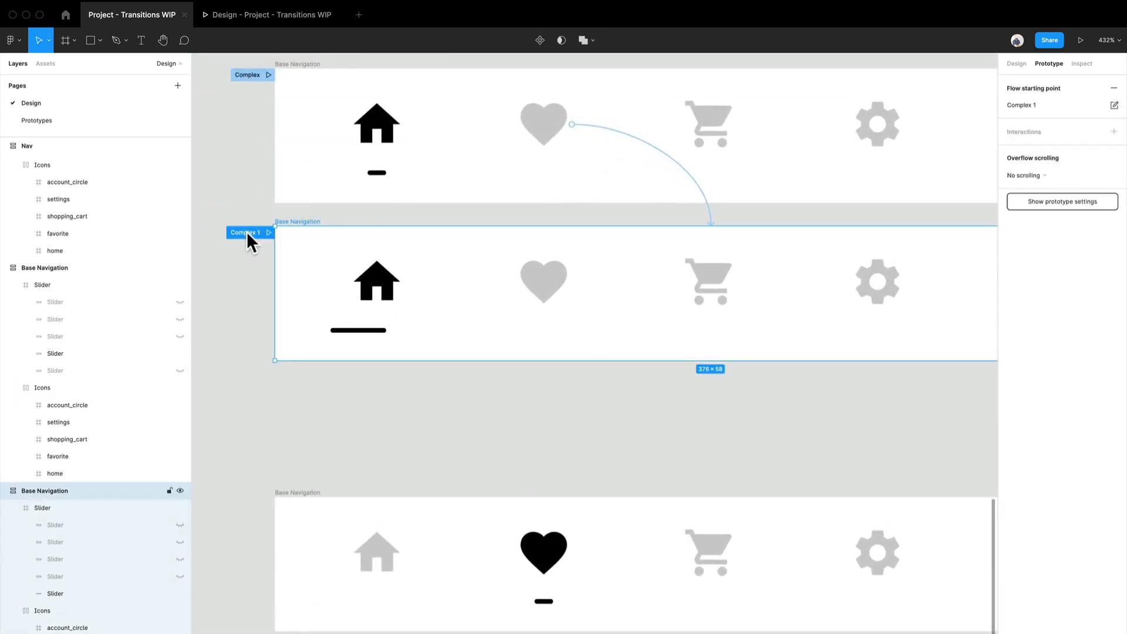
pyautogui.click(1112, 88)
pyautogui.click(459, 413)
# - Link the whole middle Base Navigation frame to the heart-highlighted frame with an on-click Smart animate transition, Ease out, 200ms
pyautogui.hscroll(3, 469, 420)
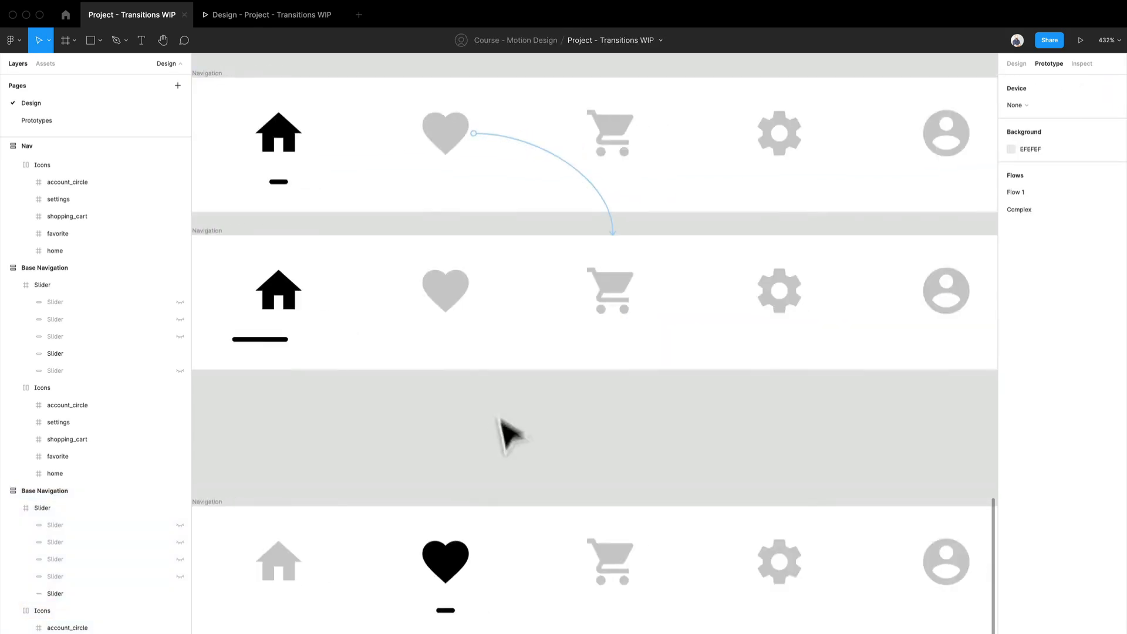
pyautogui.click(221, 238)
pyautogui.scroll(-5, 636, 370)
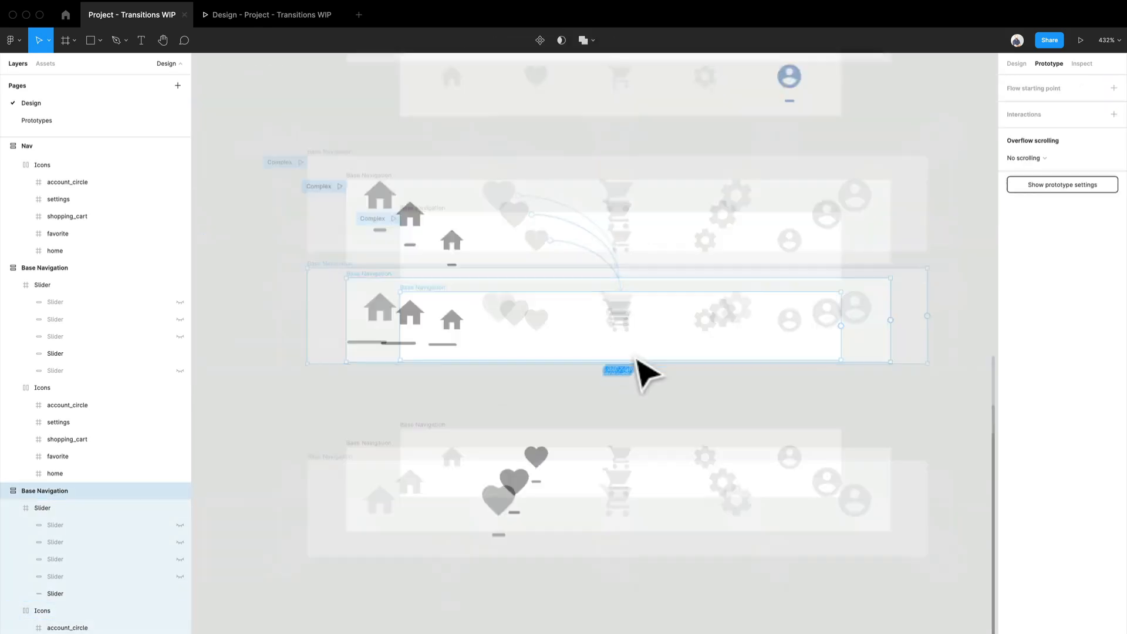
pyautogui.moveTo(818, 328); pyautogui.dragTo(800, 455)
pyautogui.scroll(5, 659, 428)
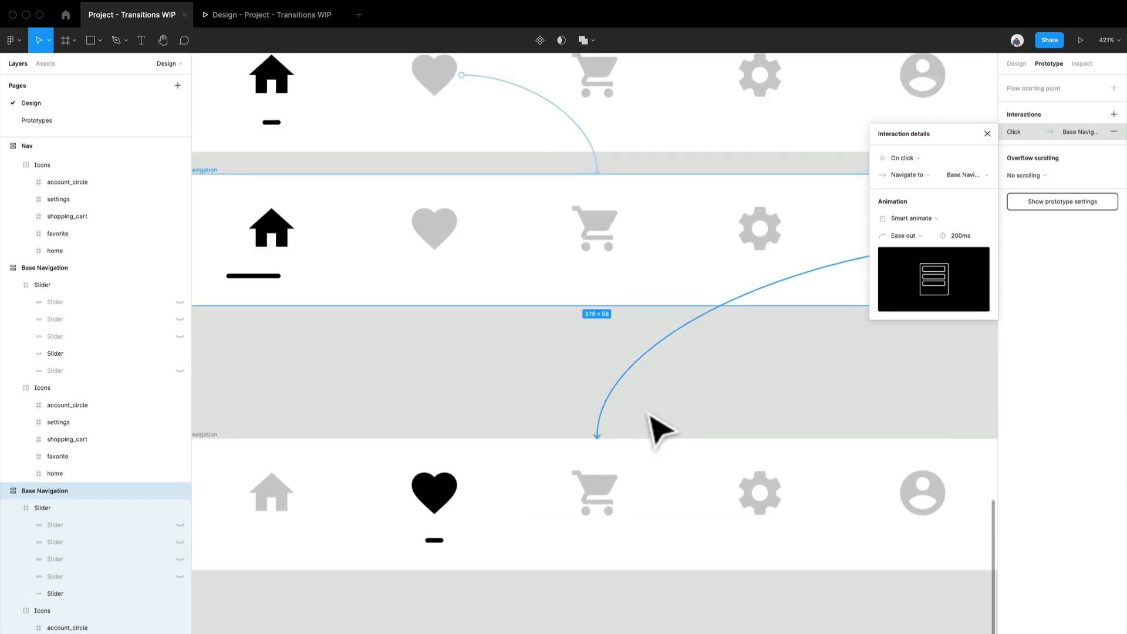
# - Change the stretched-slider frame's interaction trigger to After delay with a 1ms delay
pyautogui.scroll(-1, 651, 428)
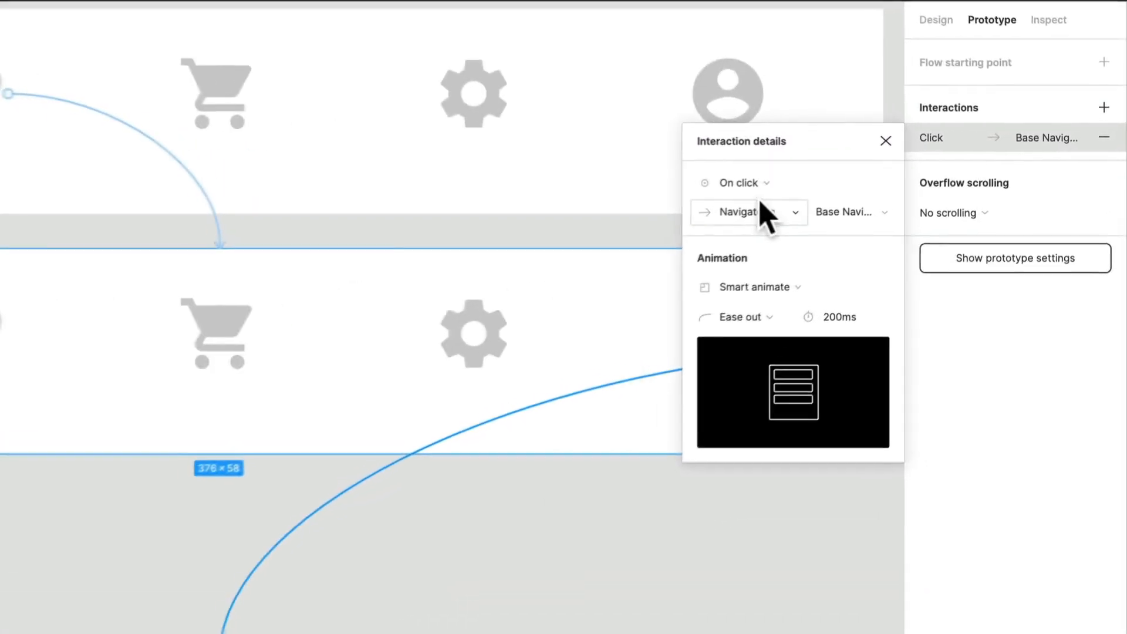
pyautogui.click(756, 183)
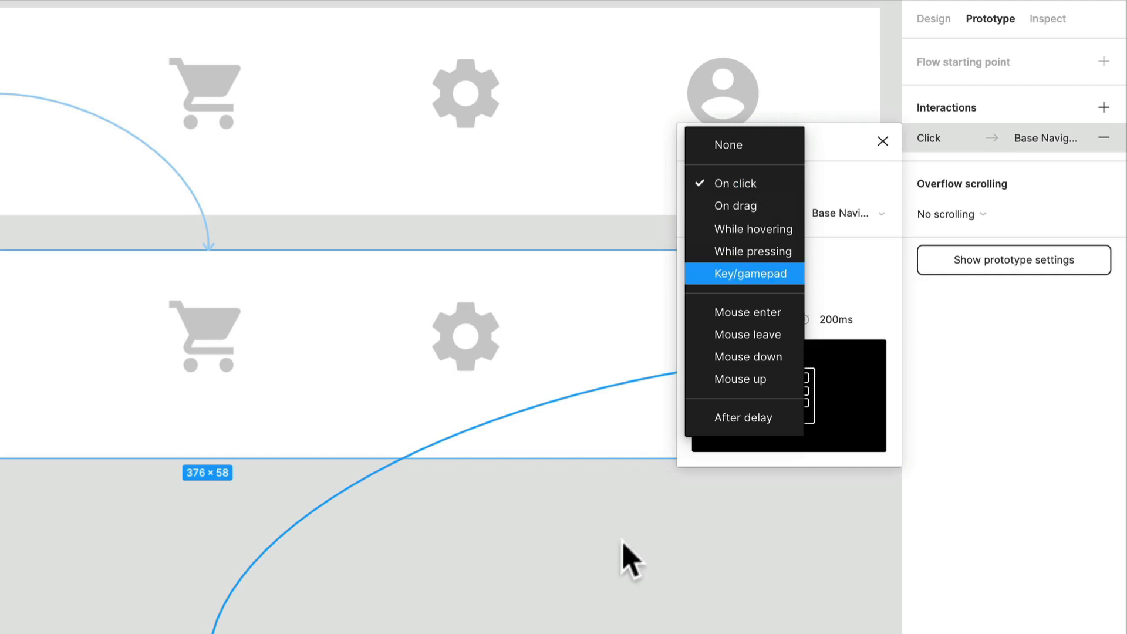
pyautogui.click(733, 418)
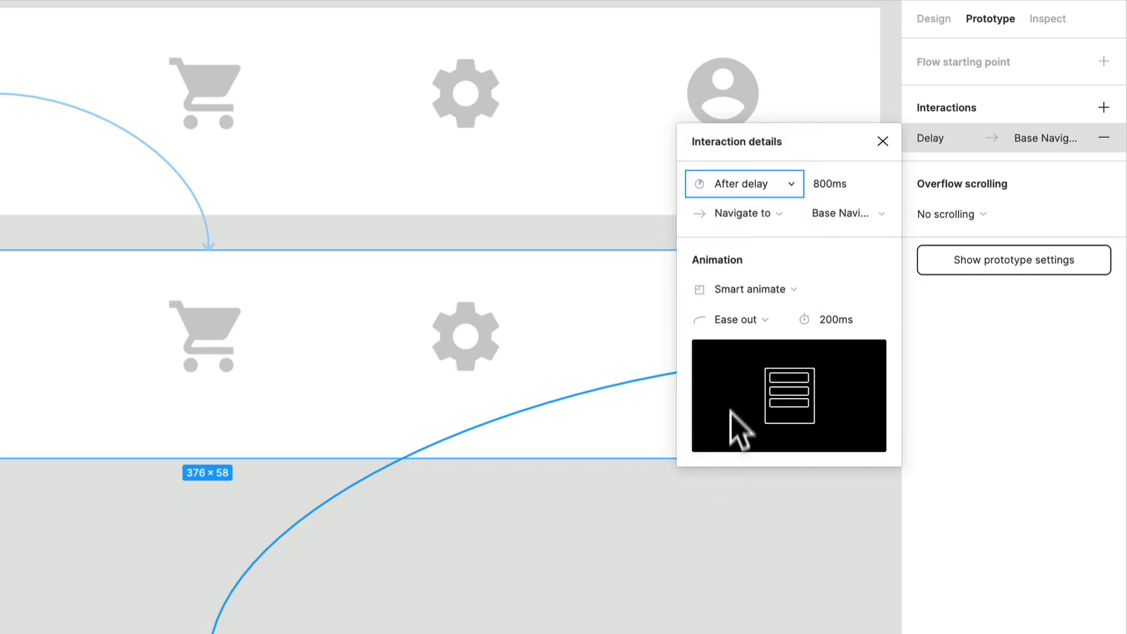
pyautogui.click(834, 187)
pyautogui.write('1')
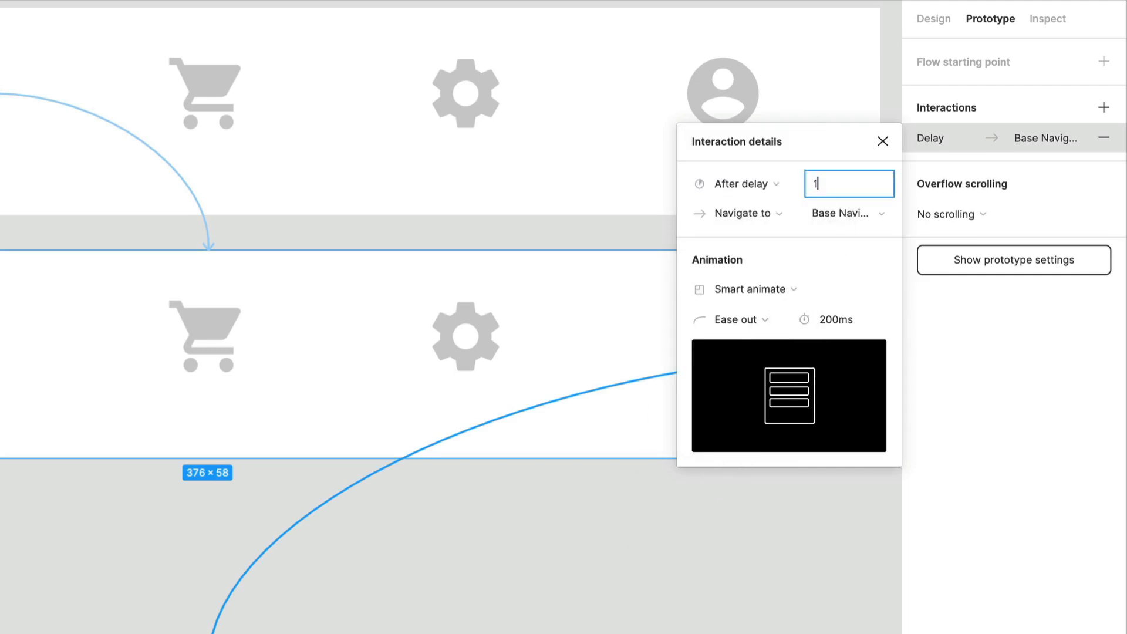
pyautogui.press('Return')
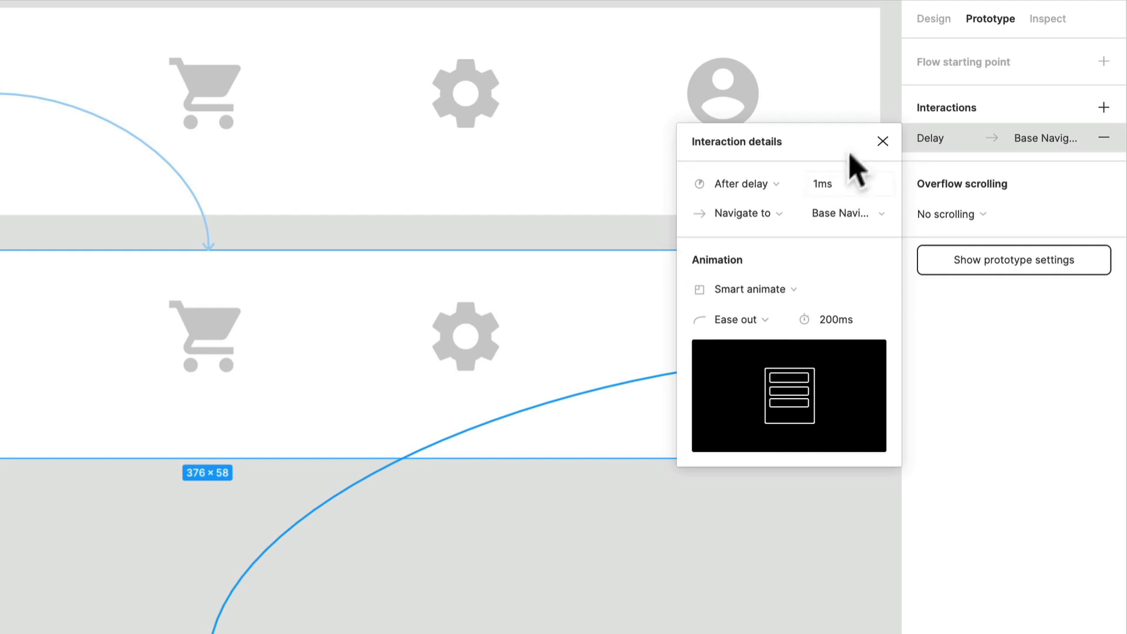
pyautogui.click(836, 189)
pyautogui.press('Return')
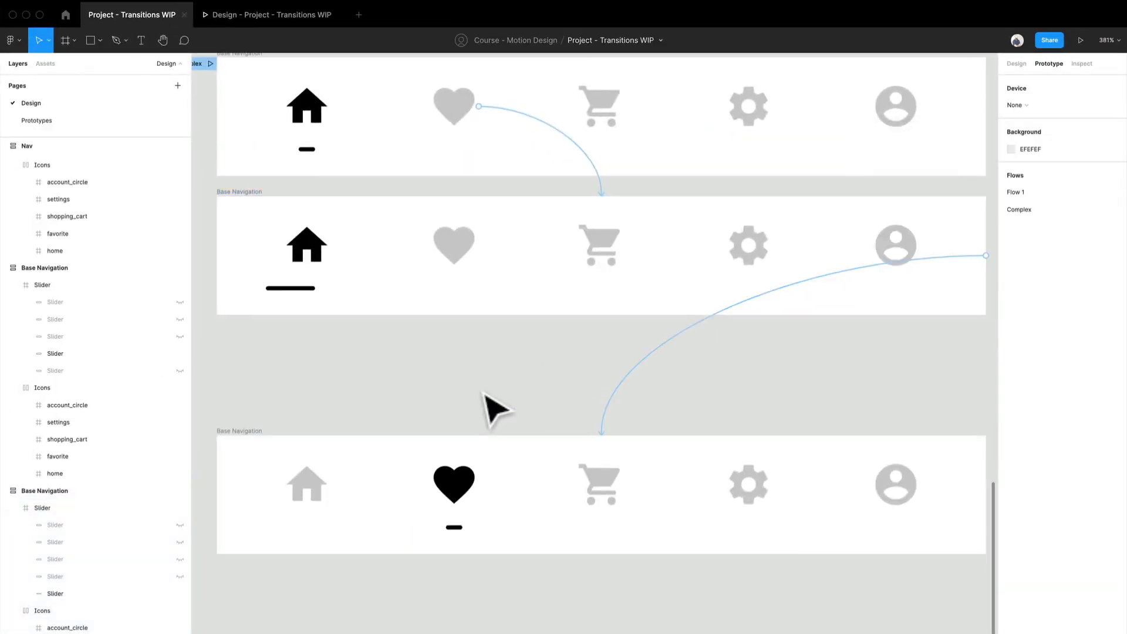
# - Move the heart-highlighted Base Navigation frame up so it sits directly beneath the stretched-slider frame with matching spacing
pyautogui.scroll(-5, 496, 407)
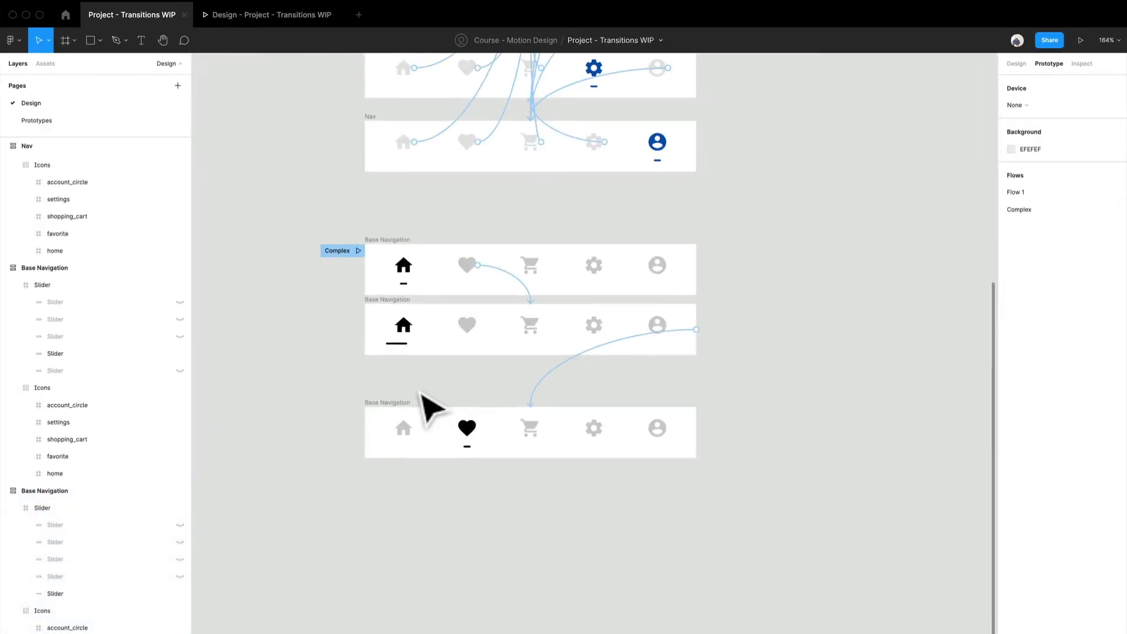
pyautogui.scroll(5, 427, 405)
pyautogui.moveTo(385, 429); pyautogui.dragTo(387, 362)
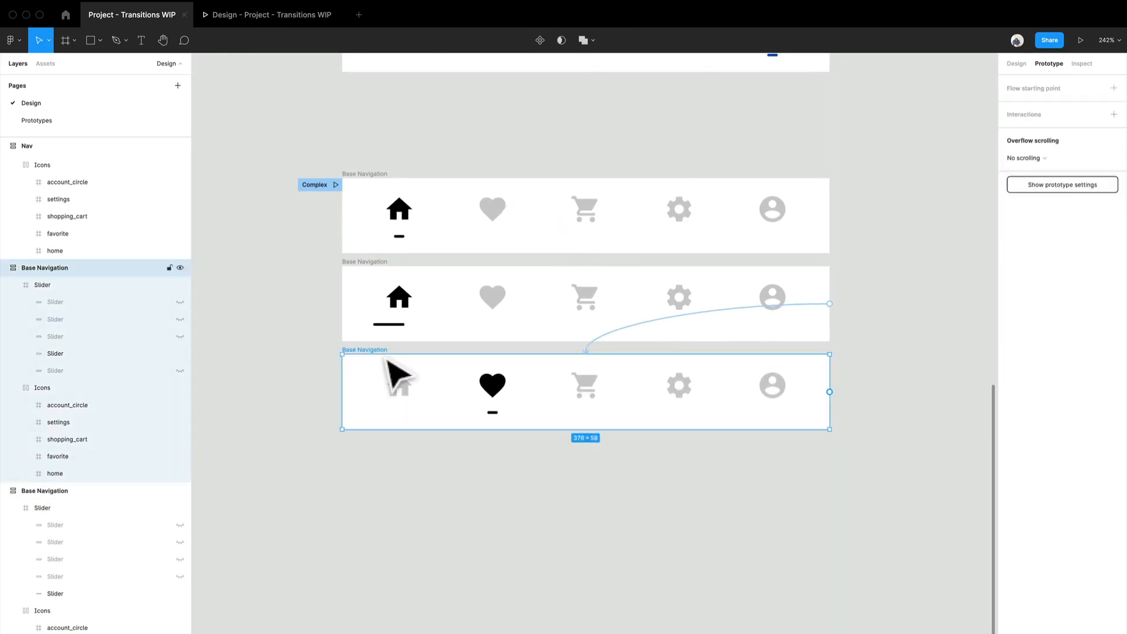
# - Preview the Complex flow by activating the heart icon, restart it to play the slider transition again, and return to the design file
pyautogui.click(265, 19)
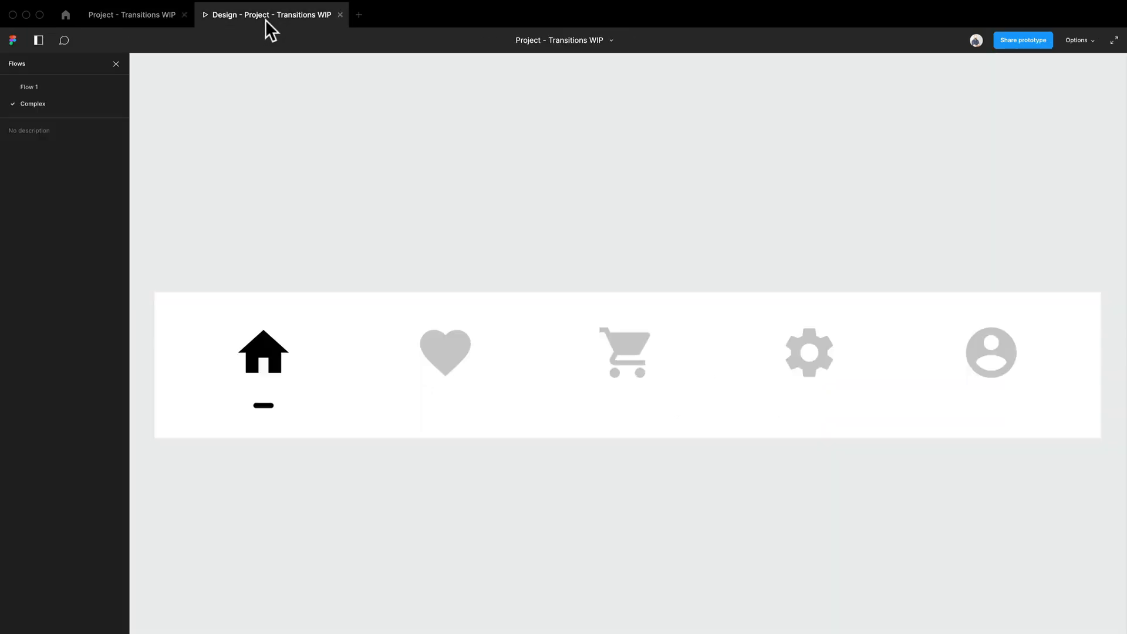
pyautogui.click(453, 349)
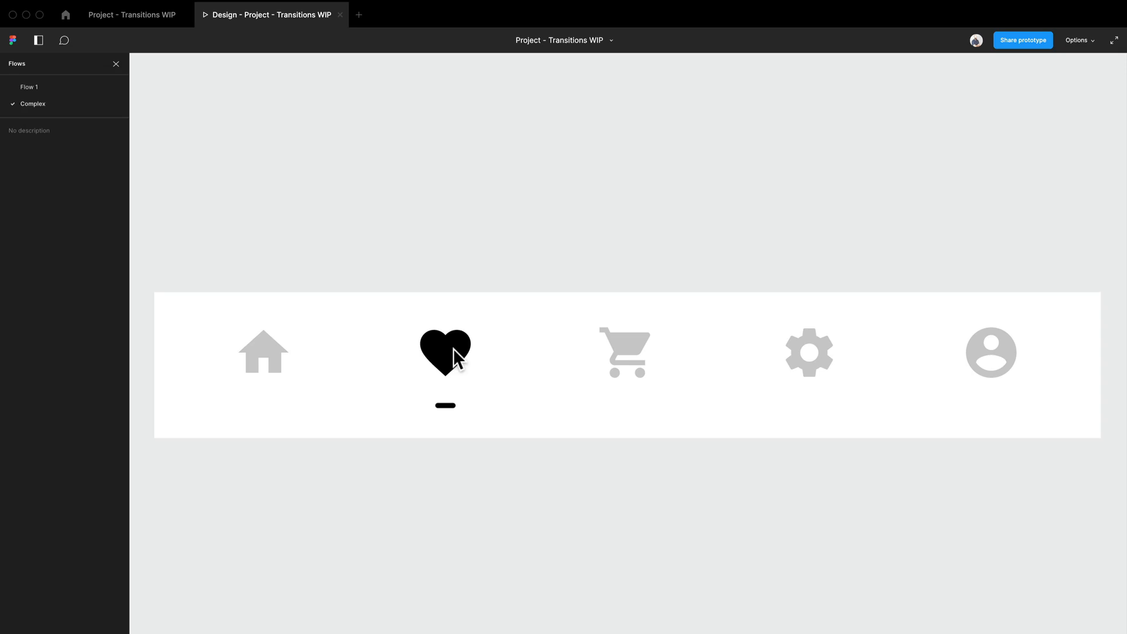
pyautogui.press('r')
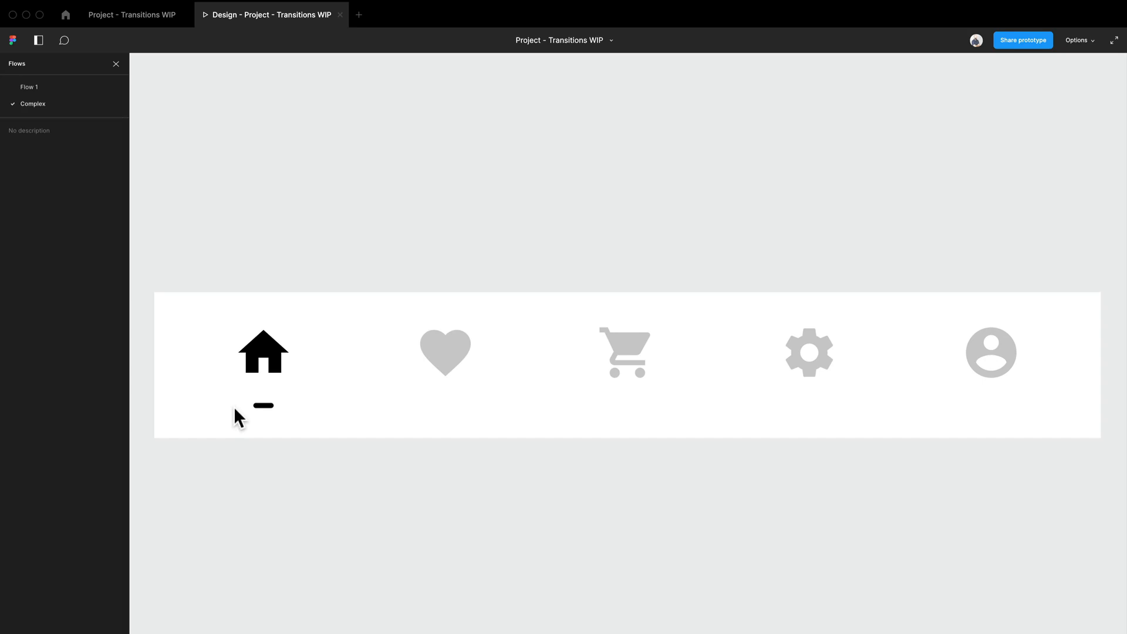
pyautogui.click(446, 363)
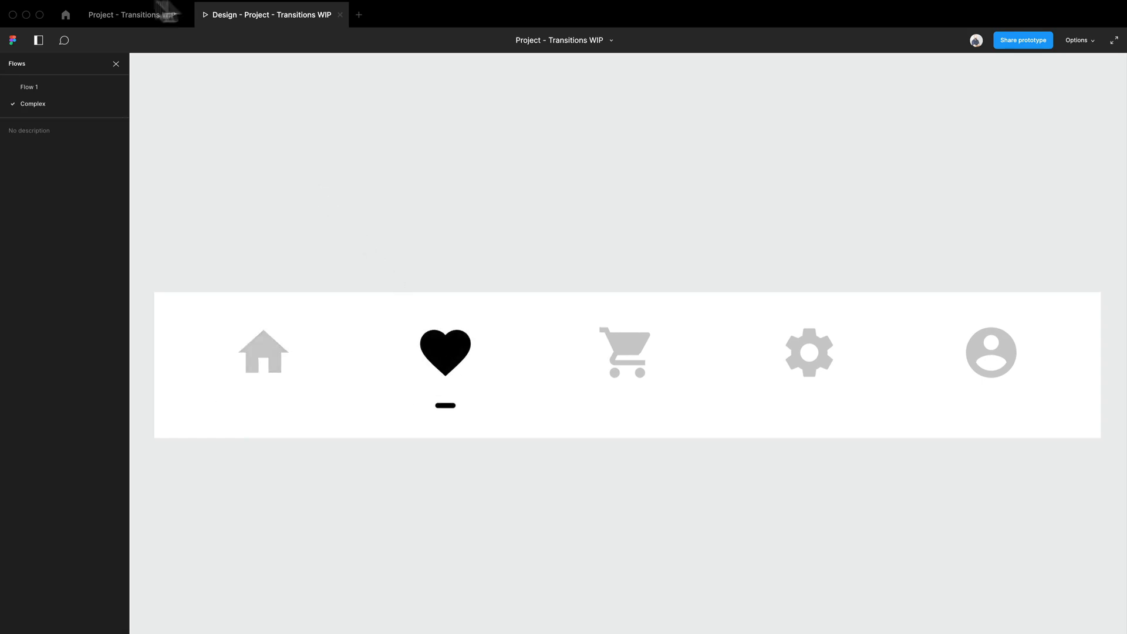
pyautogui.click(143, 16)
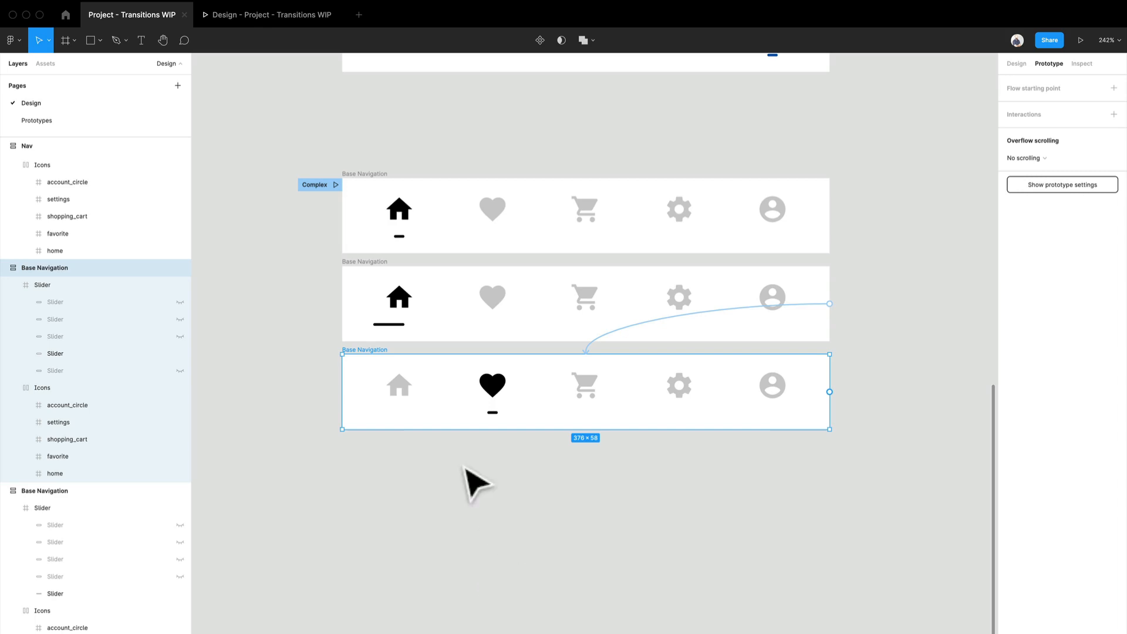
# - Duplicate the heart-highlighted Base Navigation frame directly below the original
pyautogui.scroll(3, 476, 480)
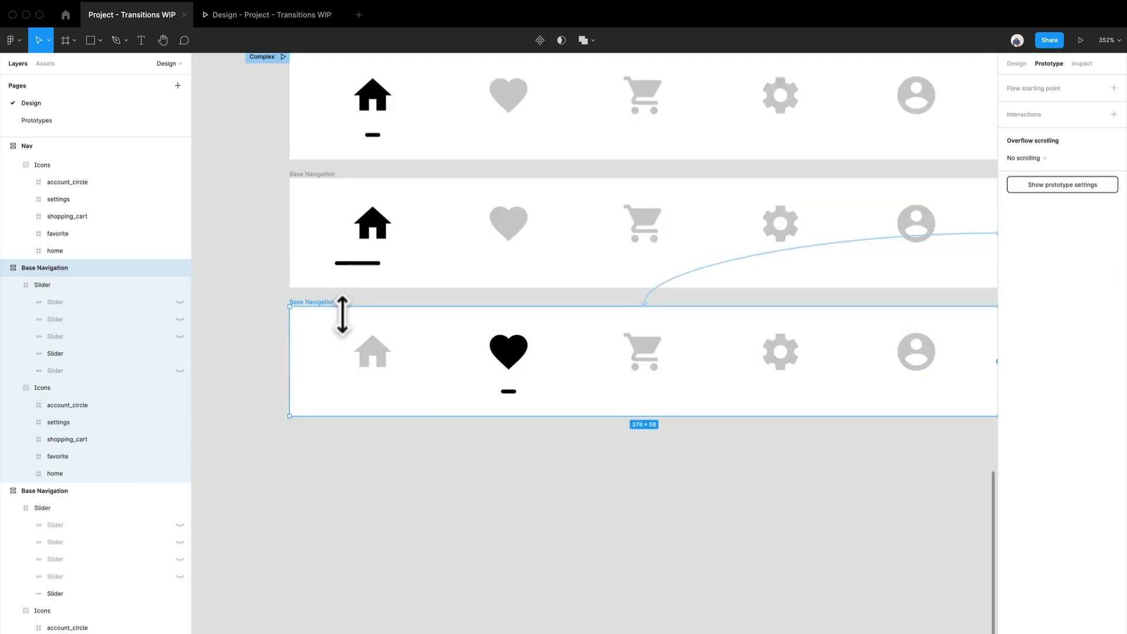
pyautogui.moveTo(342, 319); pyautogui.dragTo(381, 453)
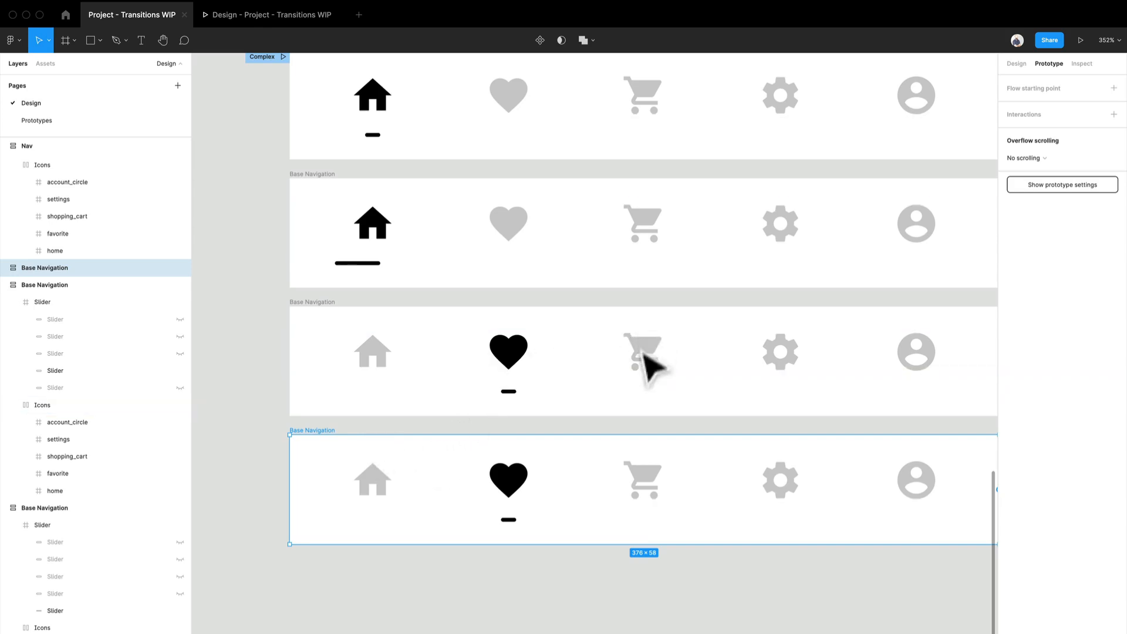
# - Stretch the slider under the heart in the third Base Navigation frame rightward to a width of 16
pyautogui.scroll(2, 555, 355)
pyautogui.doubleClick(509, 402)
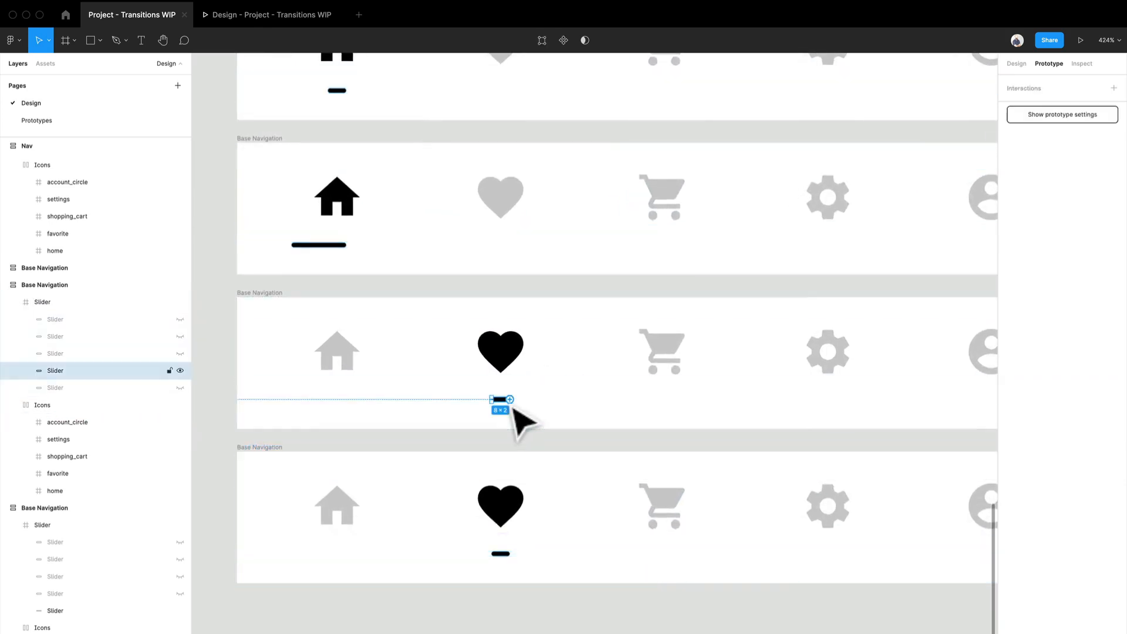
pyautogui.scroll(3, 523, 420)
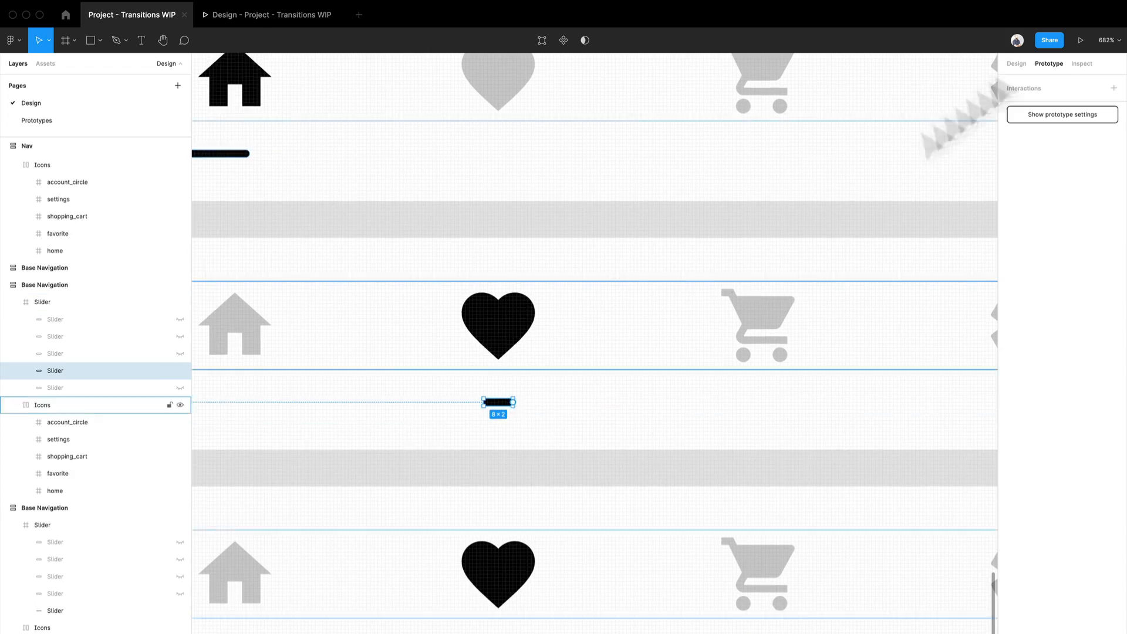
pyautogui.click(1021, 63)
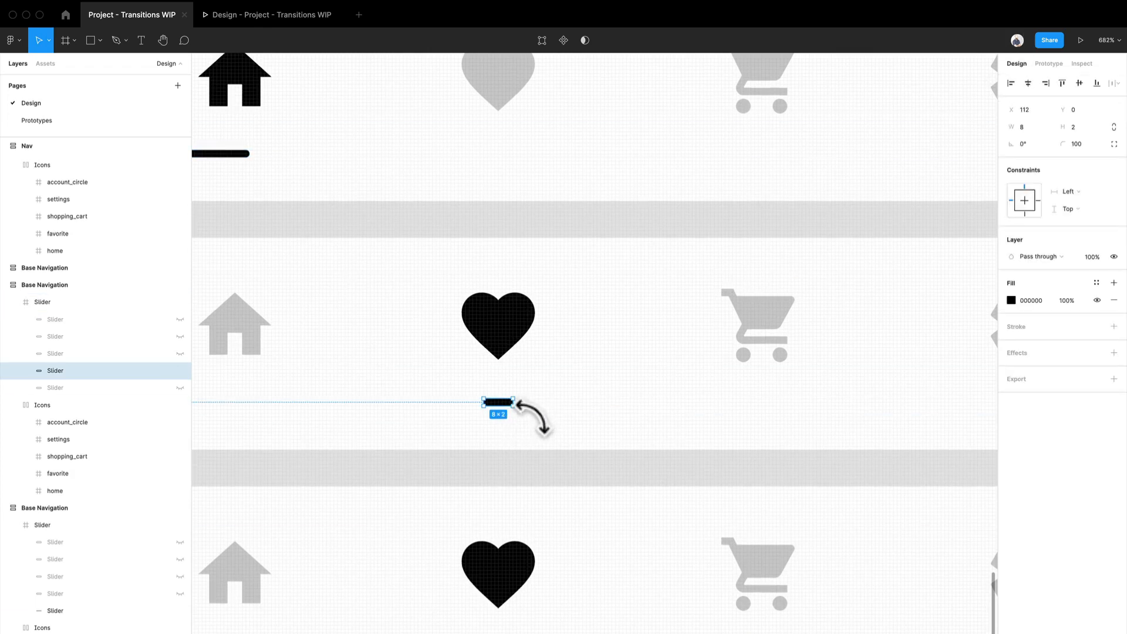
pyautogui.moveTo(524, 418); pyautogui.dragTo(563, 419)
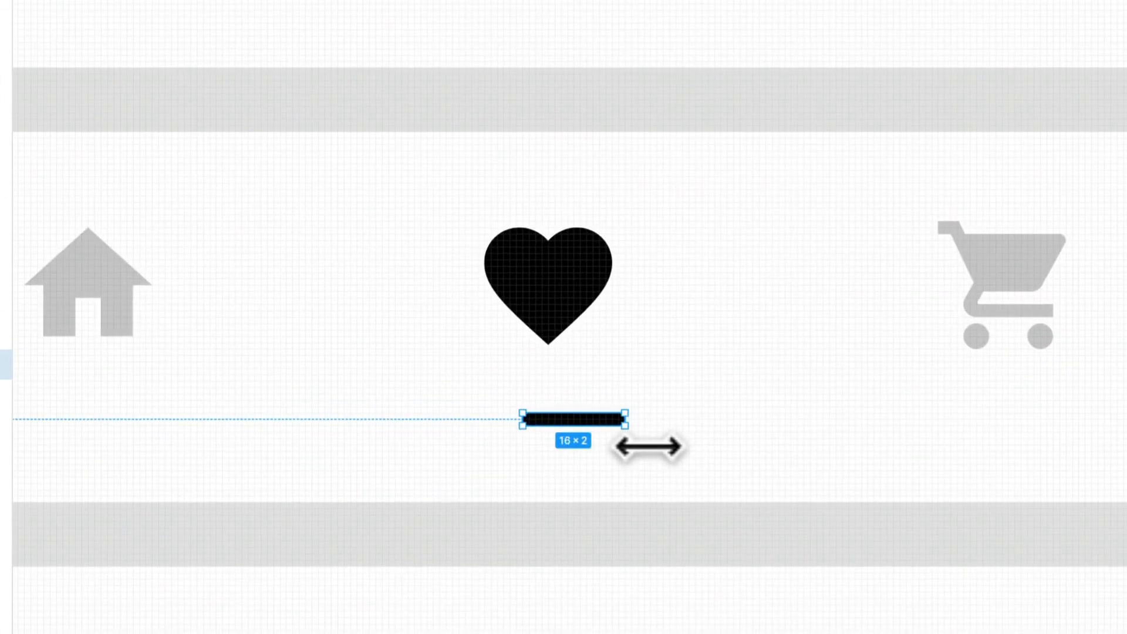
pyautogui.scroll(-5, 596, 510)
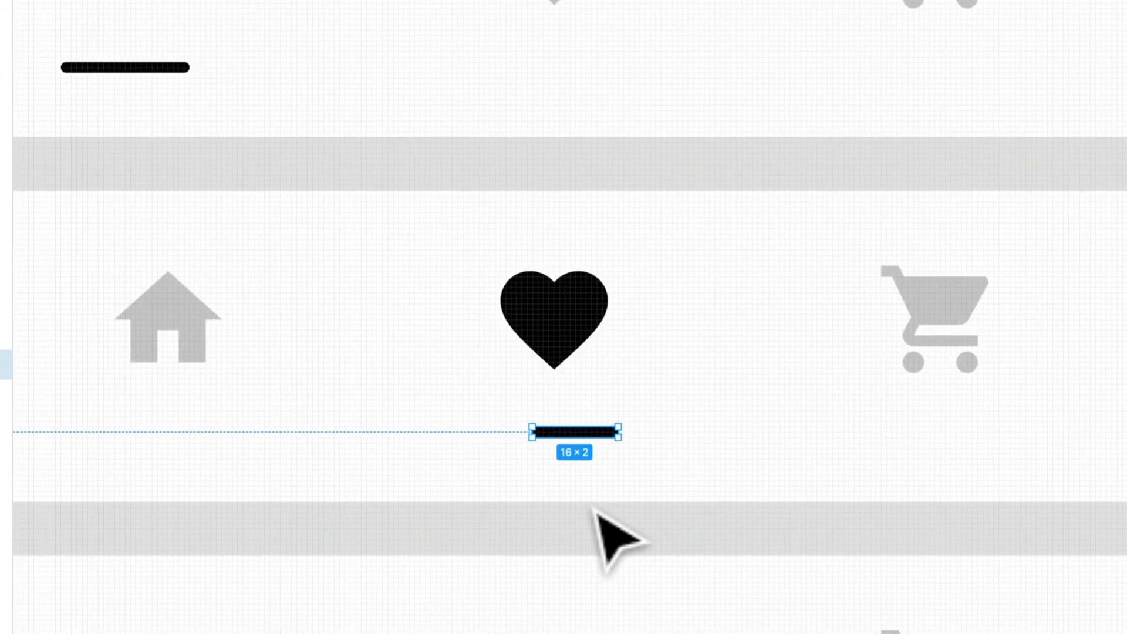
pyautogui.scroll(-1, 596, 508)
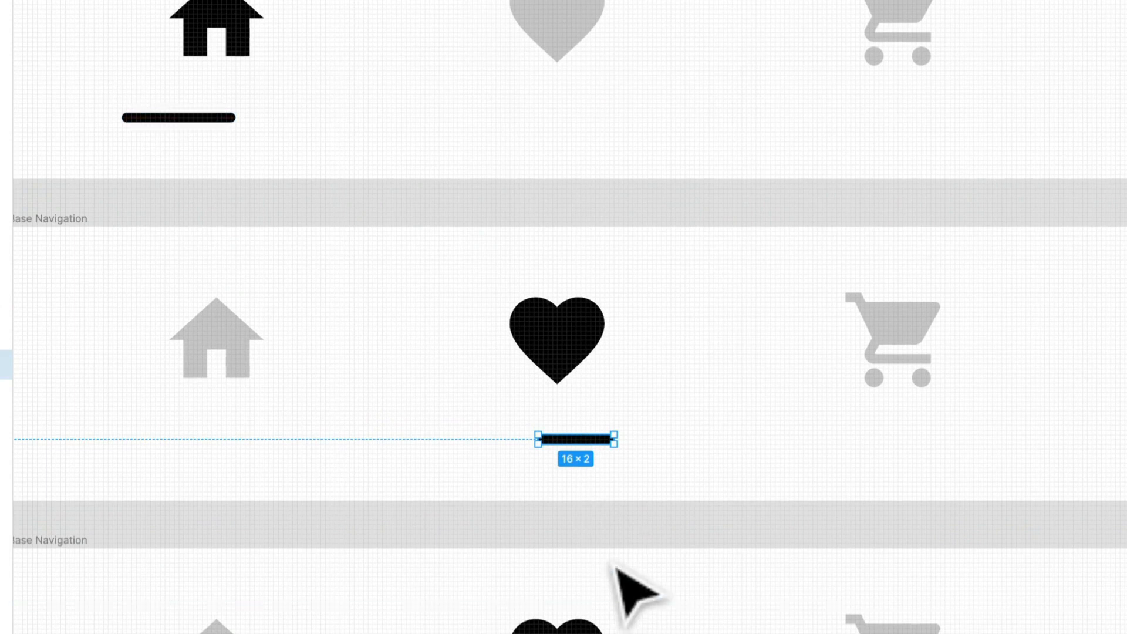
pyautogui.click(646, 533)
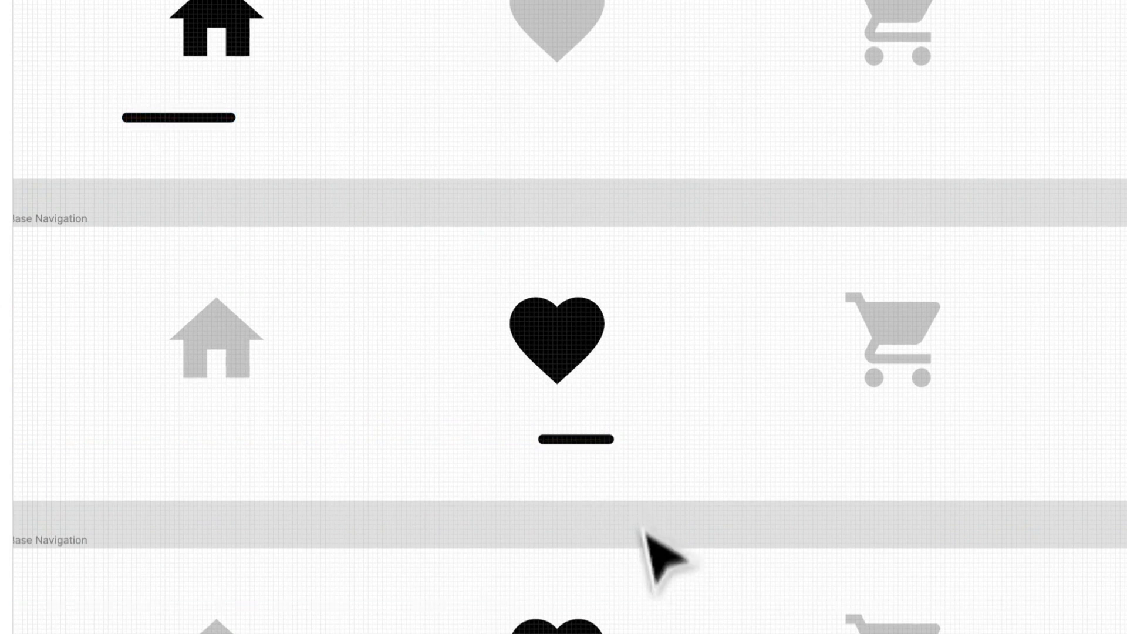
# - Remove auto layout from the Icons frame in the third Base Navigation frame
pyautogui.doubleClick(577, 359)
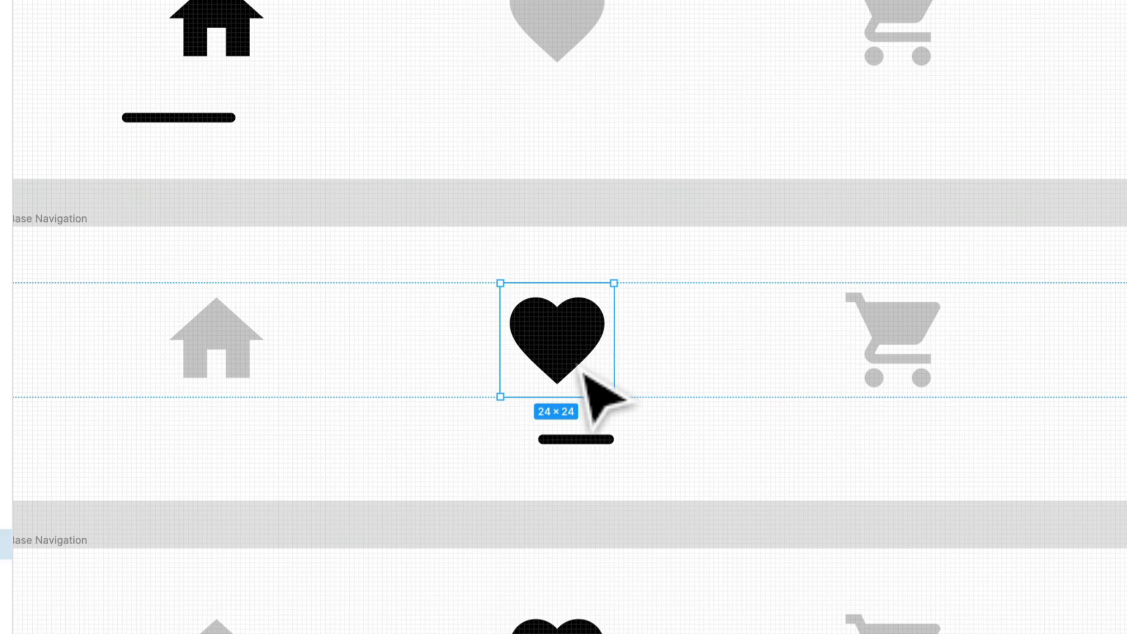
pyautogui.click(688, 354)
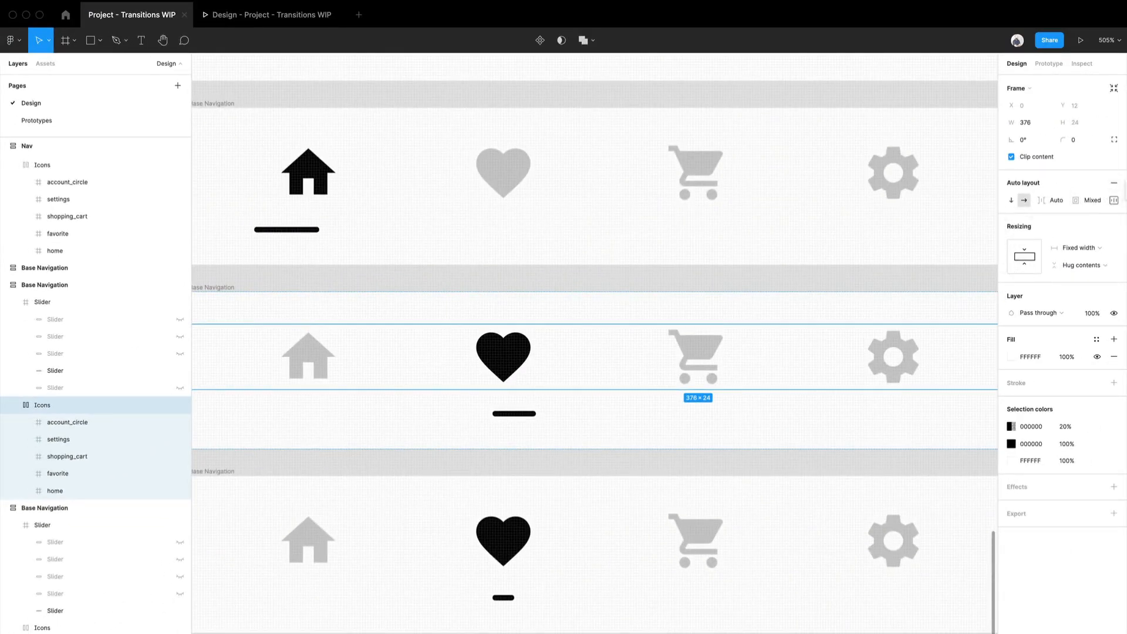
pyautogui.click(675, 543)
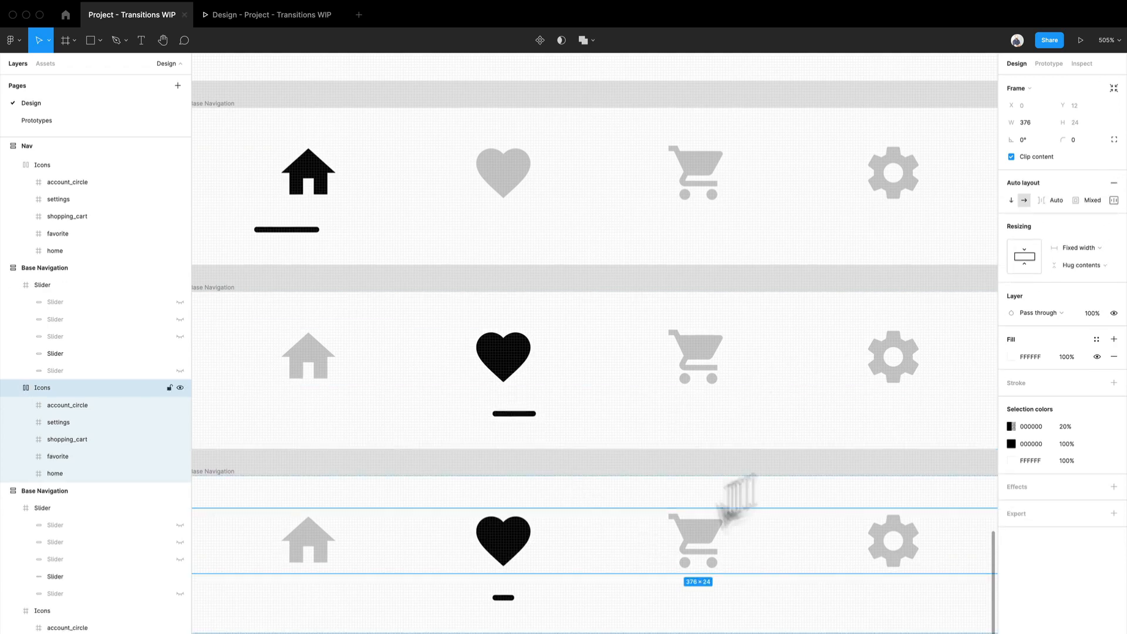
pyautogui.click(1113, 182)
pyautogui.click(498, 383)
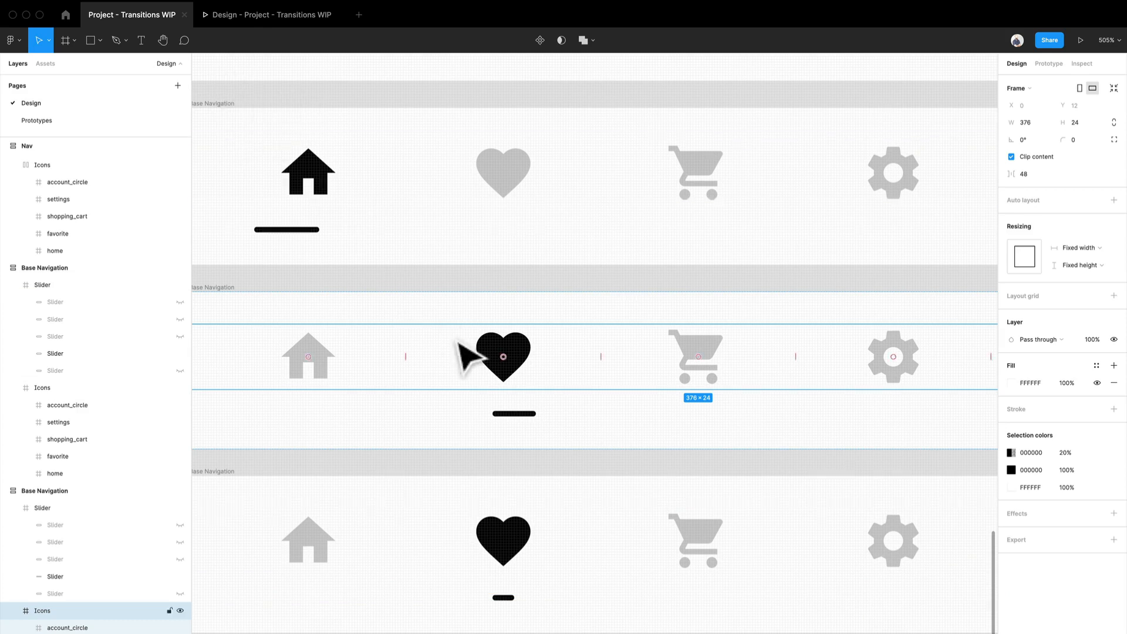
pyautogui.scroll(-3, 469, 351)
pyautogui.click(528, 534)
pyautogui.scroll(-3, 564, 469)
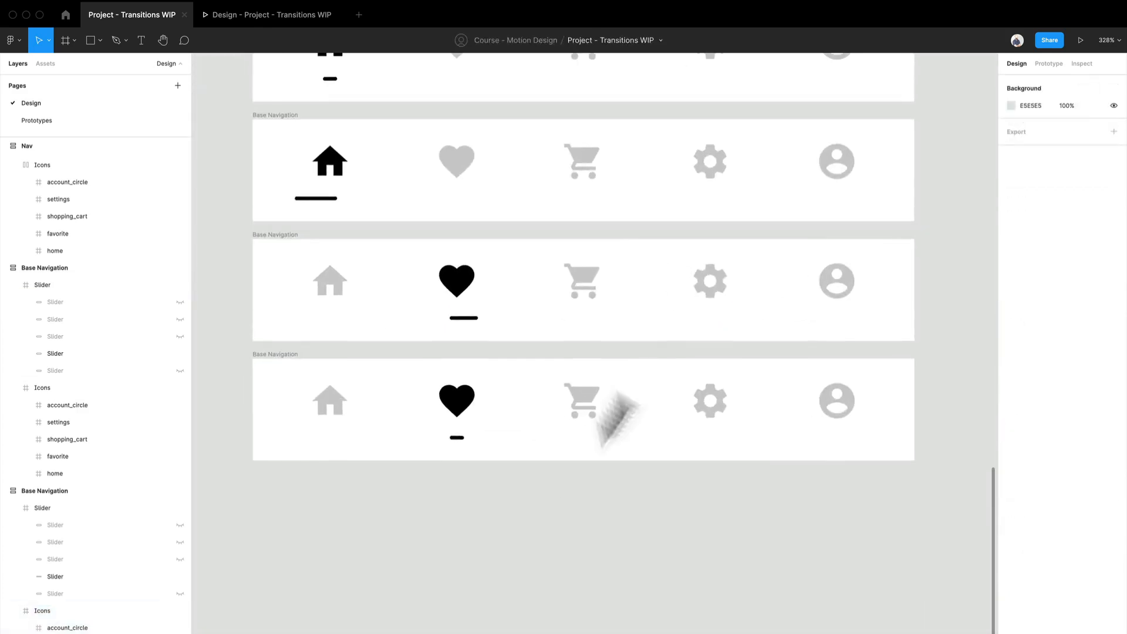
# - Link the third Base Navigation frame to the fourth with a Smart animate transition, Ease out, 200ms
pyautogui.click(1049, 63)
pyautogui.scroll(3, 587, 311)
pyautogui.click(294, 339)
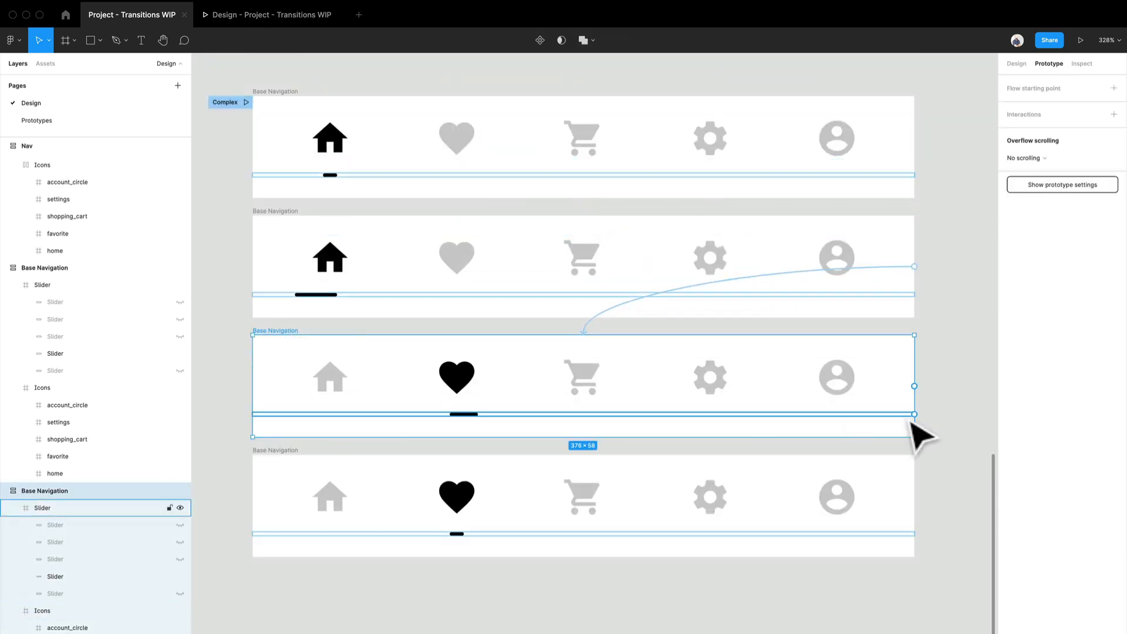
pyautogui.moveTo(914, 386); pyautogui.dragTo(868, 521)
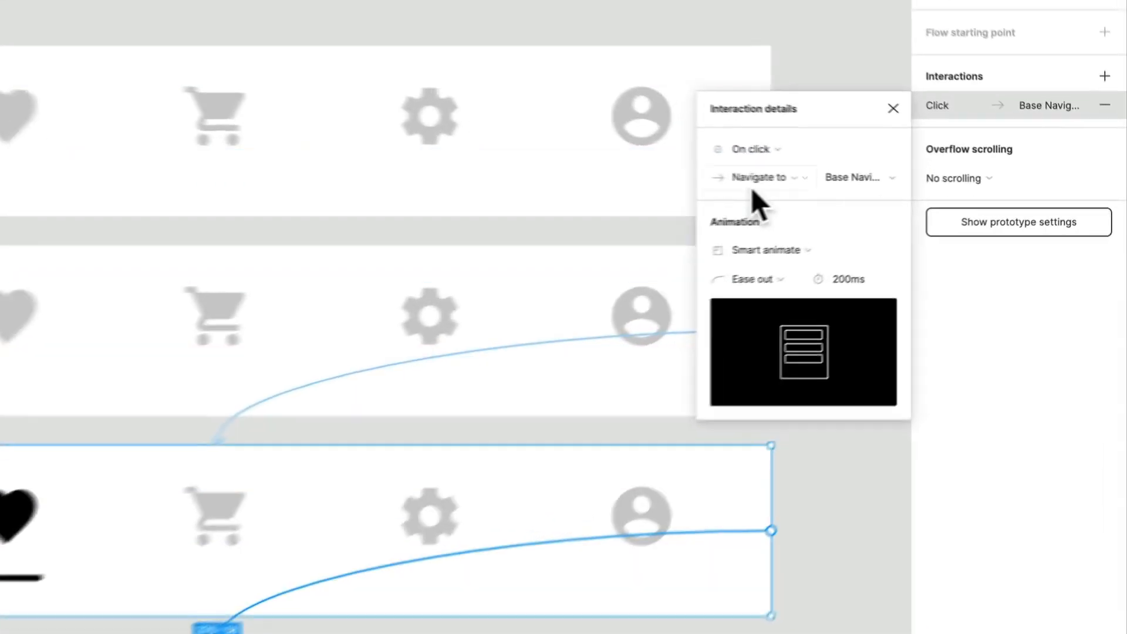
# - Set the trigger of the third frame's interaction to After delay with a 1ms delay
pyautogui.click(755, 151)
pyautogui.click(744, 383)
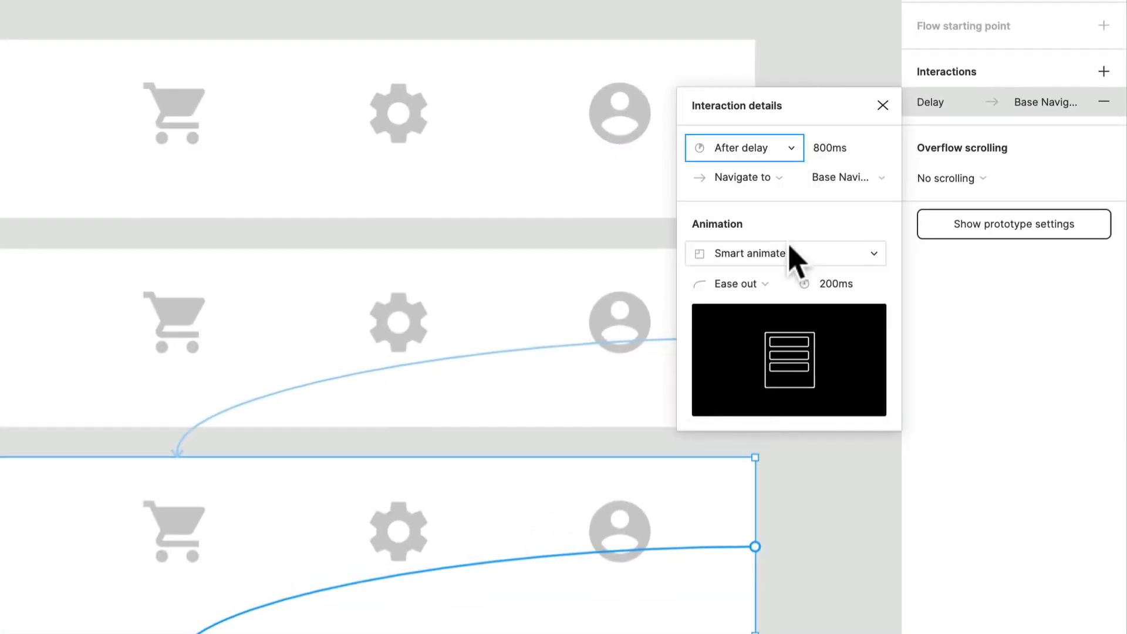
pyautogui.click(848, 151)
pyautogui.write('1')
pyautogui.press('Return')
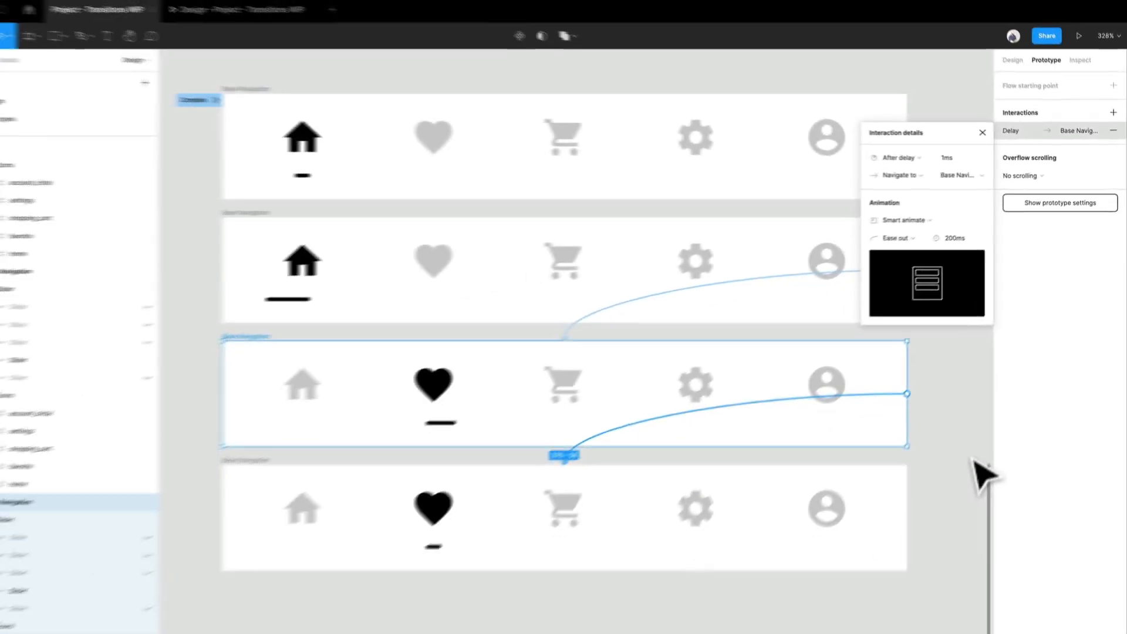
pyautogui.click(868, 630)
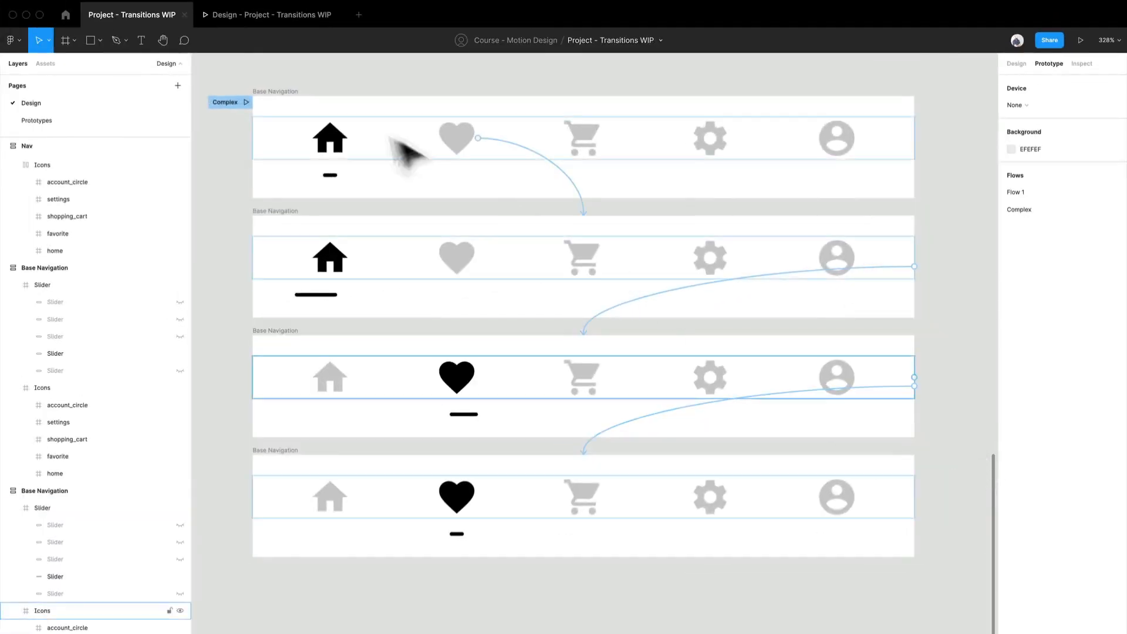
# - Replay the Complex flow in the preview to check the home-to-heart transition through both stretched sliders, and return to the design file
pyautogui.click(232, 20)
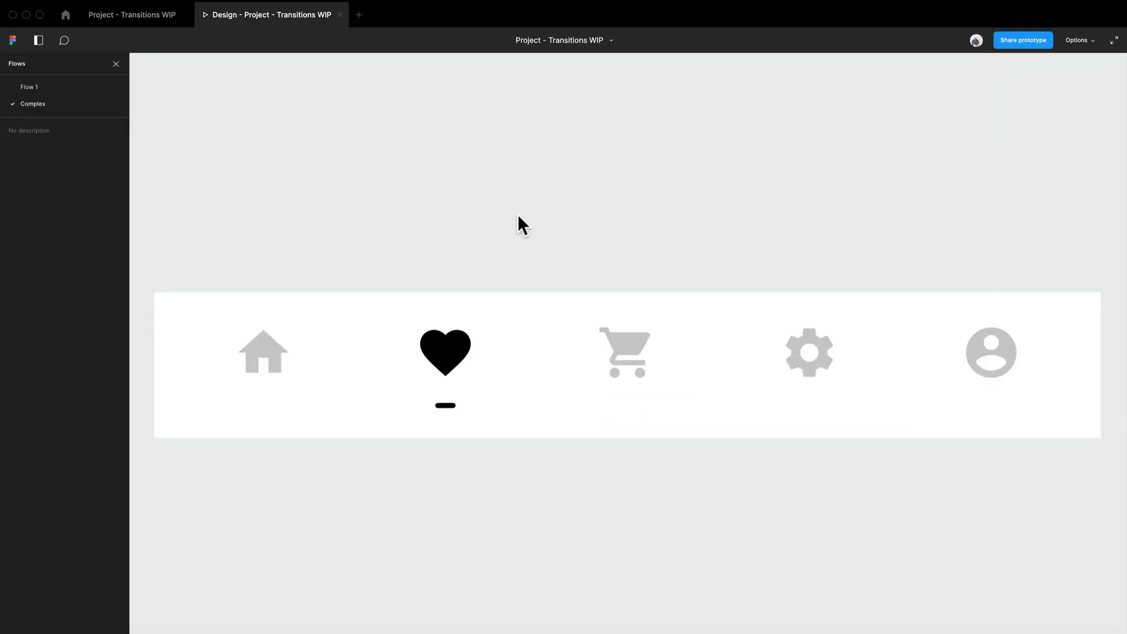
pyautogui.click(289, 371)
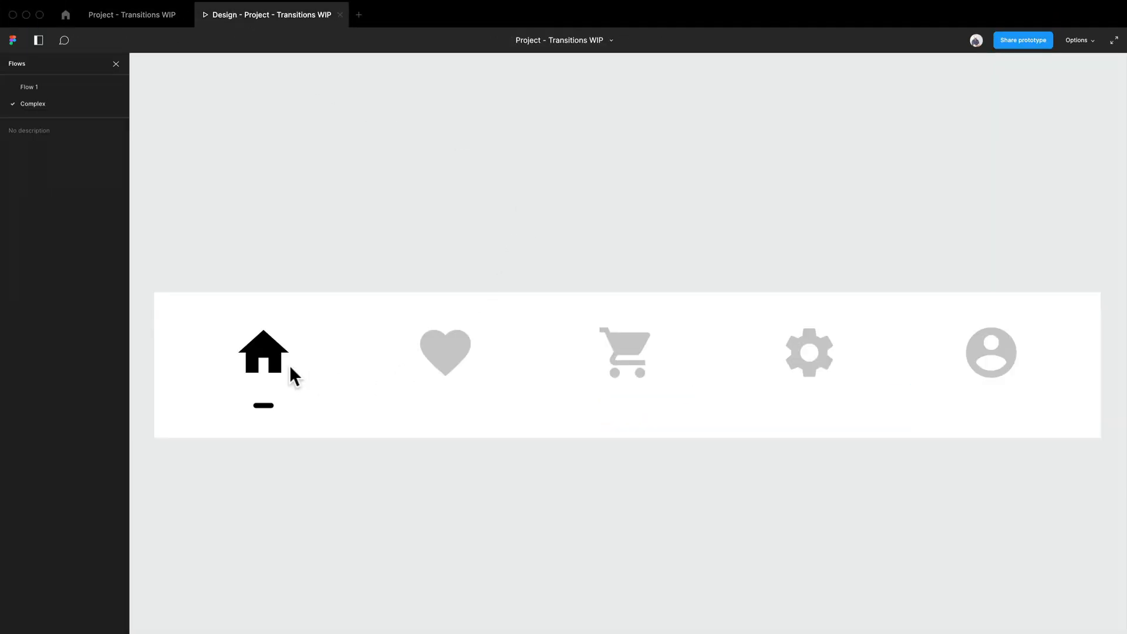
pyautogui.click(435, 422)
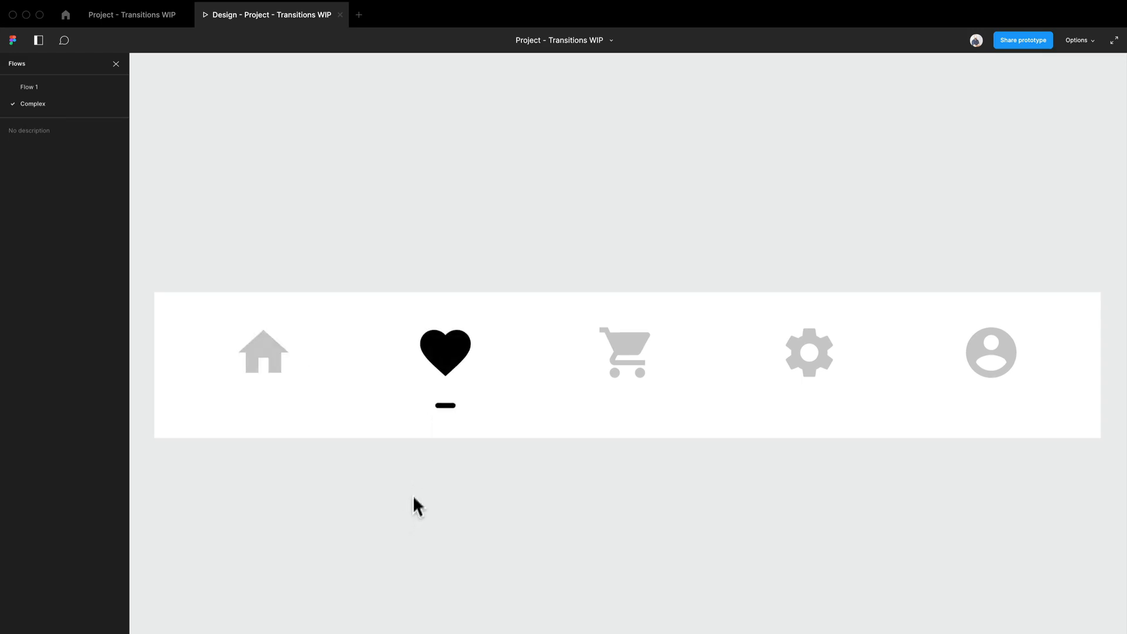
pyautogui.click(440, 364)
pyautogui.click(134, 16)
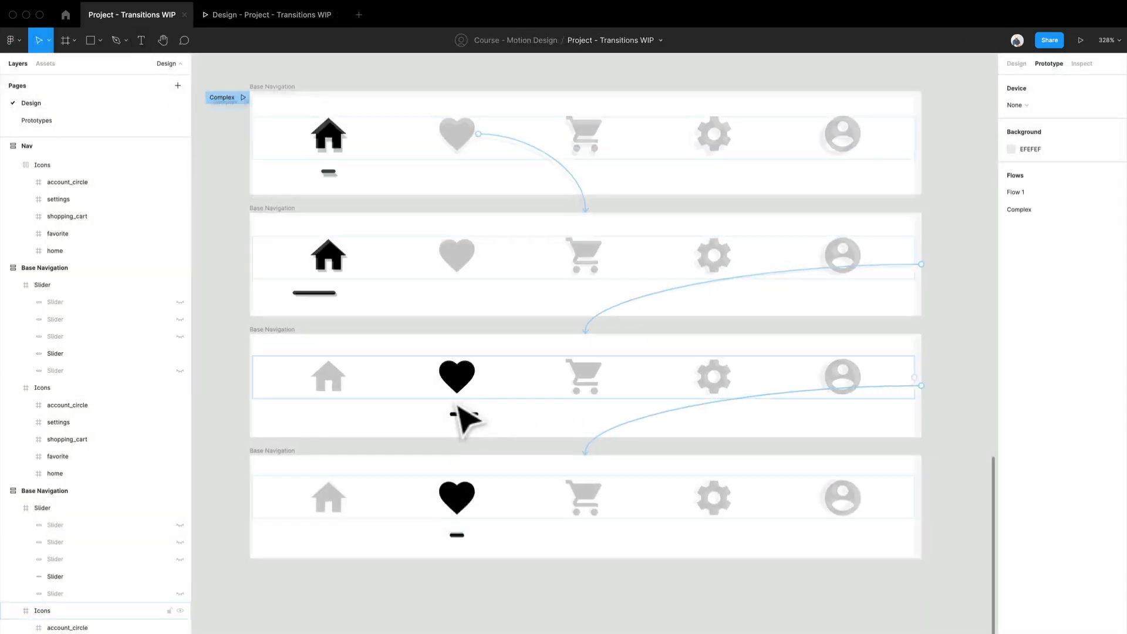
# - Nudge the stretched slider under the heart in the third Base Navigation frame right until its start aligns with the heart's center
pyautogui.scroll(5, 457, 405)
pyautogui.doubleClick(477, 438)
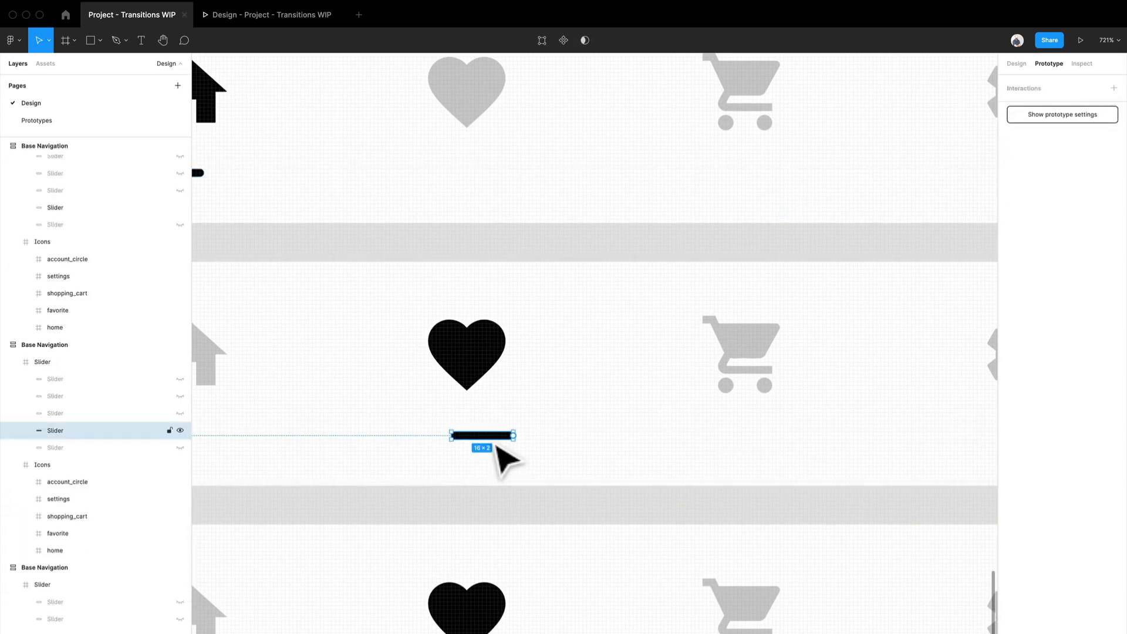
pyautogui.press('Right')
pyautogui.press('Right')
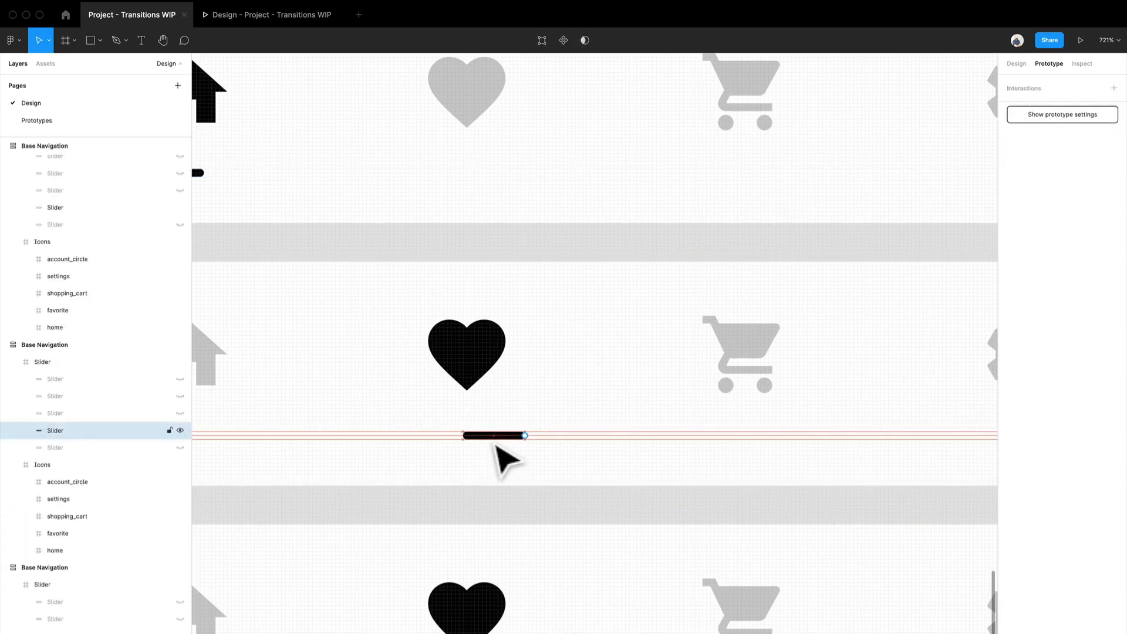
# - Replay the Complex flow in the preview to check the home-to-heart transition with the shifted slider, and return to the design file
pyautogui.click(276, 20)
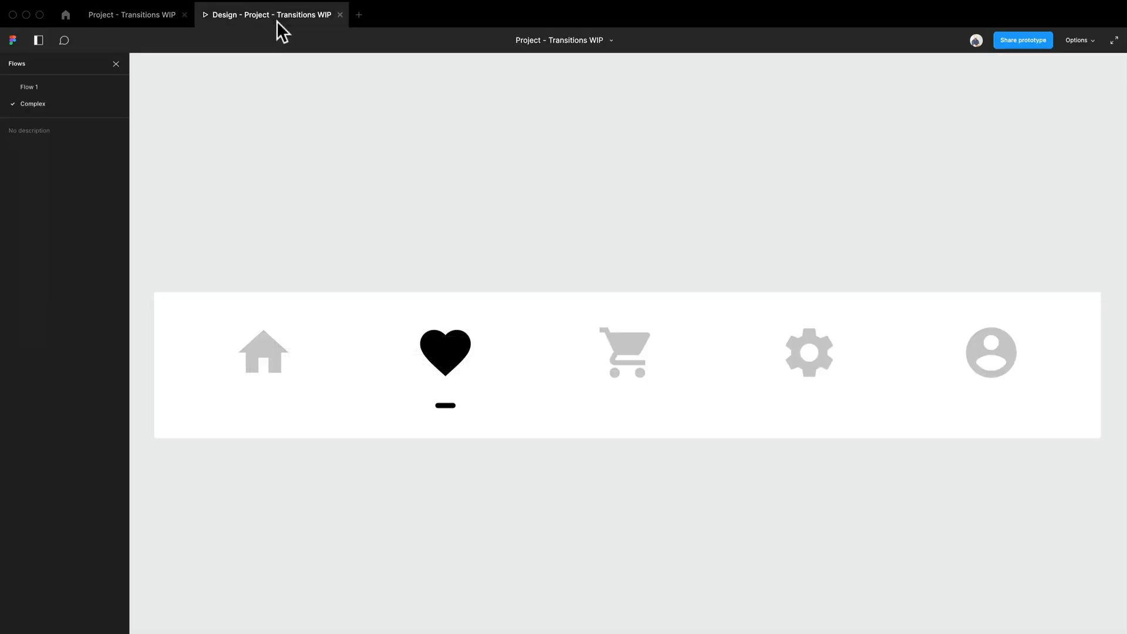
pyautogui.press('r')
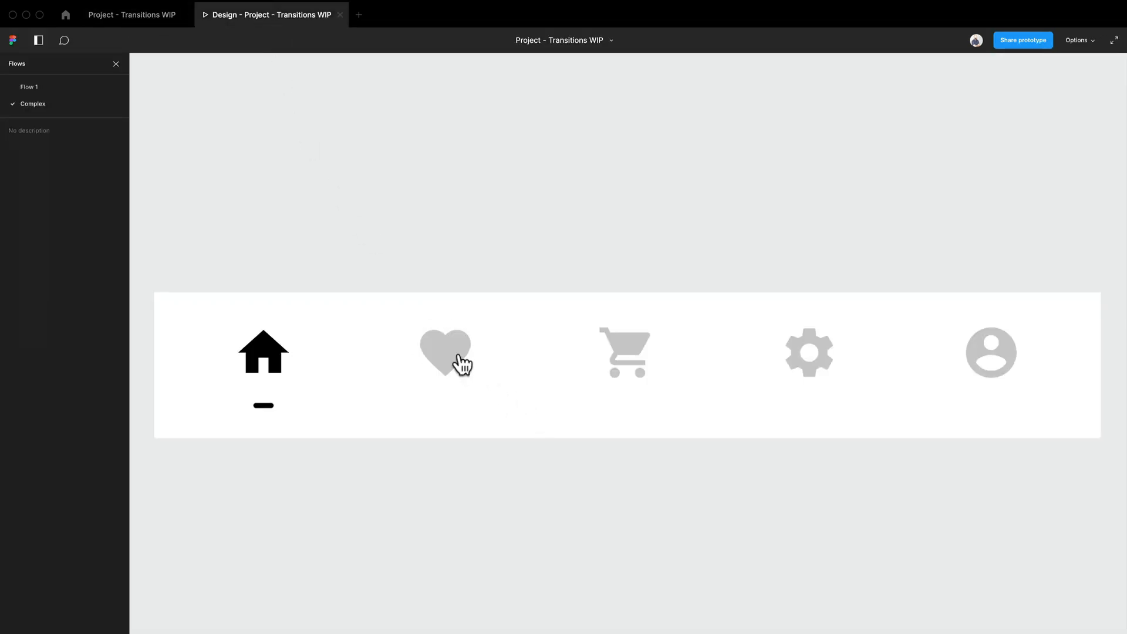
pyautogui.click(458, 363)
pyautogui.click(482, 347)
pyautogui.click(473, 347)
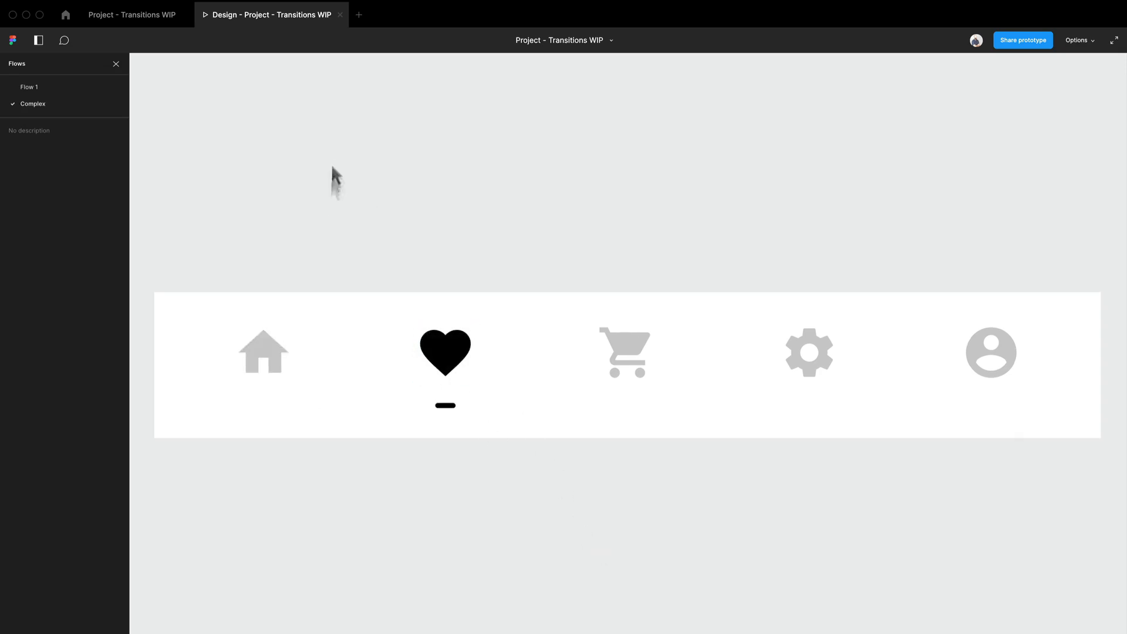
pyautogui.moveTo(145, 17)
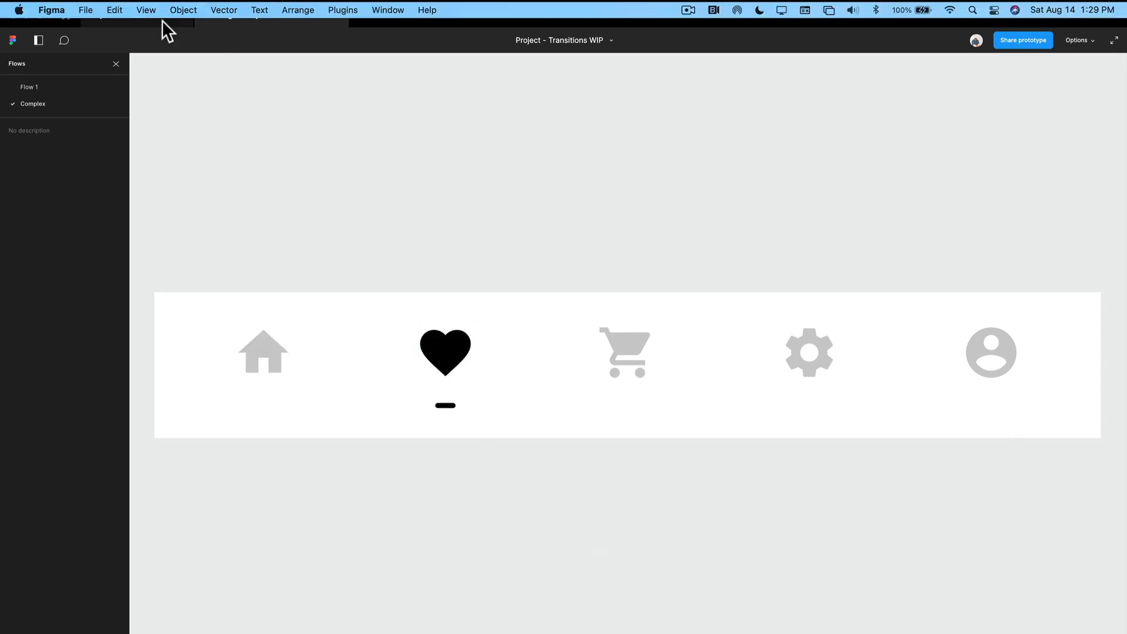
pyautogui.click(162, 20)
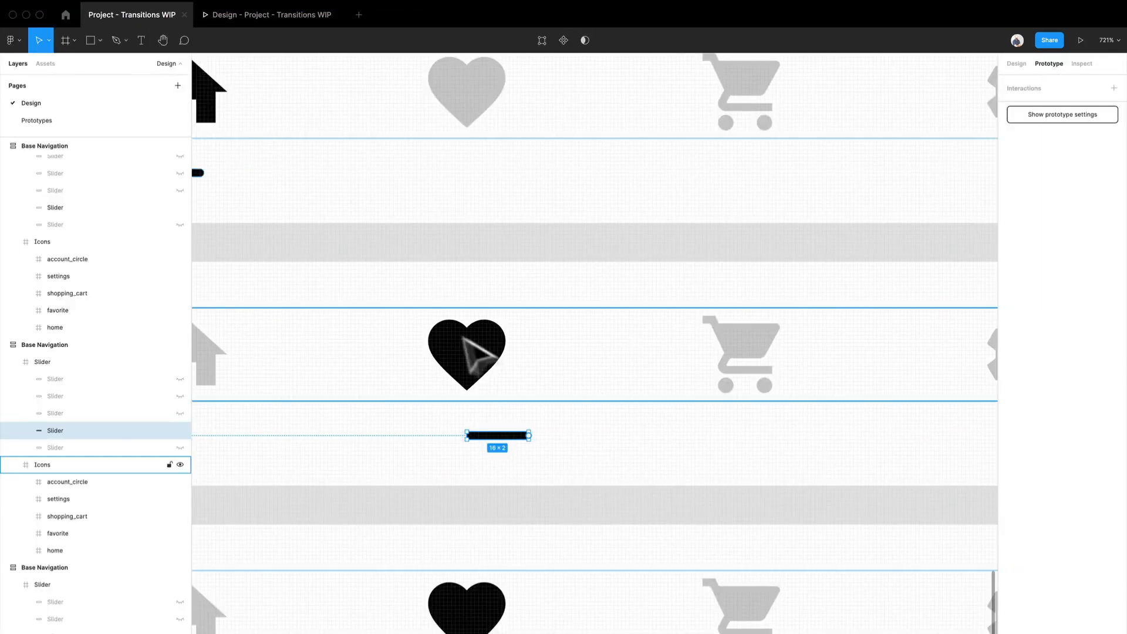
# - Move the heart icon in the third Base Navigation frame up 3 px to Y -3
pyautogui.click(498, 355)
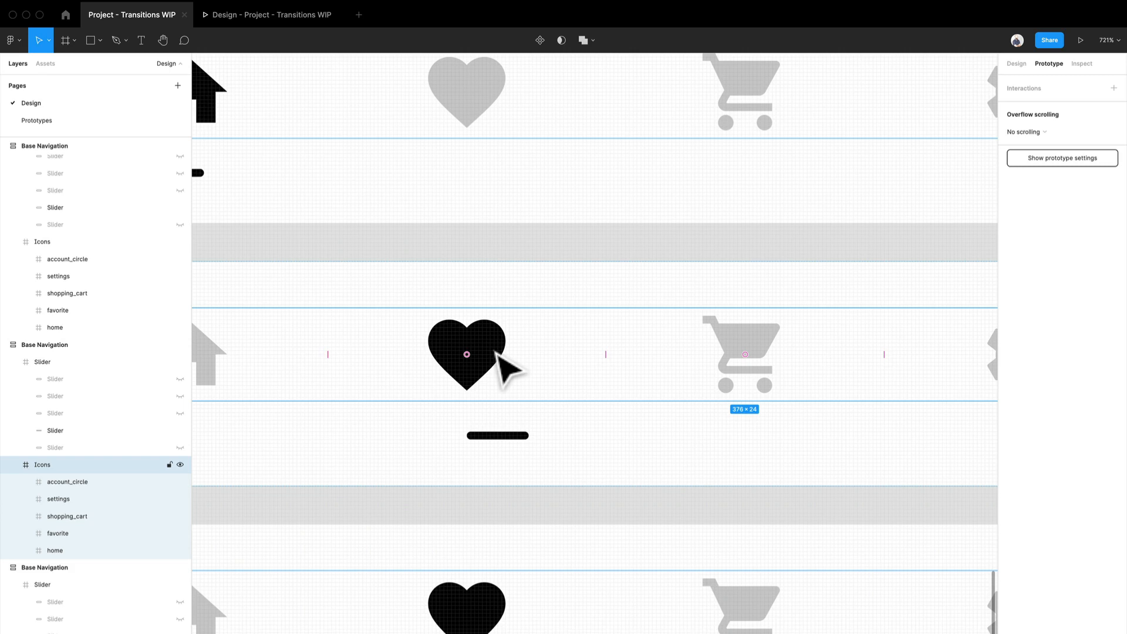
pyautogui.click(499, 355)
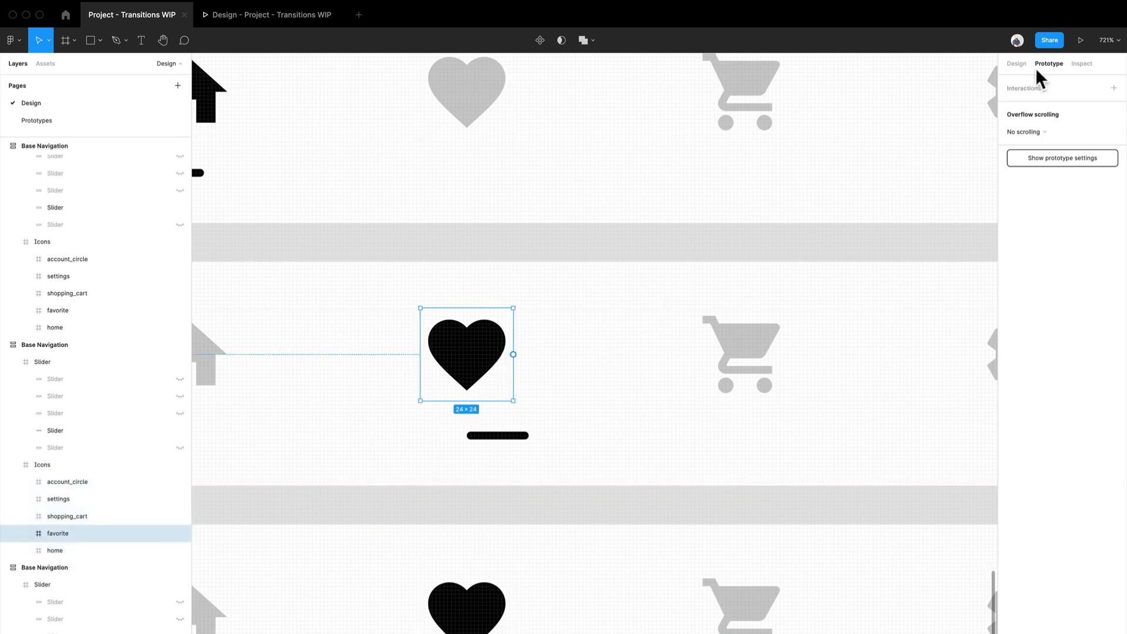
pyautogui.click(1016, 63)
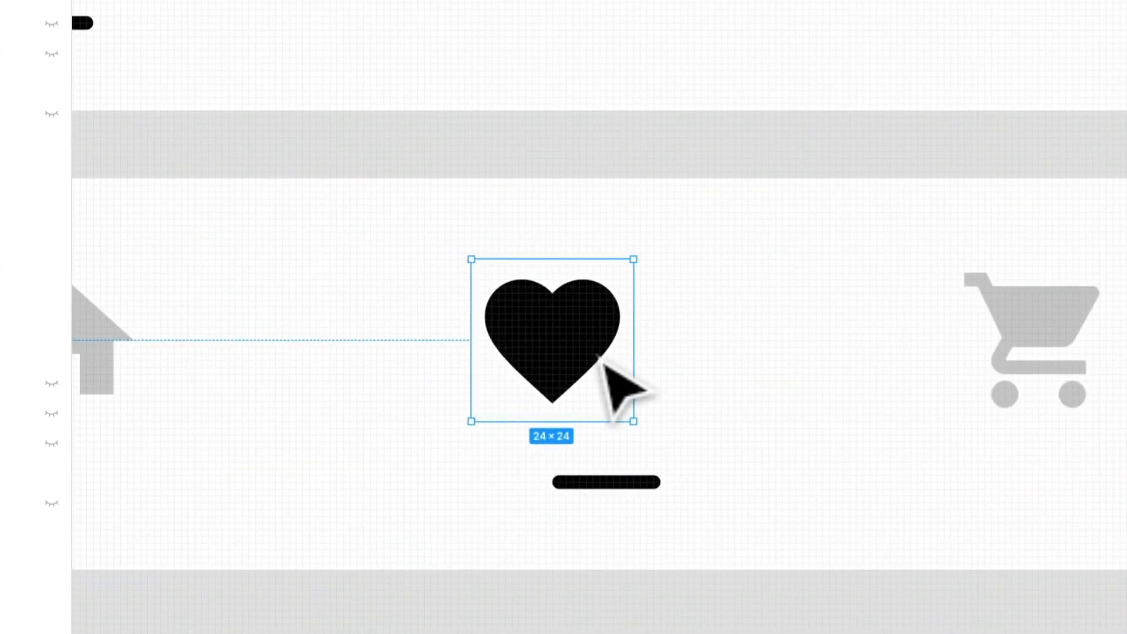
pyautogui.press('Up')
pyautogui.press('Up')
pyautogui.press('Up')
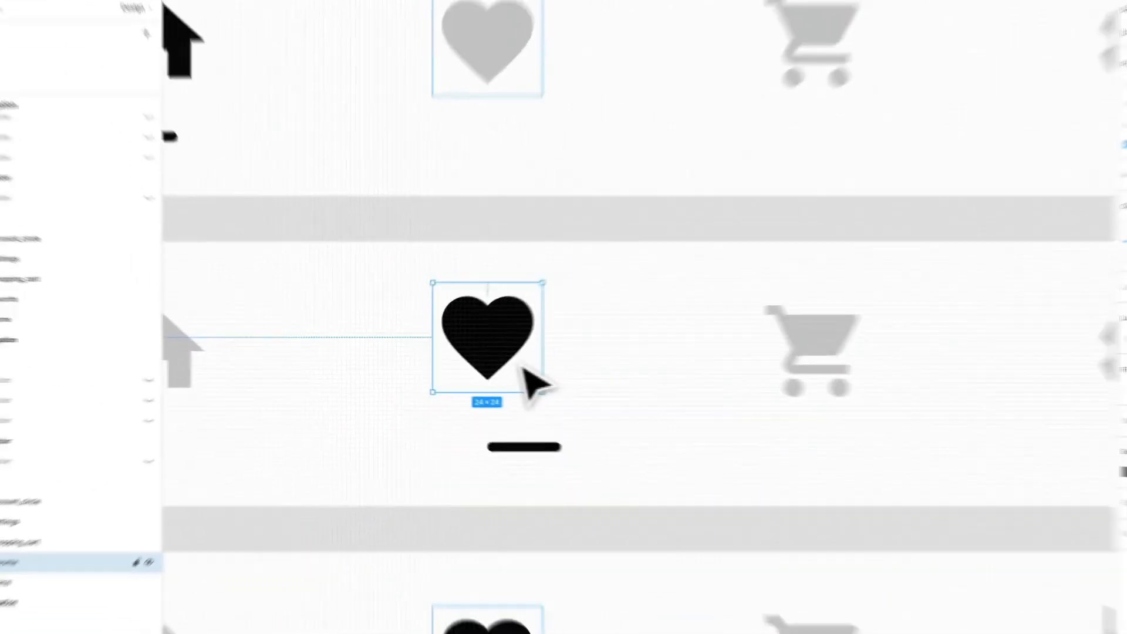
# - Duplicate the fourth Base Navigation frame and place the copy directly below it
pyautogui.scroll(-3, 498, 370)
pyautogui.scroll(-5, 497, 372)
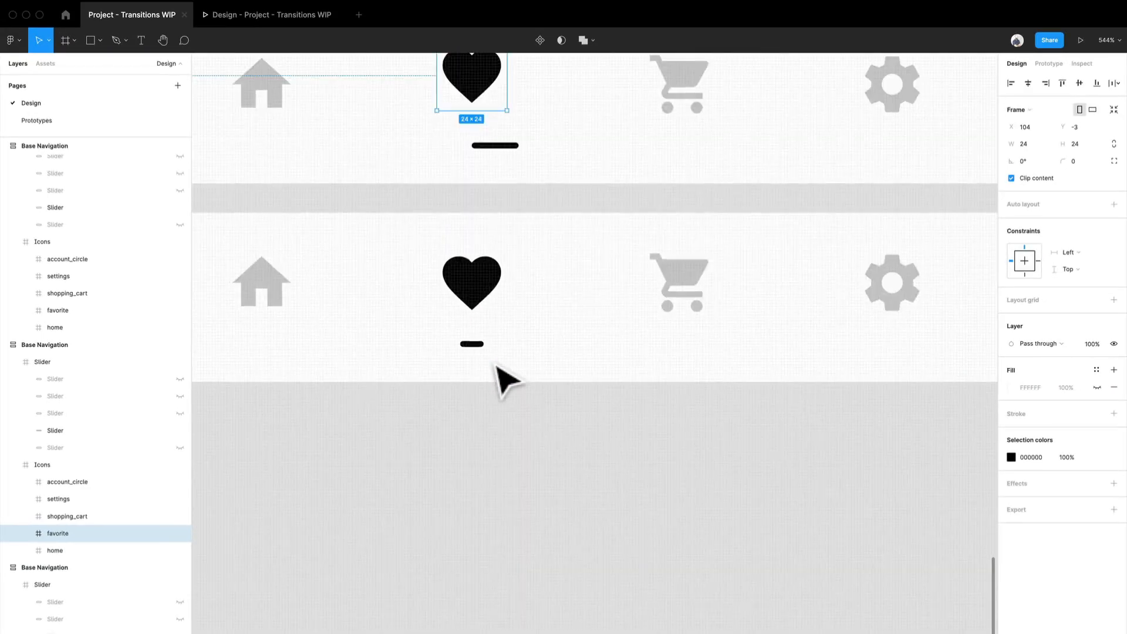
pyautogui.scroll(3, 498, 373)
pyautogui.click(504, 390)
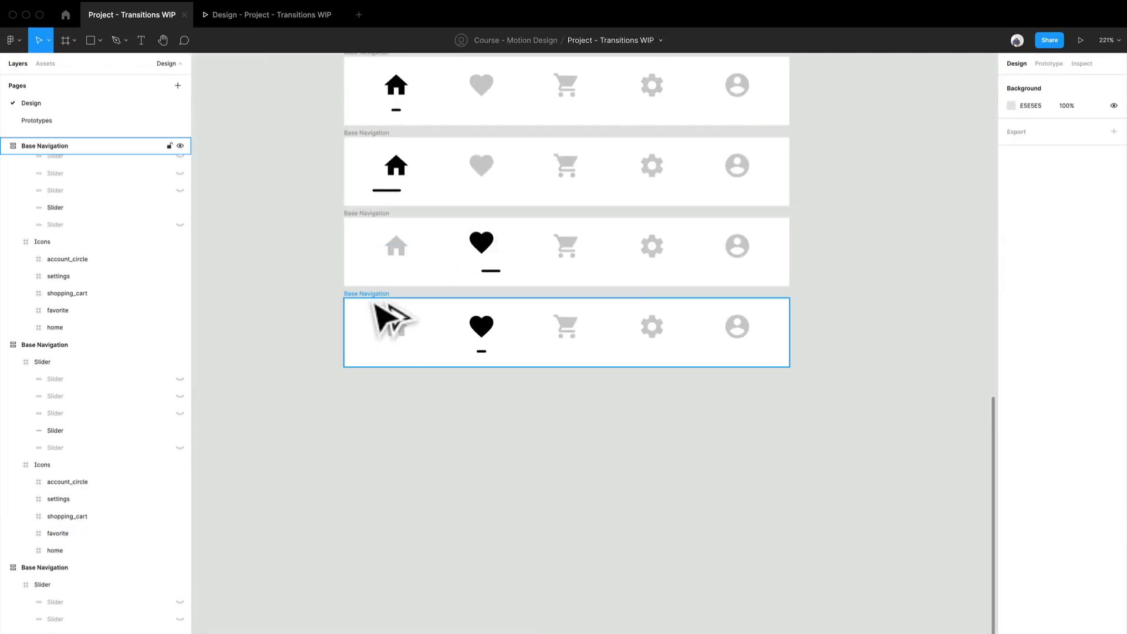
pyautogui.moveTo(389, 319); pyautogui.dragTo(375, 386)
pyautogui.scroll(5, 493, 342)
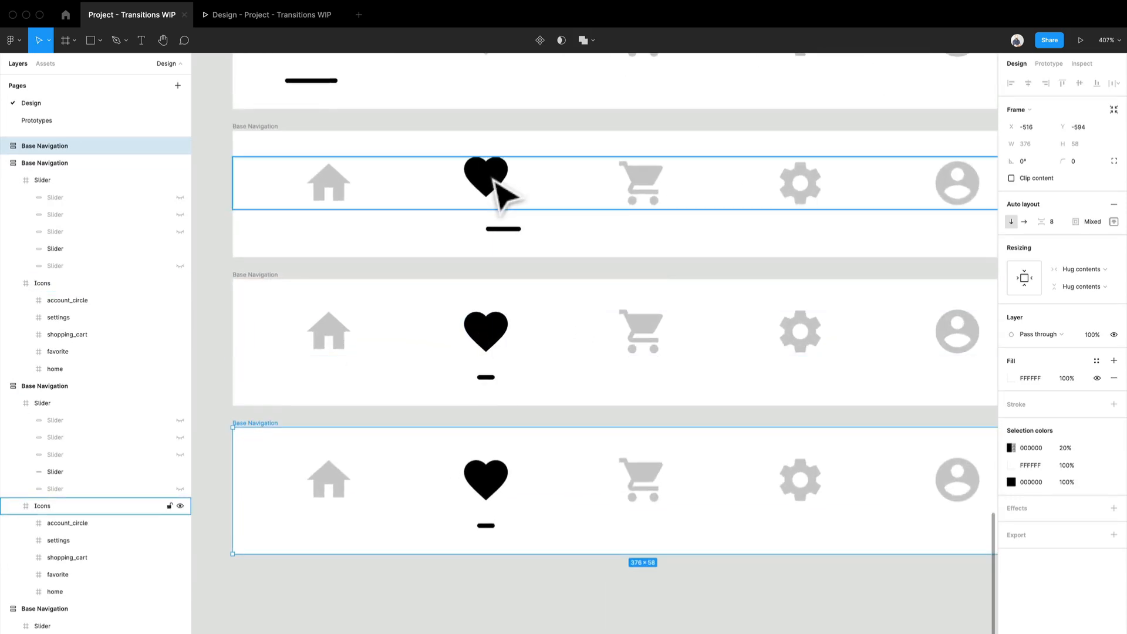
# - Move the heart icon in the fourth Base Navigation frame up to Y -3, matching the heart's position in the third frame
pyautogui.doubleClick(499, 351)
pyautogui.scroll(2, 499, 352)
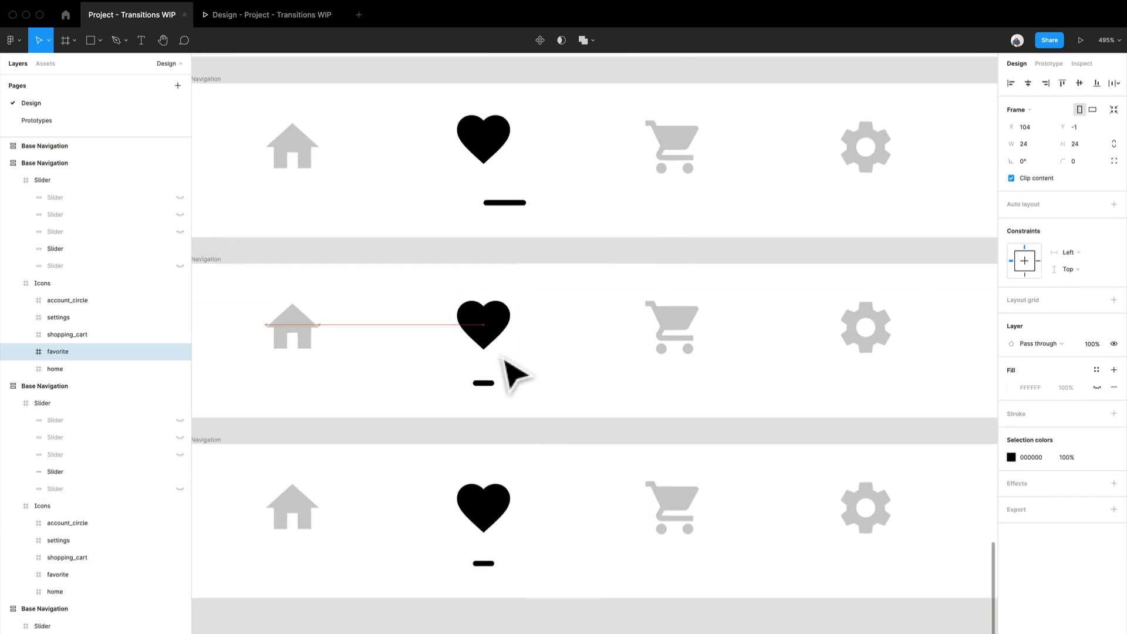
pyautogui.press('Up')
pyautogui.press('Up')
pyautogui.press('Up')
pyautogui.click(492, 144)
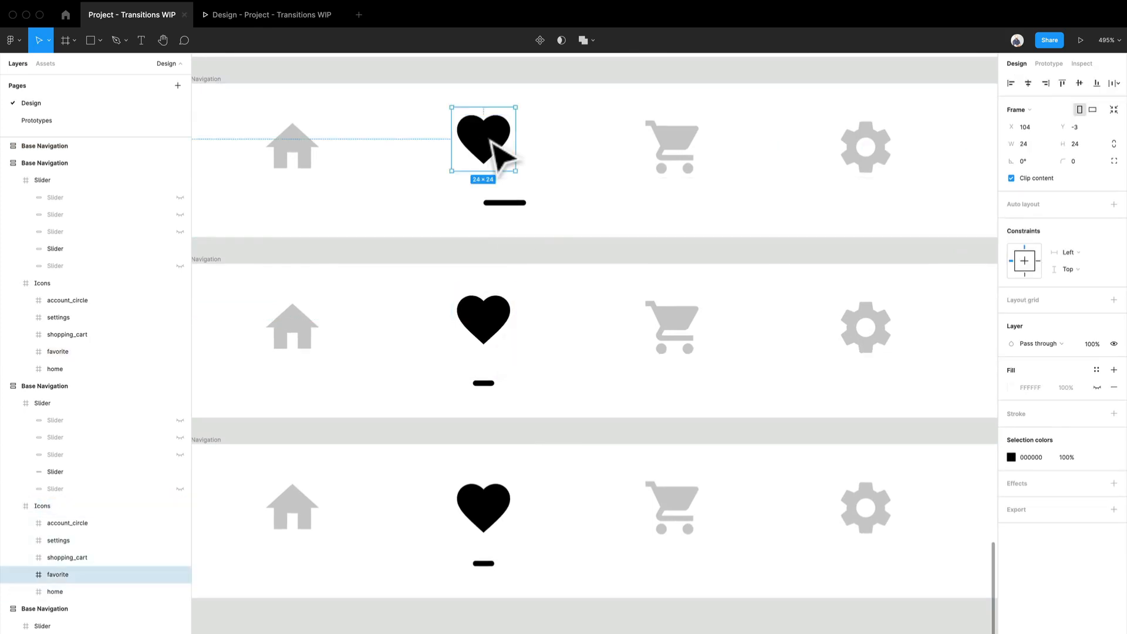
pyautogui.click(511, 347)
pyautogui.doubleClick(516, 347)
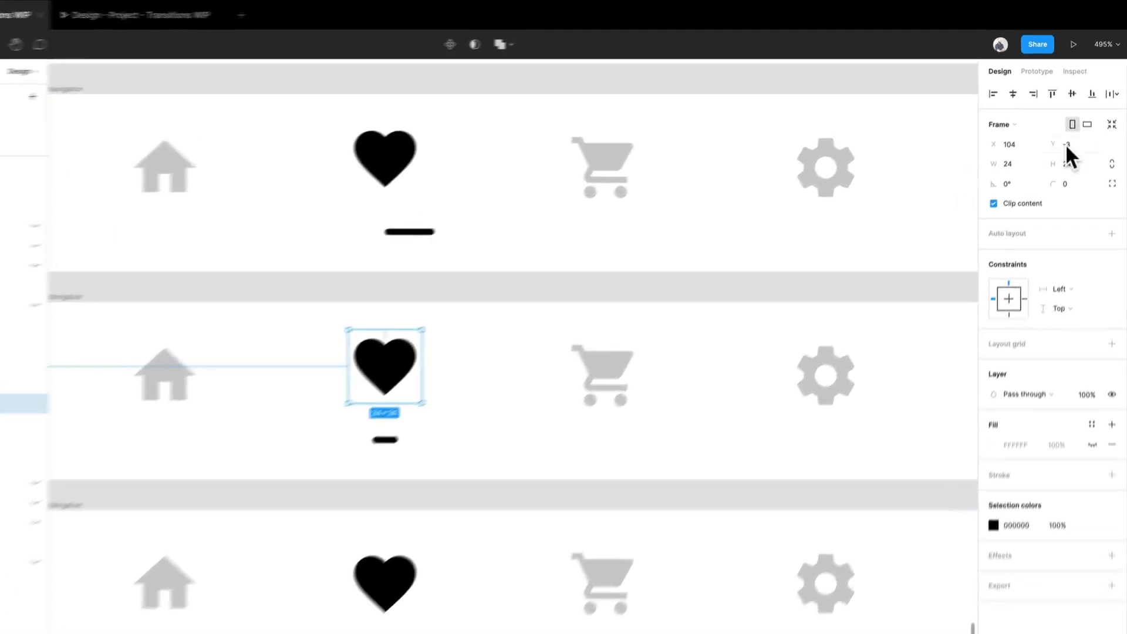
pyautogui.click(387, 199)
pyautogui.doubleClick(390, 201)
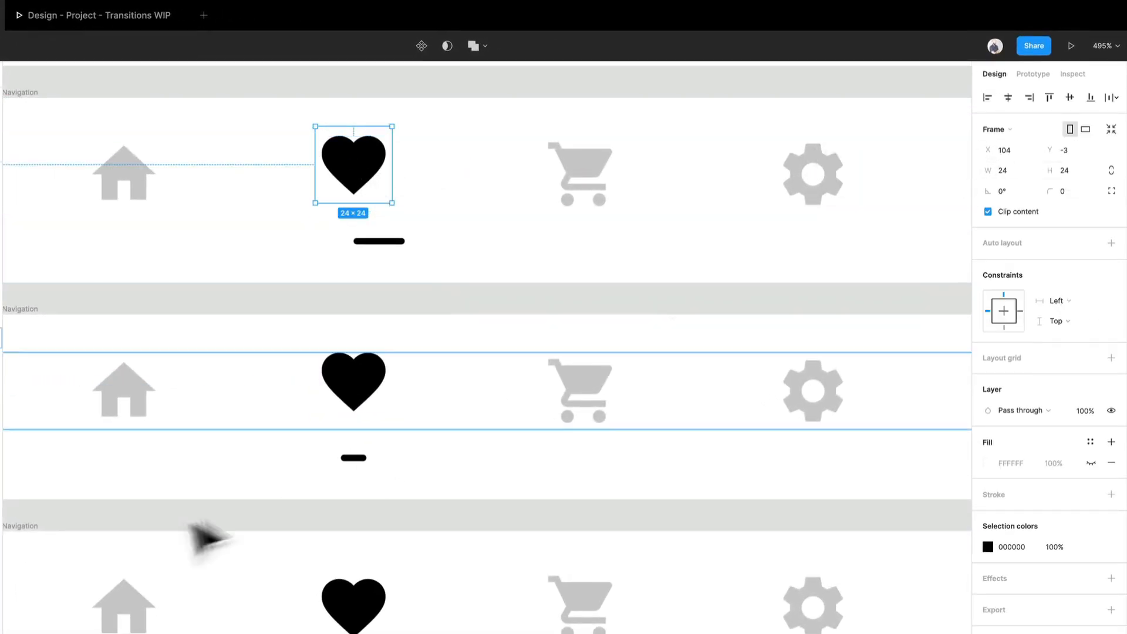
# - Scale the fourth frame's heart icon from its center to 28 × 28 and turn off content clipping on its Icons frame
pyautogui.click(378, 412)
pyautogui.doubleClick(380, 413)
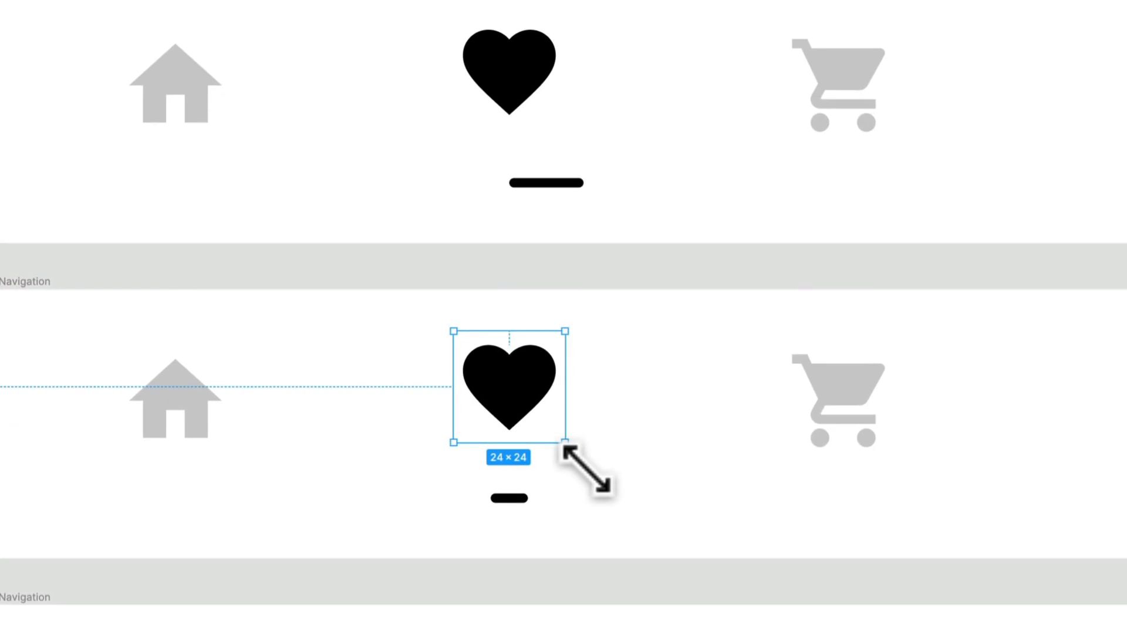
pyautogui.moveTo(565, 441); pyautogui.dragTo(574, 451)
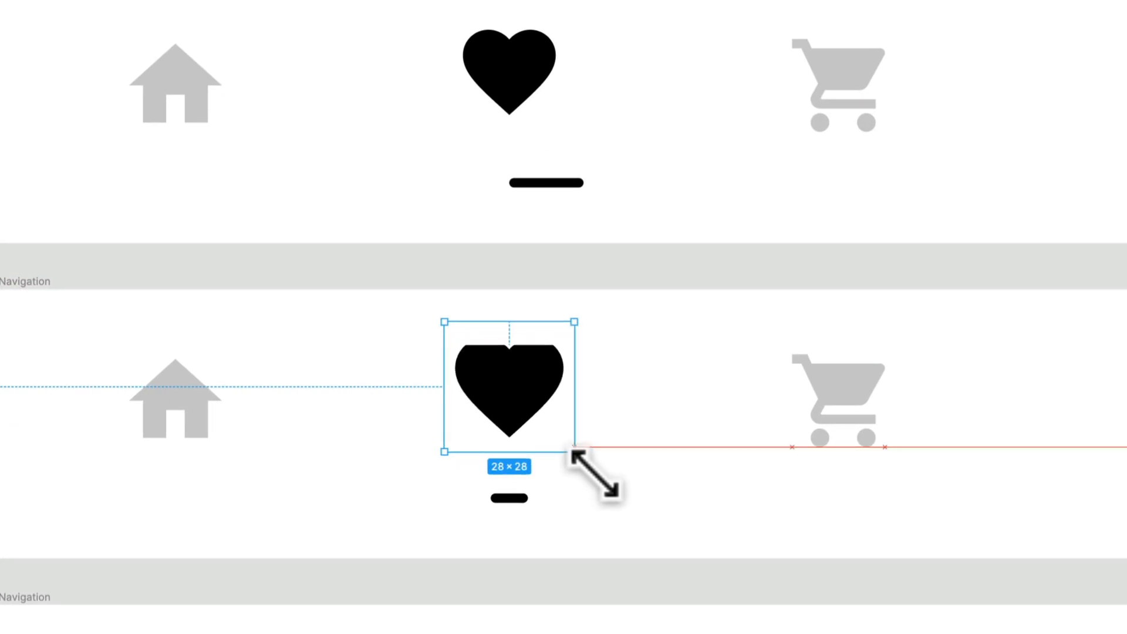
pyautogui.hotkey('ctrl', 'z')
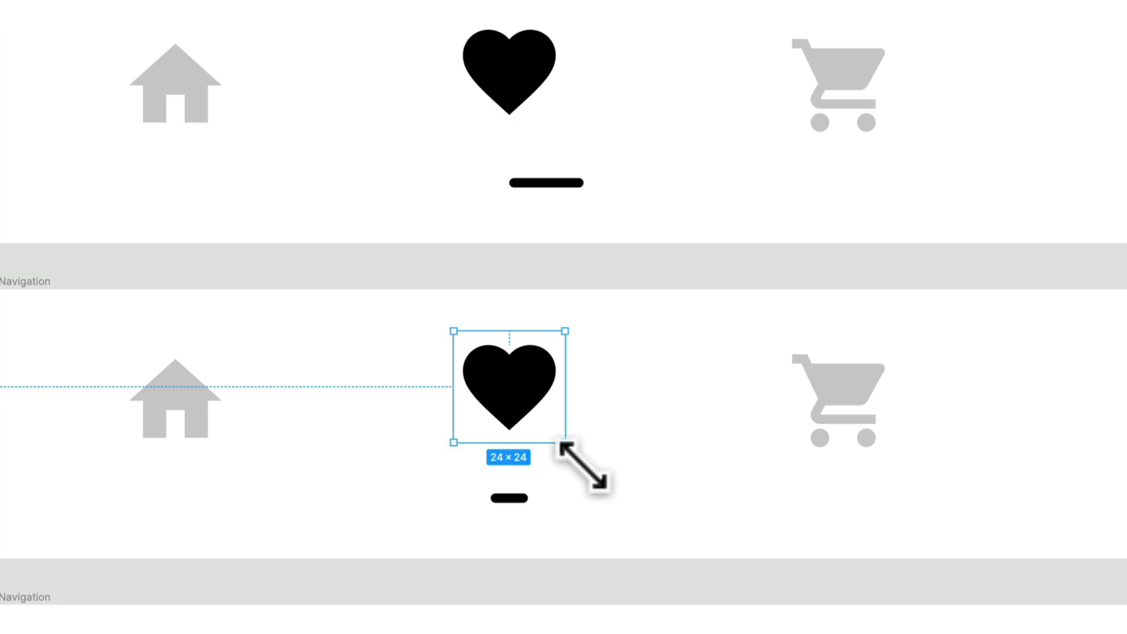
pyautogui.moveTo(584, 466); pyautogui.dragTo(595, 473)
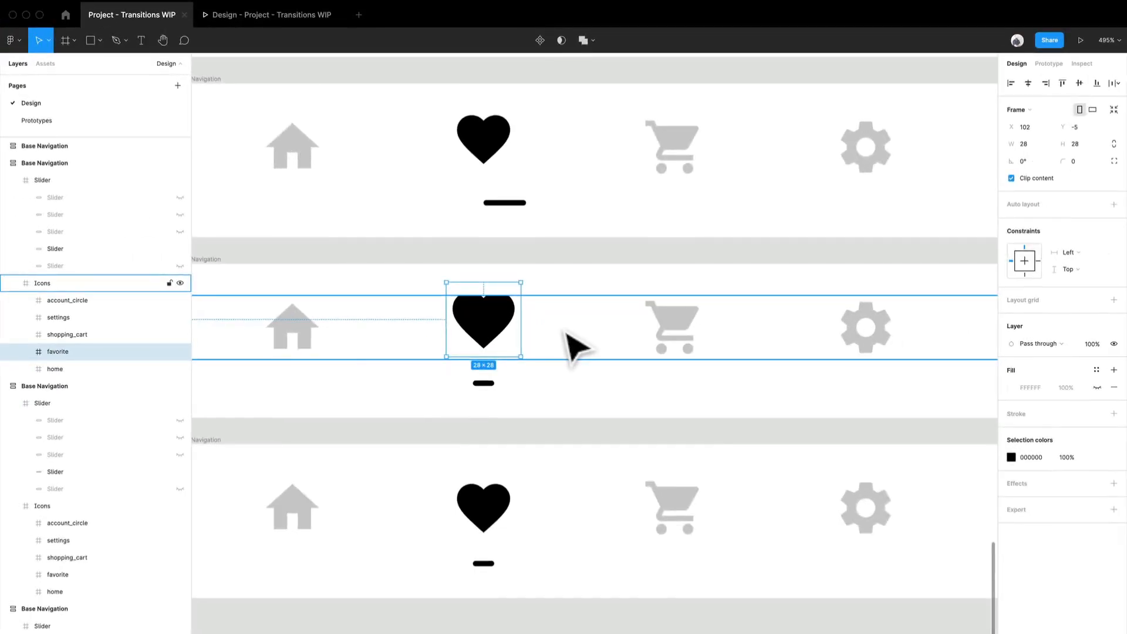
pyautogui.click(652, 407)
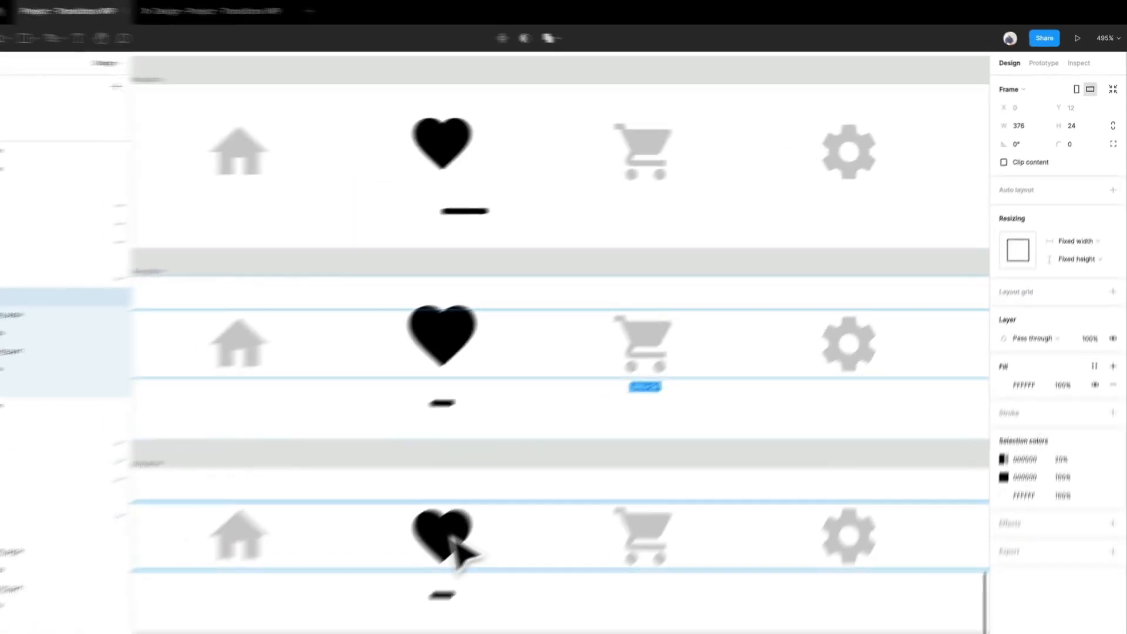
# - Compare the heart icon in the fifth Base Navigation frame with the raised and enlarged hearts in the frames above it
pyautogui.click(459, 553)
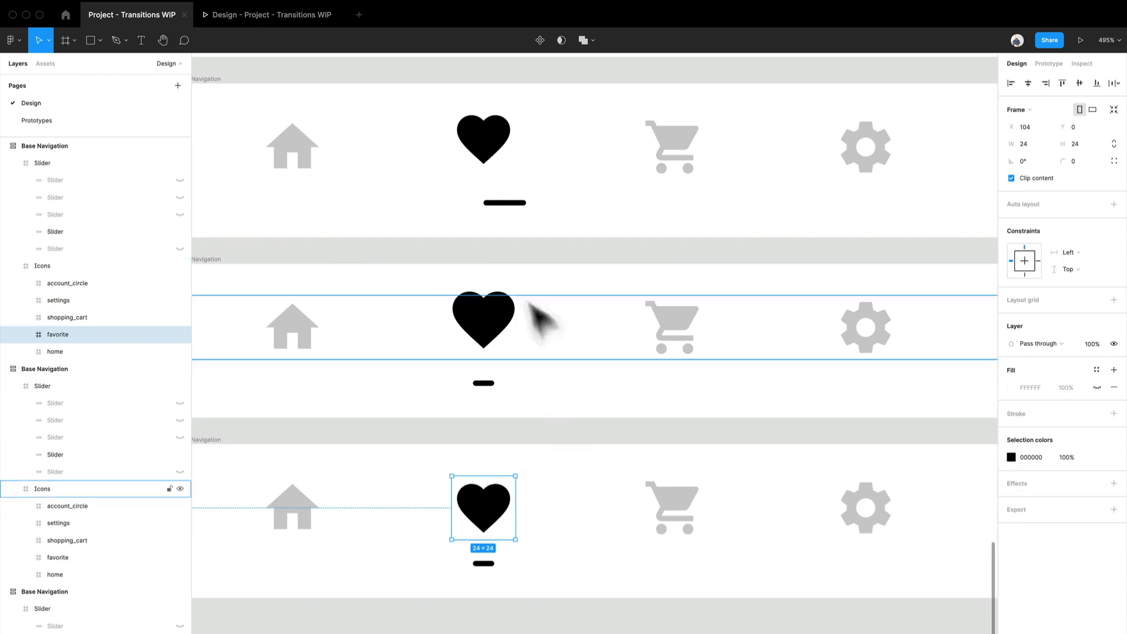
pyautogui.scroll(-5, 459, 179)
pyautogui.moveTo(455, 245); pyautogui.dragTo(448, 377)
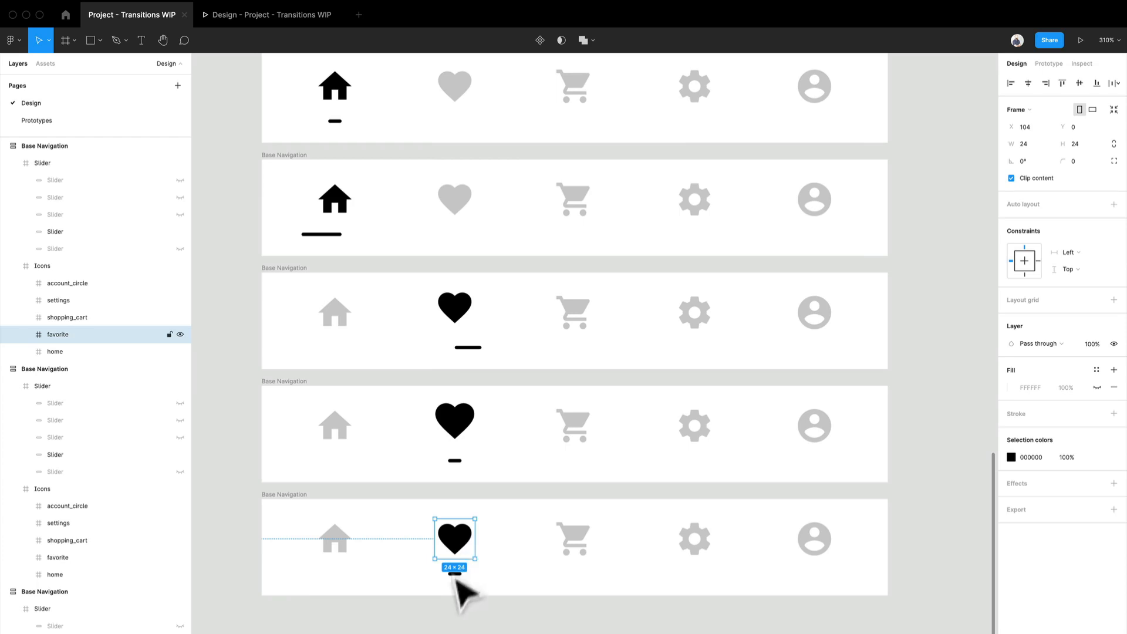
pyautogui.scroll(-5, 447, 575)
pyautogui.click(271, 346)
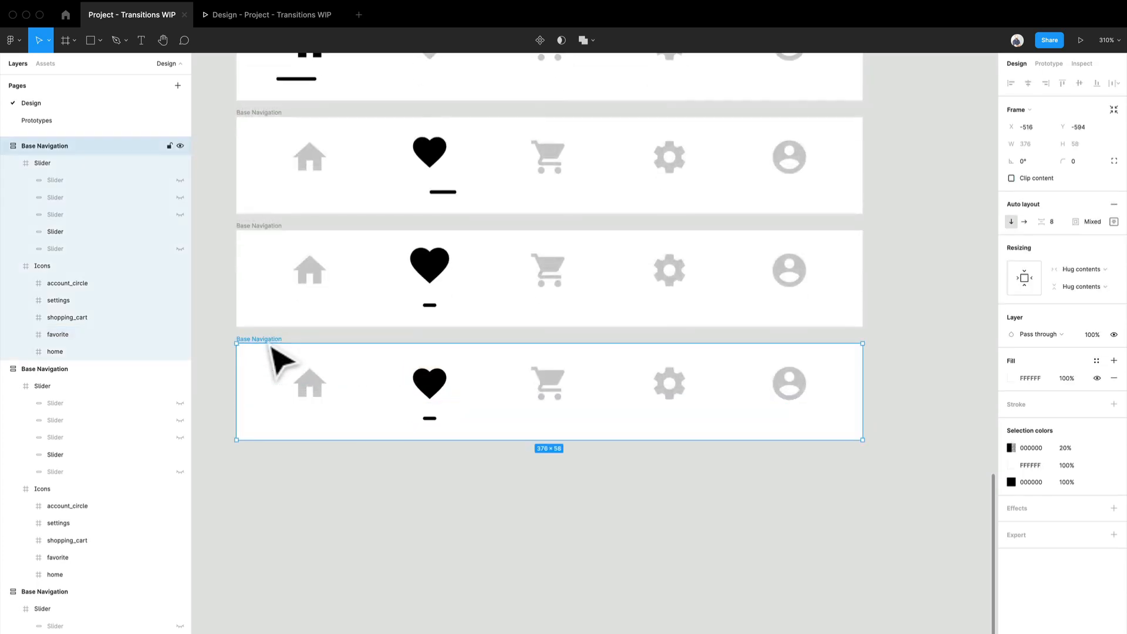
pyautogui.click(431, 478)
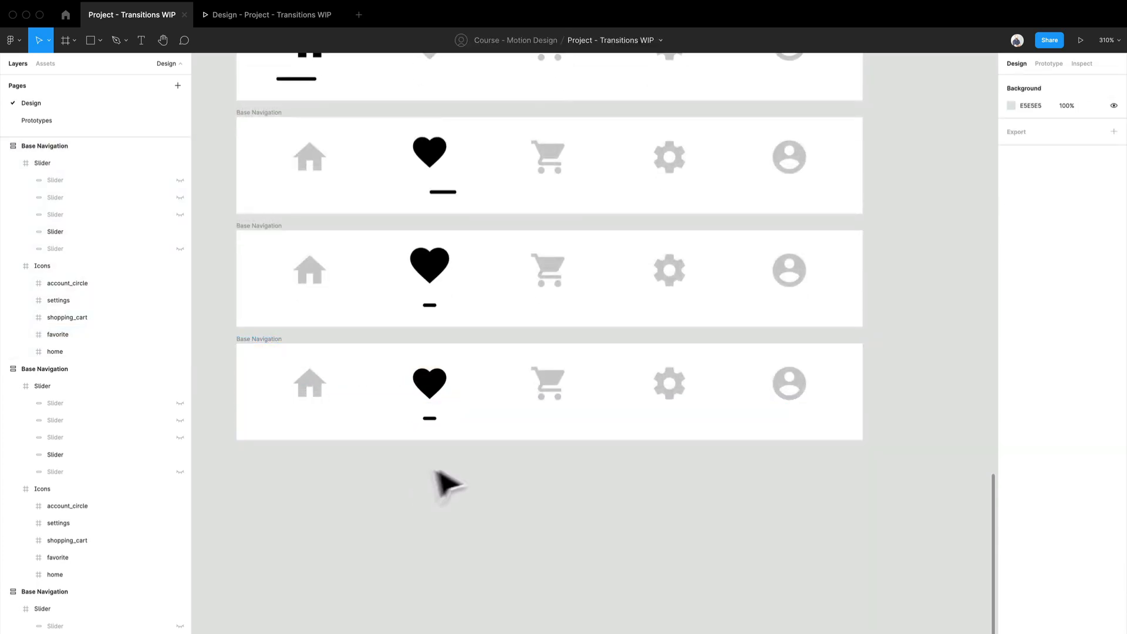
# - Link the fourth Base Navigation frame to the fifth with a Smart animate, Ease out transition
pyautogui.click(1047, 67)
pyautogui.click(265, 251)
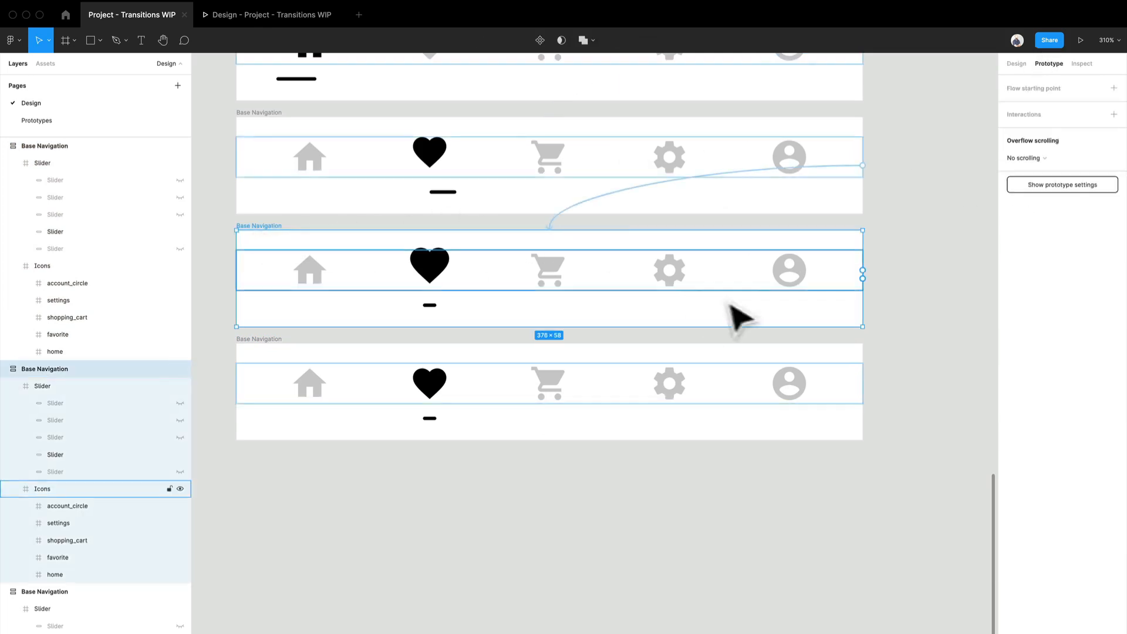
pyautogui.moveTo(862, 278); pyautogui.dragTo(843, 372)
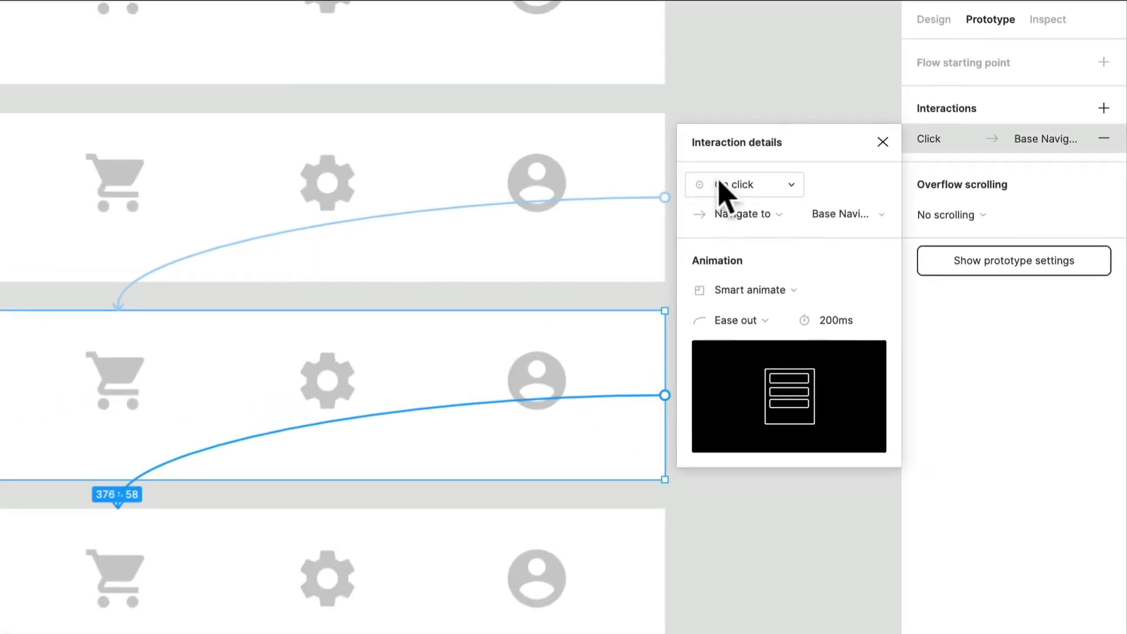
# - Set the fourth frame's interaction trigger to After delay and its animation duration to 100ms
pyautogui.click(900, 159)
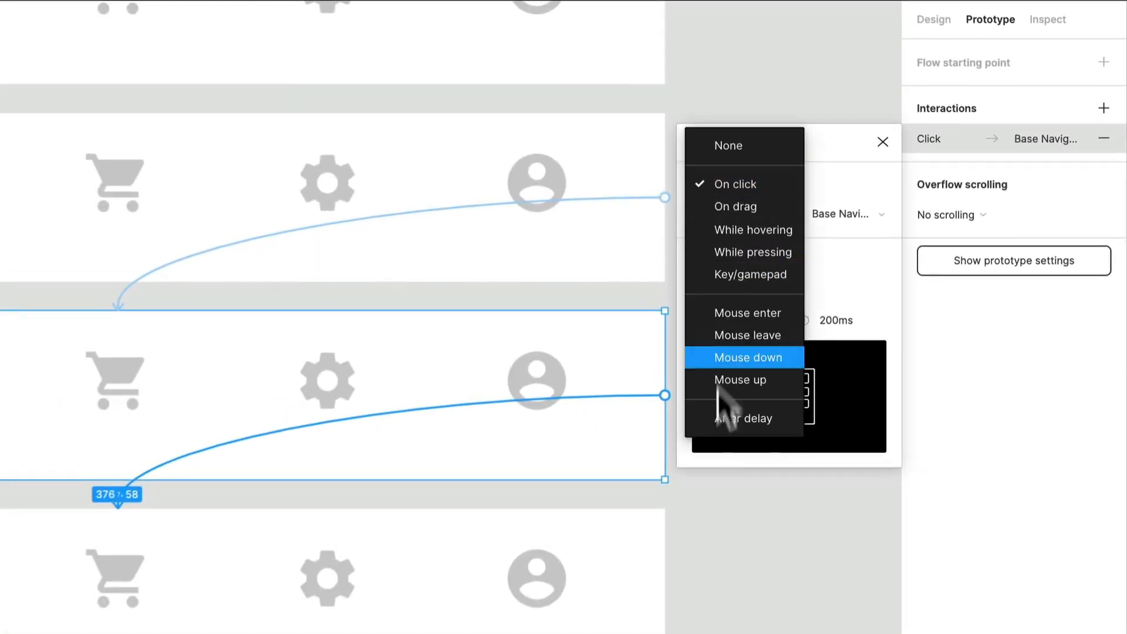
pyautogui.click(773, 420)
pyautogui.click(871, 322)
pyautogui.write('1')
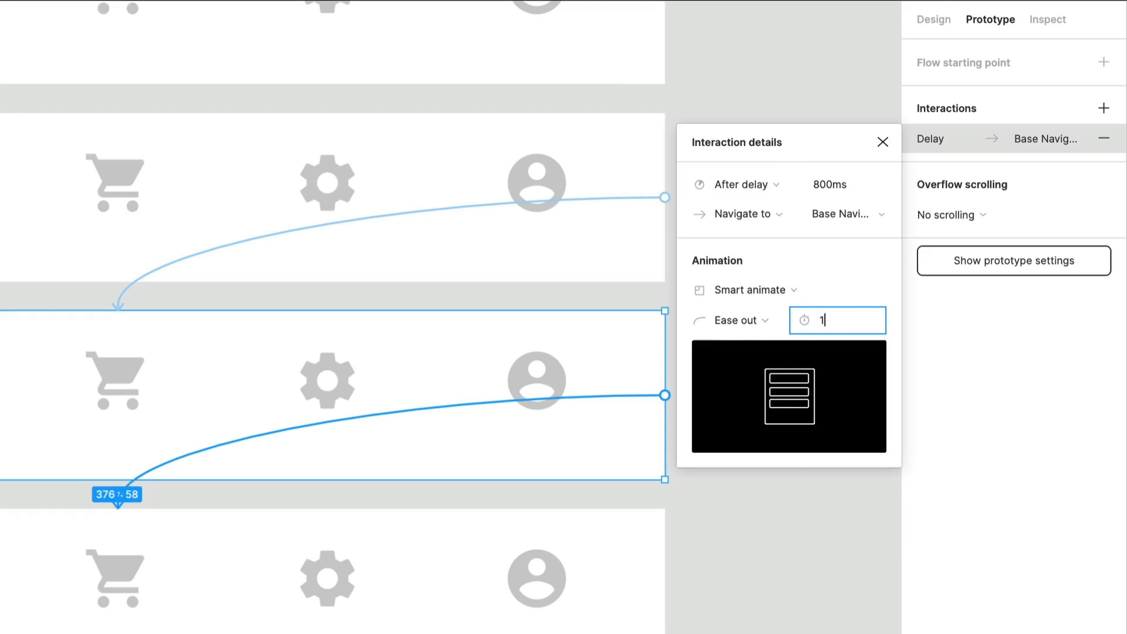
pyautogui.write('00')
pyautogui.press('Return')
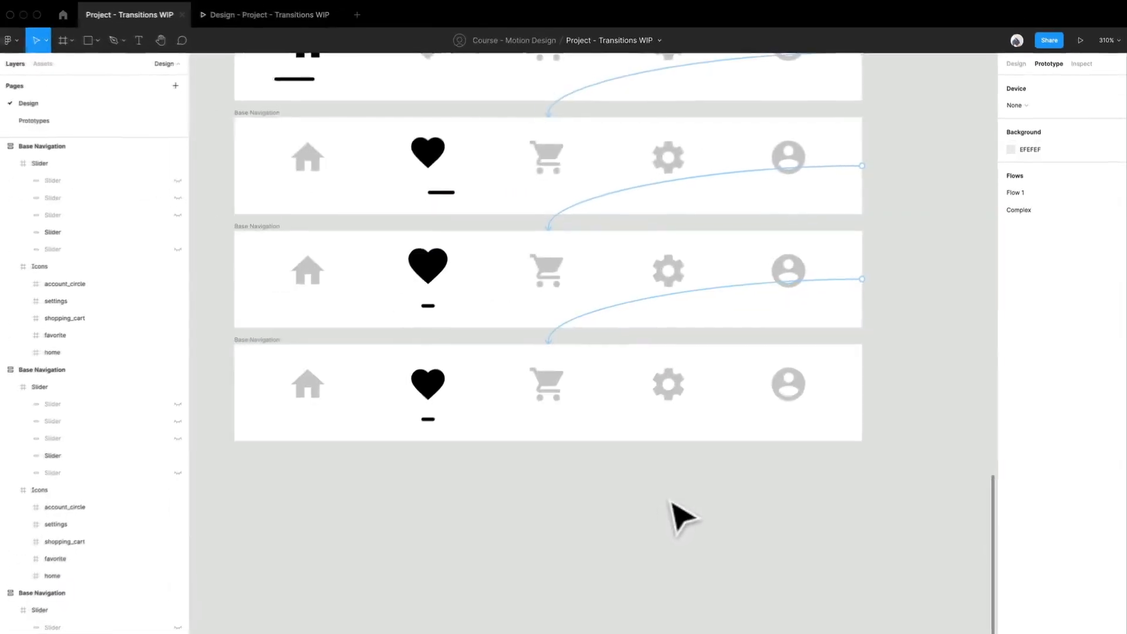
# - Check how the enlarged heart stage plays in the prototype preview, and return to the design file
pyautogui.click(257, 16)
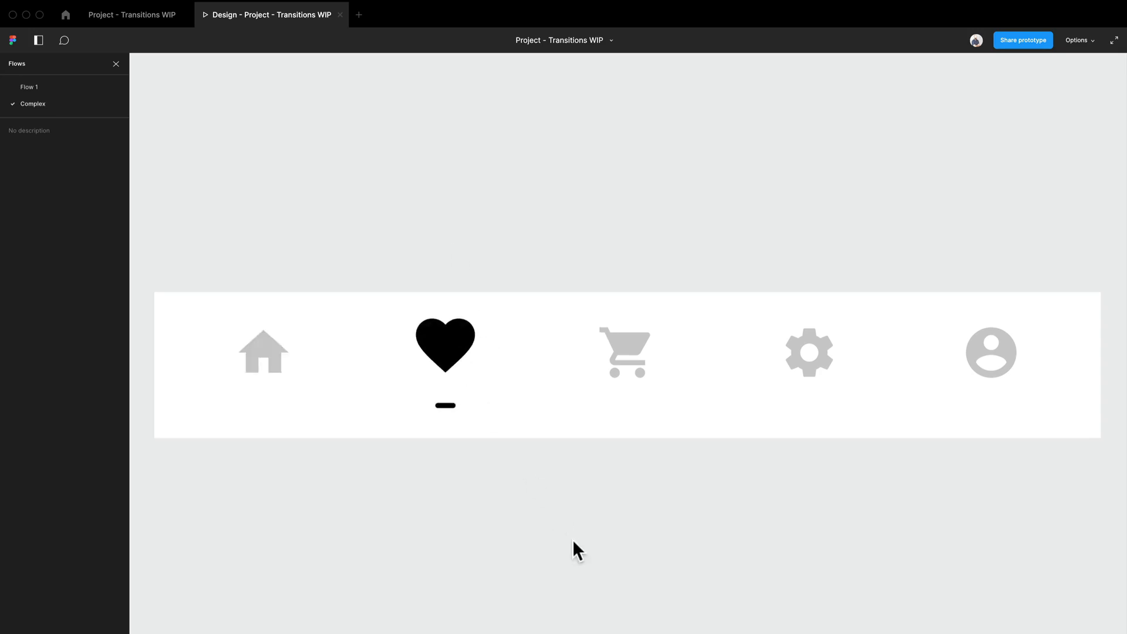
pyautogui.click(147, 14)
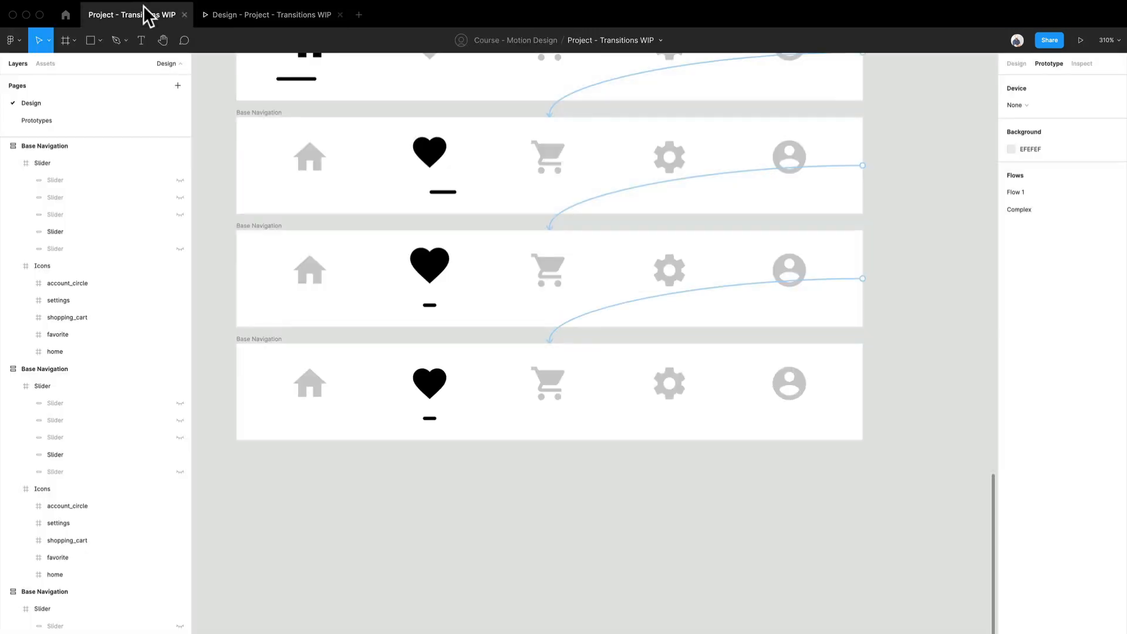
# - Set the After delay trigger of the fourth Base Navigation frame's interaction to 1ms
pyautogui.click(605, 323)
pyautogui.click(975, 158)
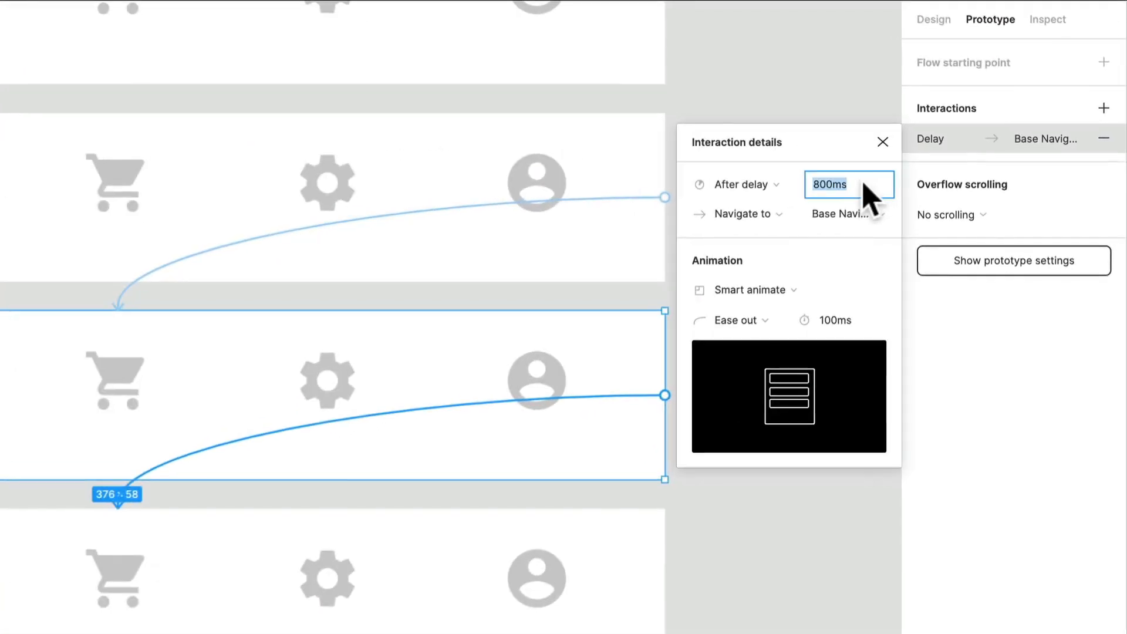
pyautogui.write('1')
pyautogui.press('Return')
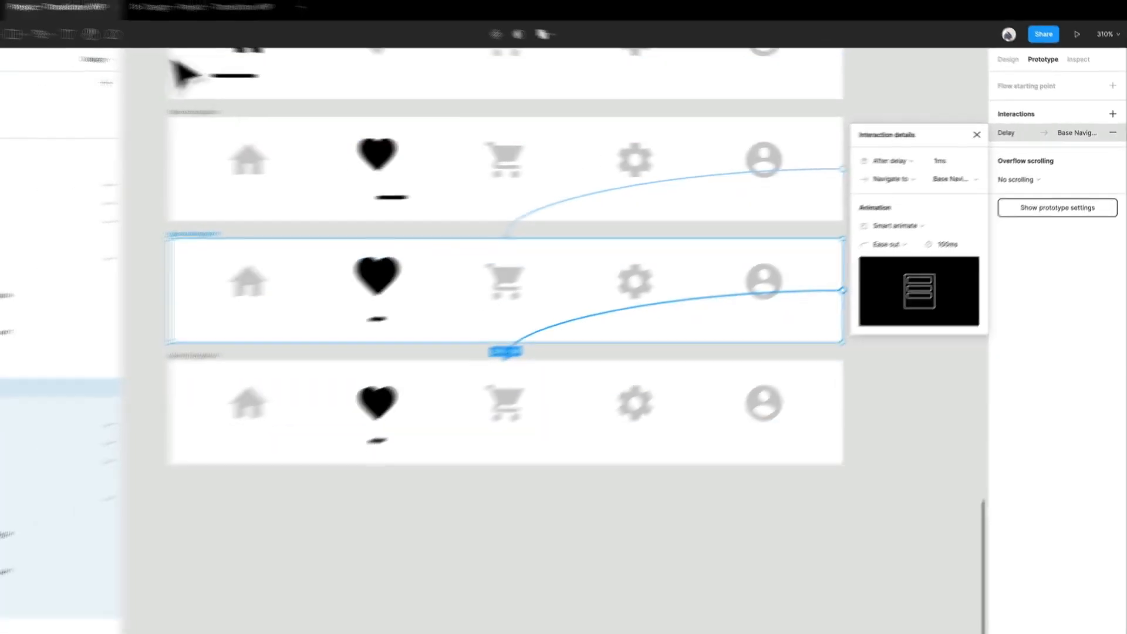
# - Restart the prototype preview to check the shortened delay on the enlarged heart stage, and return to the design file
pyautogui.click(239, 18)
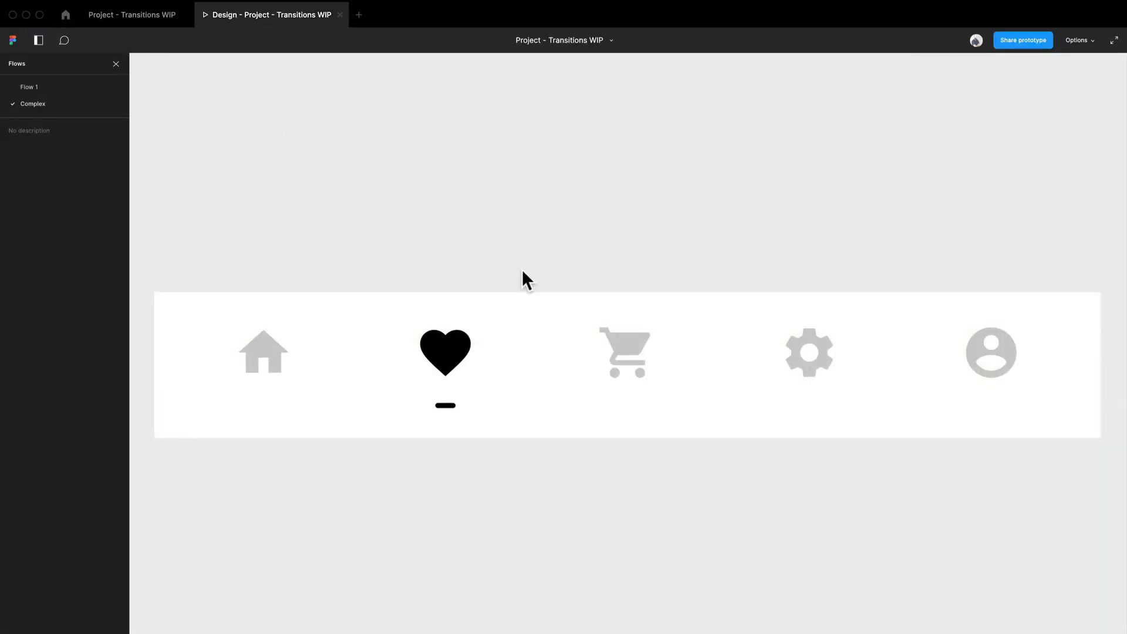
pyautogui.press('r')
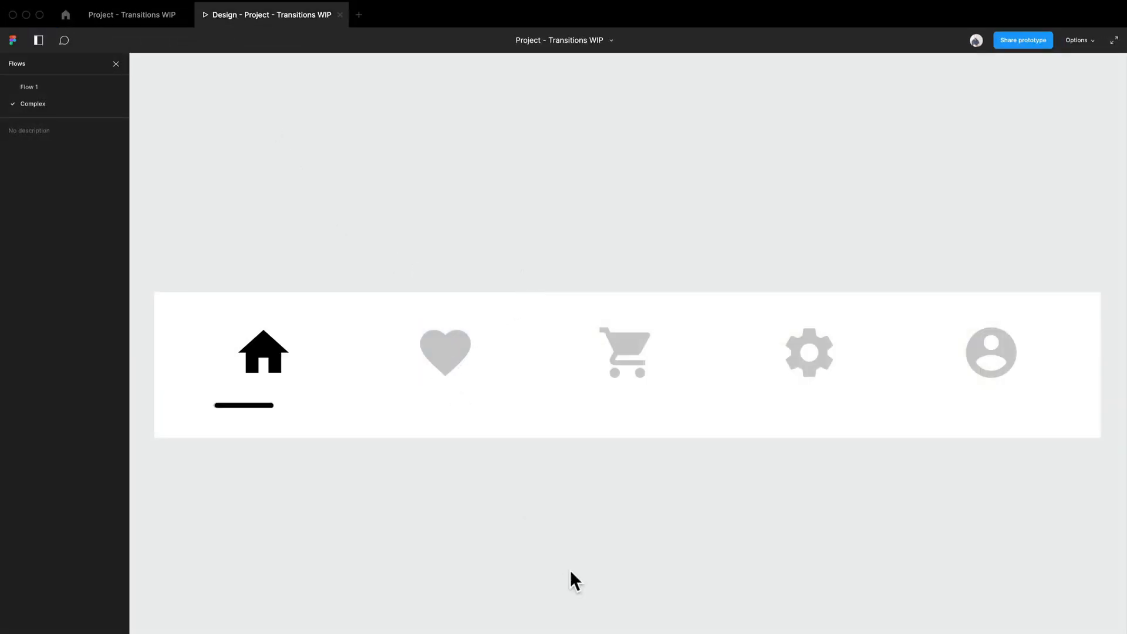
pyautogui.click(130, 22)
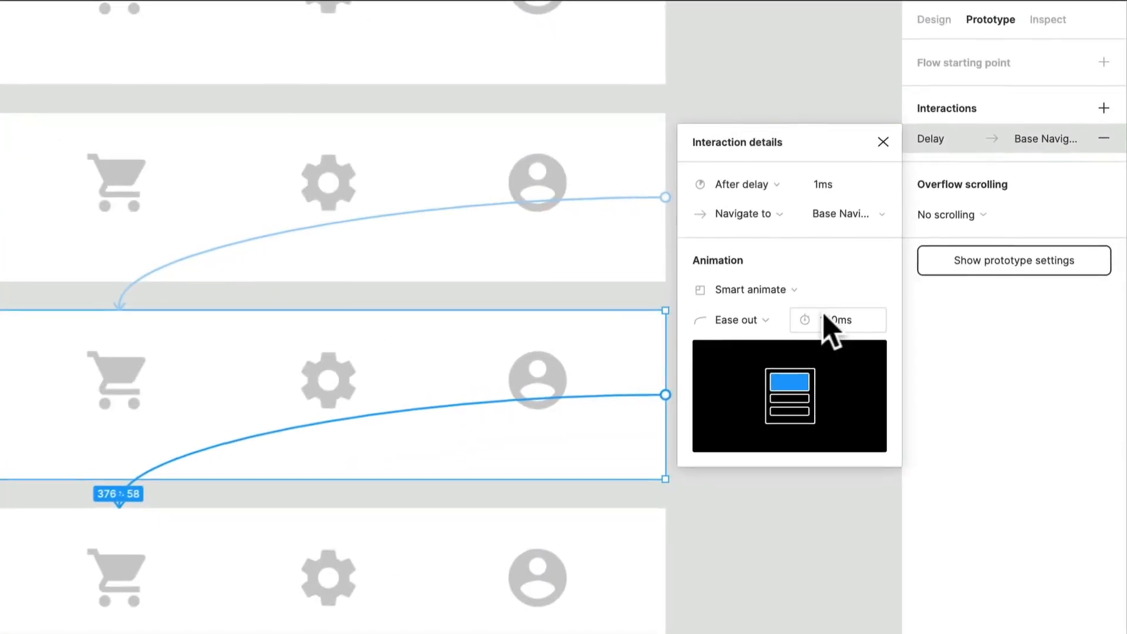
# - Set the fourth frame's animation duration to 200ms and check the heart transition in the prototype preview
pyautogui.click(956, 240)
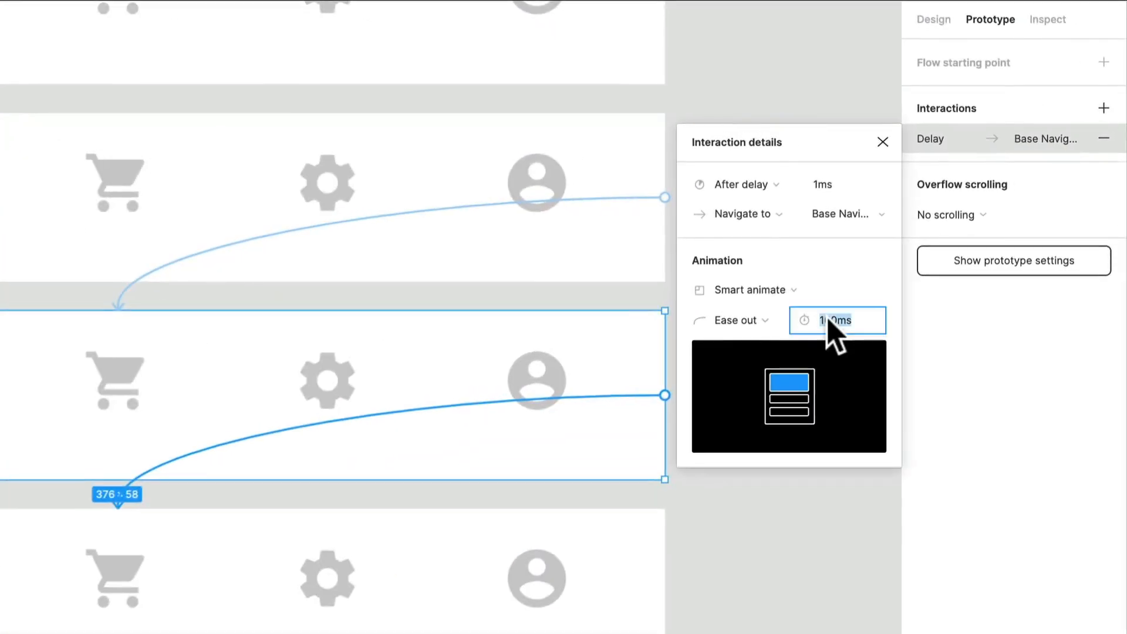
pyautogui.write('200')
pyautogui.press('Return')
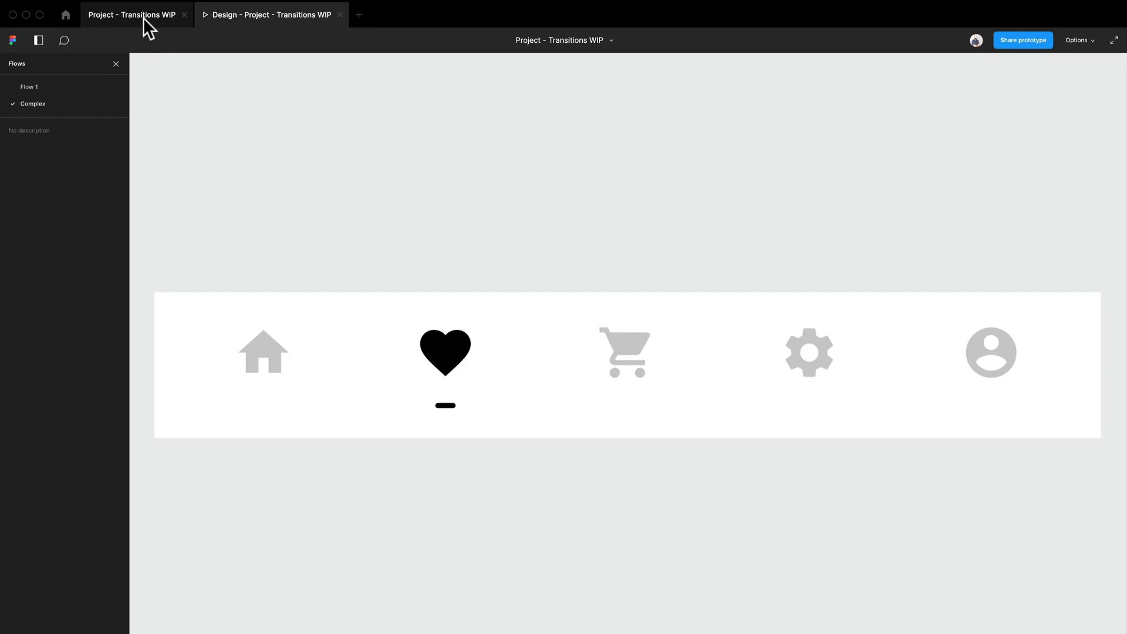
pyautogui.click(444, 365)
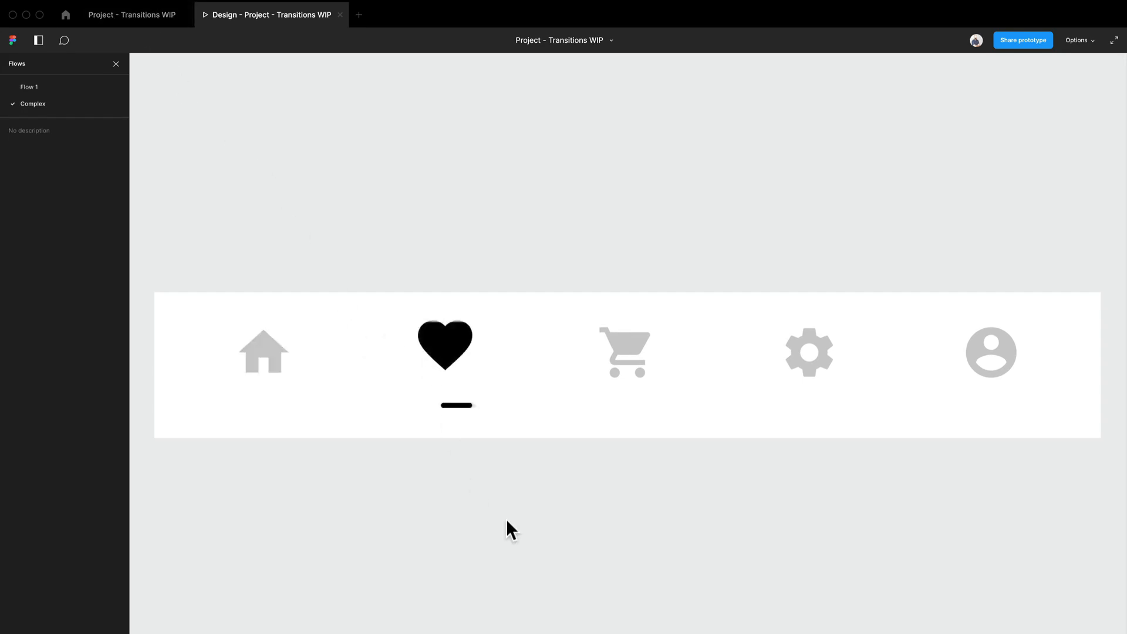
pyautogui.click(116, 18)
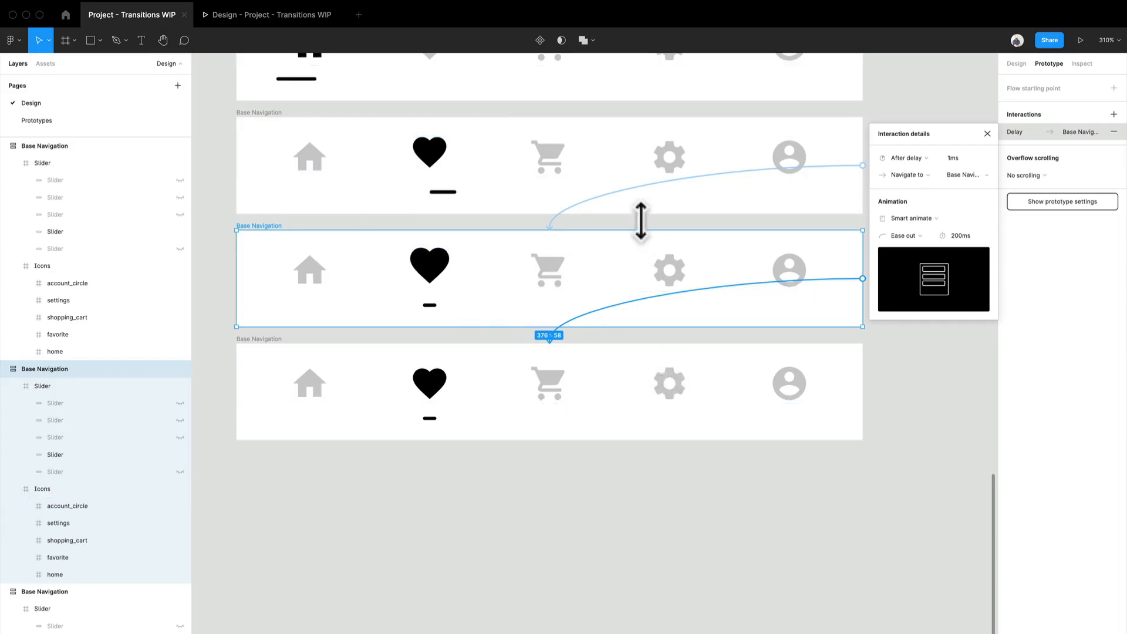
# - Set the animation duration of the third Base Navigation frame's interaction to 300ms
pyautogui.moveTo(641, 221); pyautogui.dragTo(553, 268)
pyautogui.click(546, 271)
pyautogui.click(529, 254)
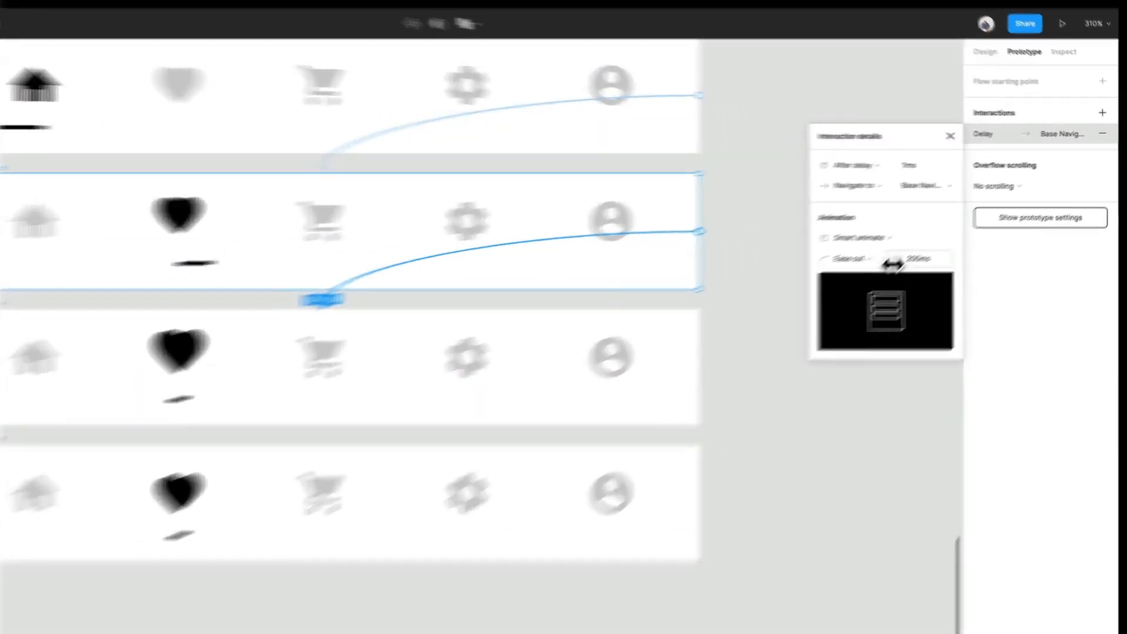
pyautogui.click(955, 235)
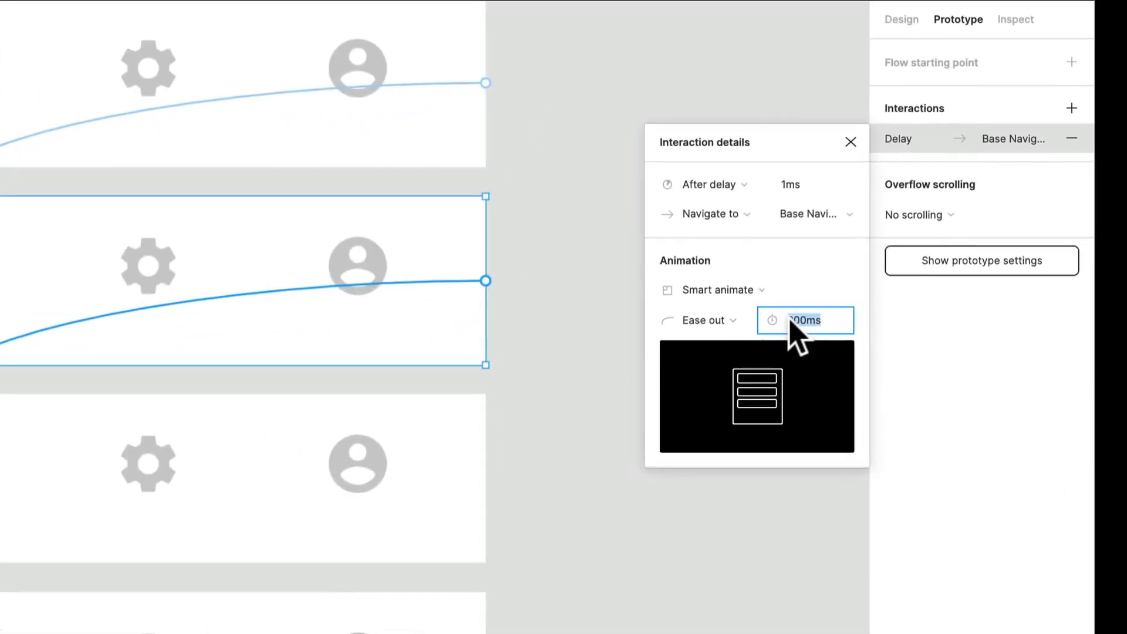
pyautogui.write('300')
pyautogui.press('Return')
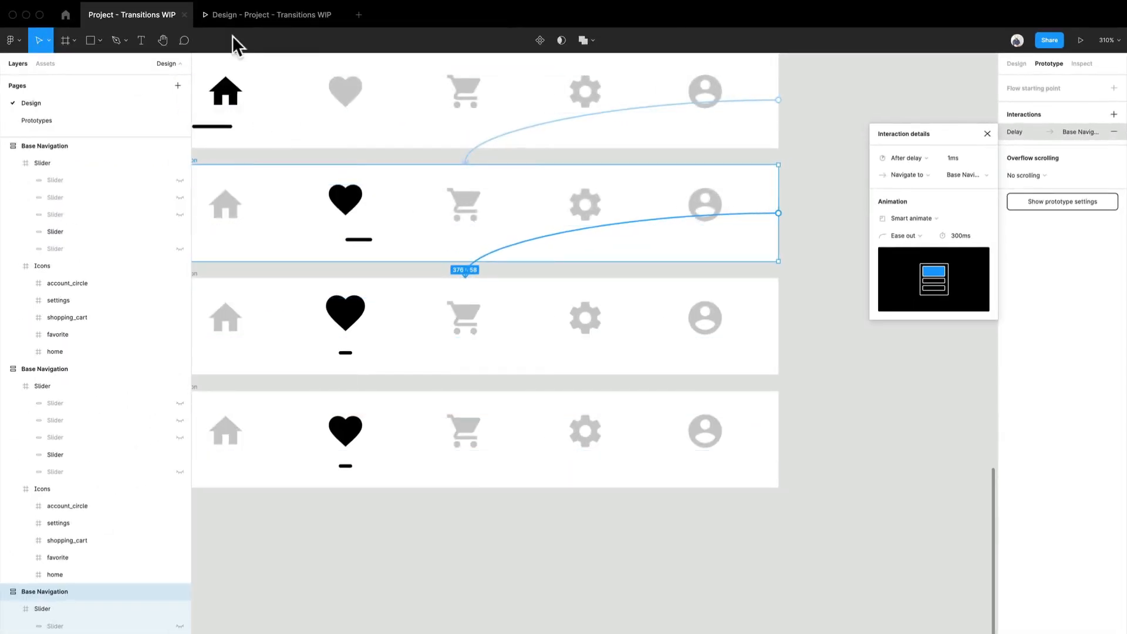
# - Play the home-to-heart transition in the prototype preview to check the third frame's timing, and return to the design file
pyautogui.click(241, 16)
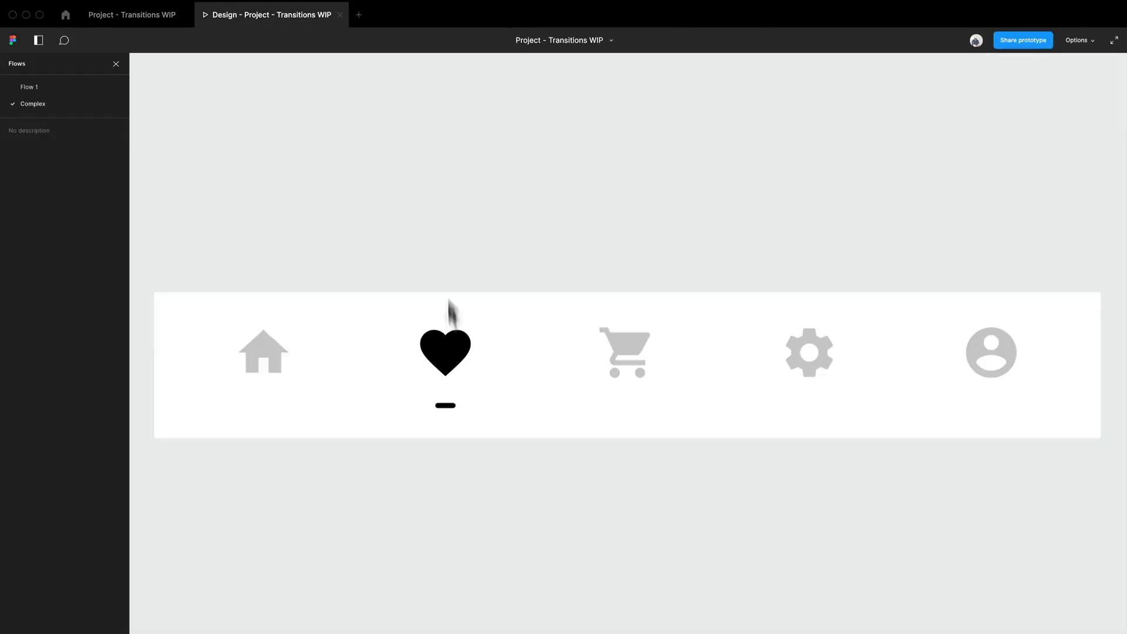
pyautogui.click(439, 336)
pyautogui.click(441, 361)
pyautogui.click(165, 16)
# - Turn off Clip content for the Icons frame in the third Base Navigation frame
pyautogui.scroll(-2, 451, 304)
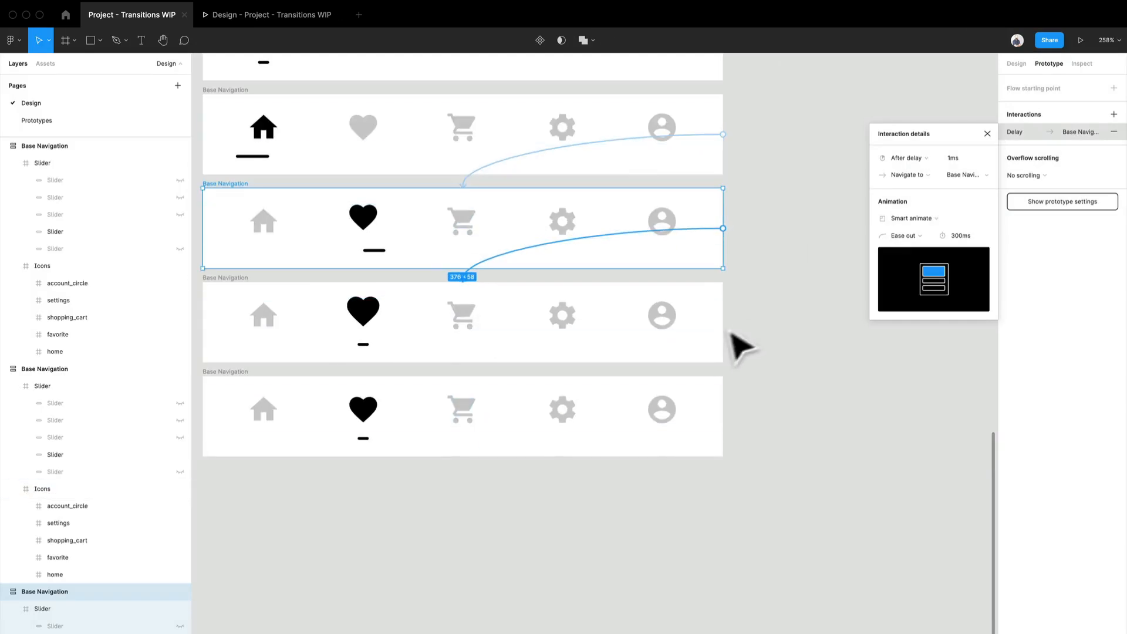
pyautogui.click(610, 320)
pyautogui.click(407, 235)
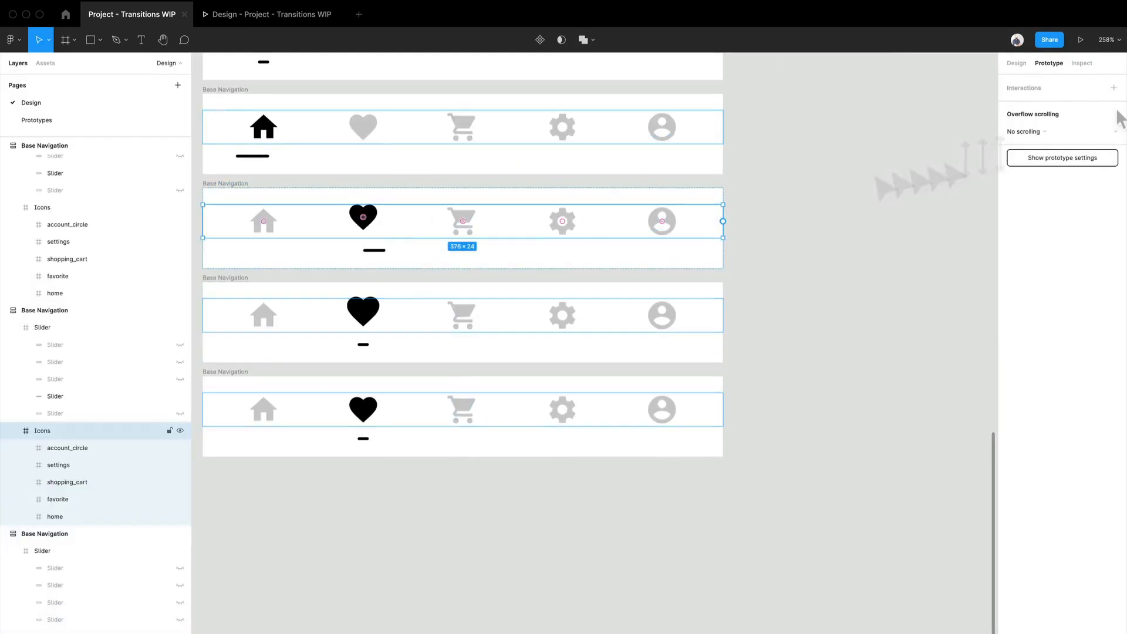
pyautogui.click(1017, 64)
pyautogui.click(1010, 157)
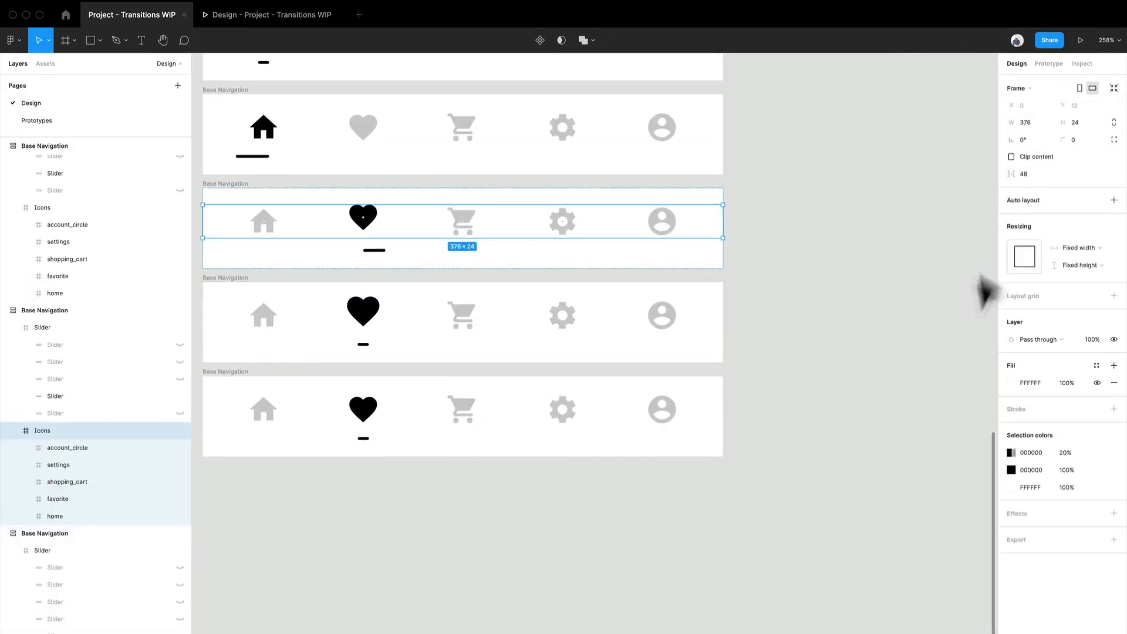
# - Turn off Clip content for the Icons frames in the first and second Base Navigation frames
pyautogui.moveTo(827, 343); pyautogui.dragTo(865, 617)
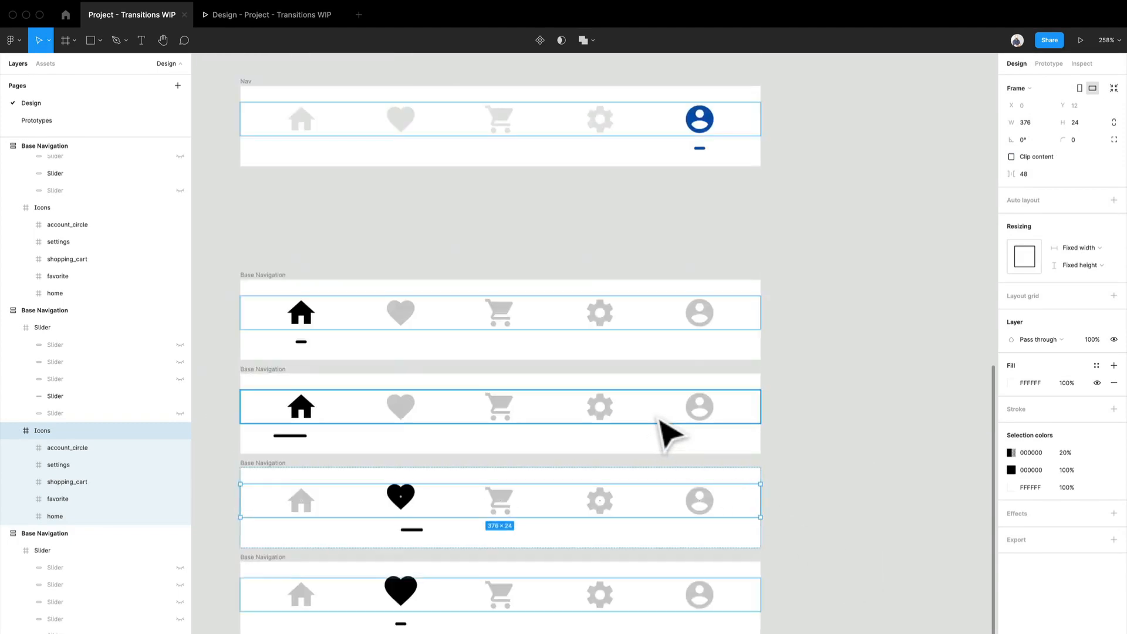
pyautogui.click(660, 418)
pyautogui.keyDown('shift'); pyautogui.click(662, 337); pyautogui.keyUp('shift')
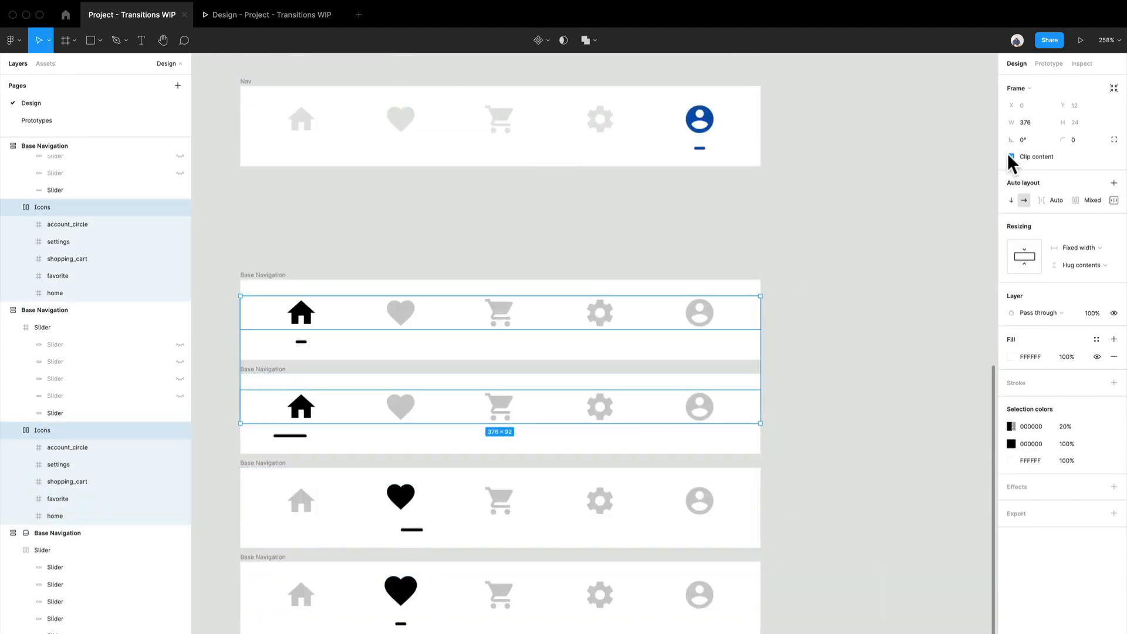
pyautogui.scroll(-5, 925, 397)
pyautogui.scroll(4, 918, 397)
pyautogui.click(798, 470)
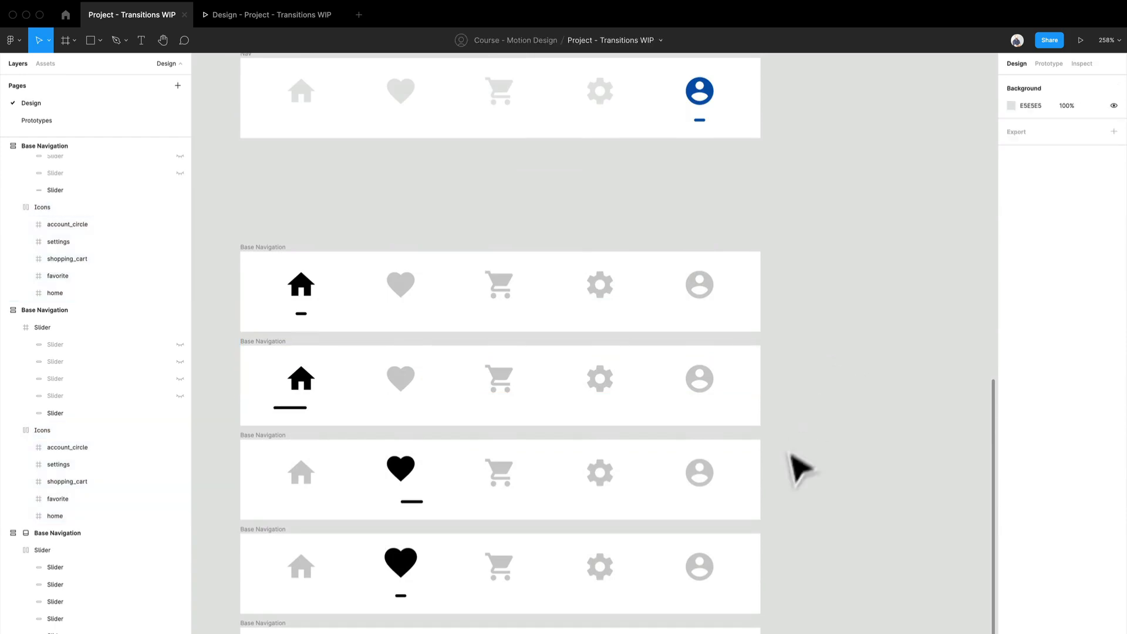
# - Replay the home-to-heart transition in the prototype preview to check the raised heart with clipping turned off
pyautogui.scroll(-4, 799, 469)
pyautogui.click(292, 21)
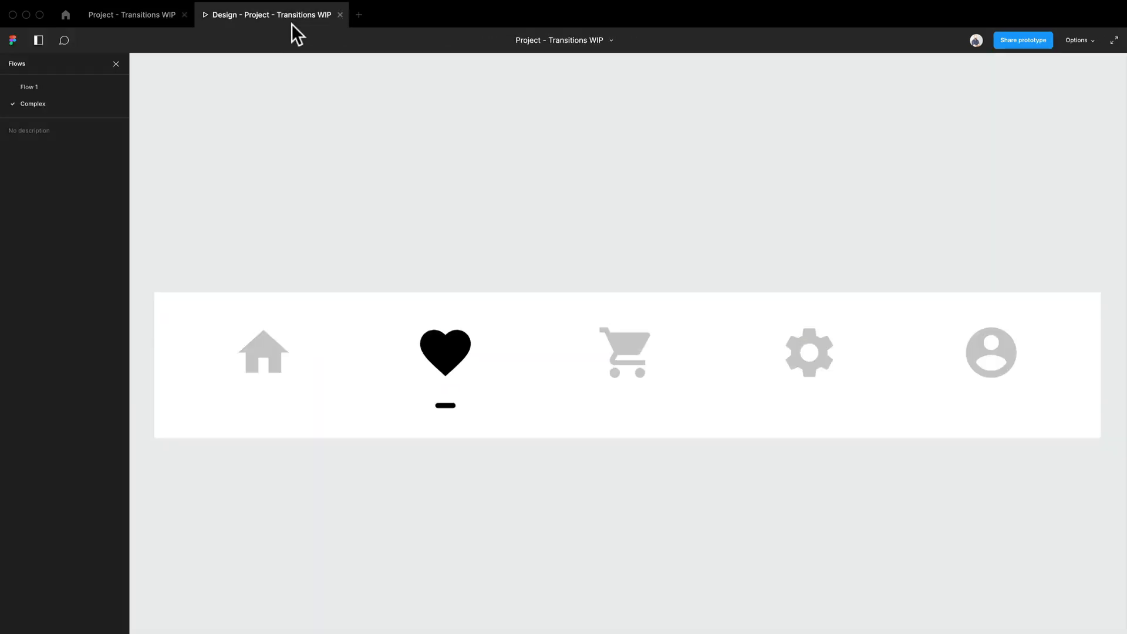
pyautogui.click(457, 371)
pyautogui.click(447, 364)
pyautogui.click(419, 360)
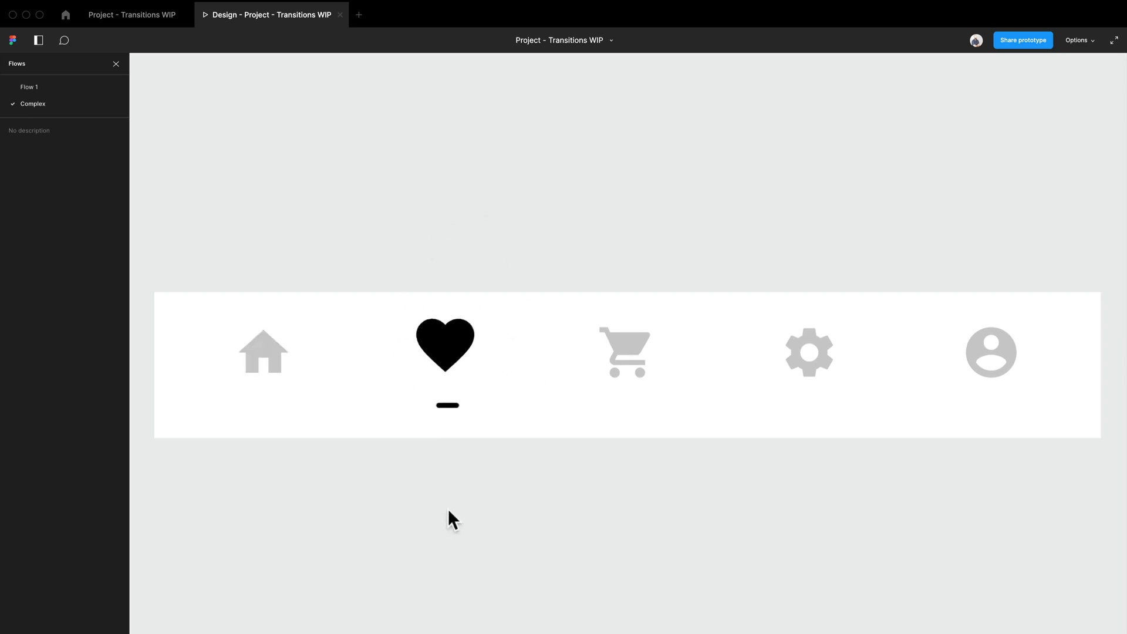